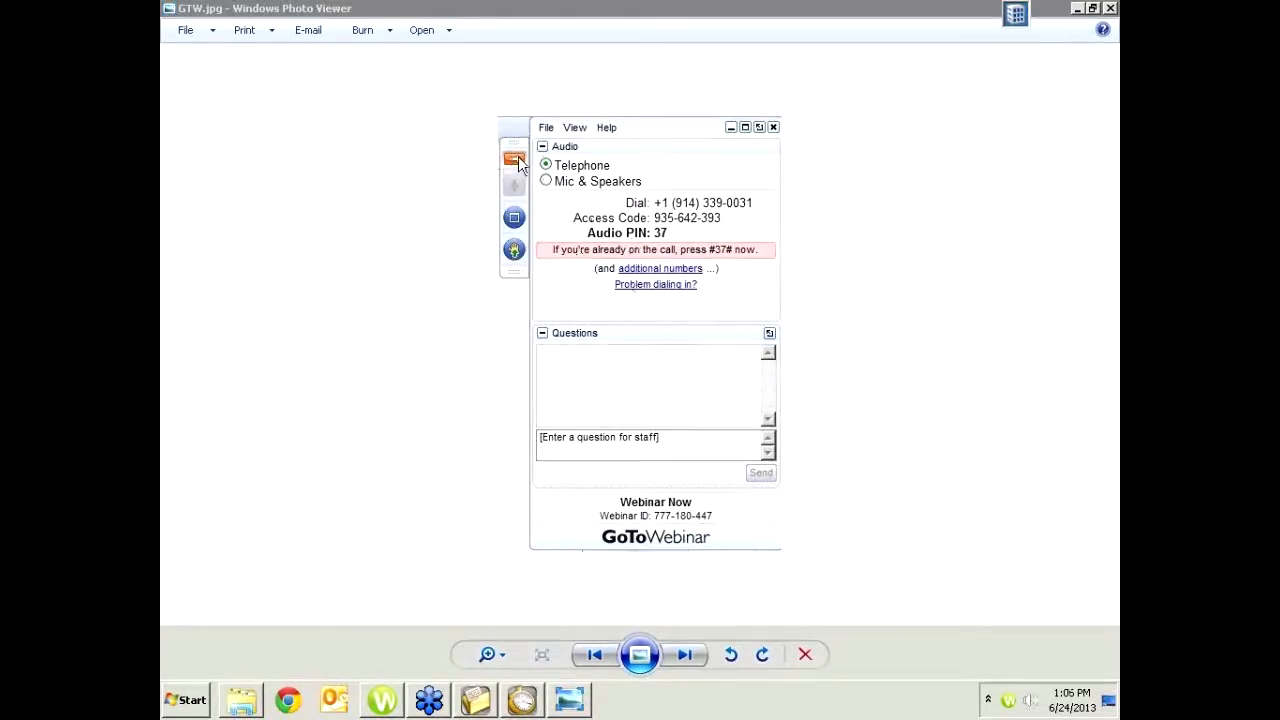
Close the GTW.jpg image and the Docs folder window
left_click(662, 441)
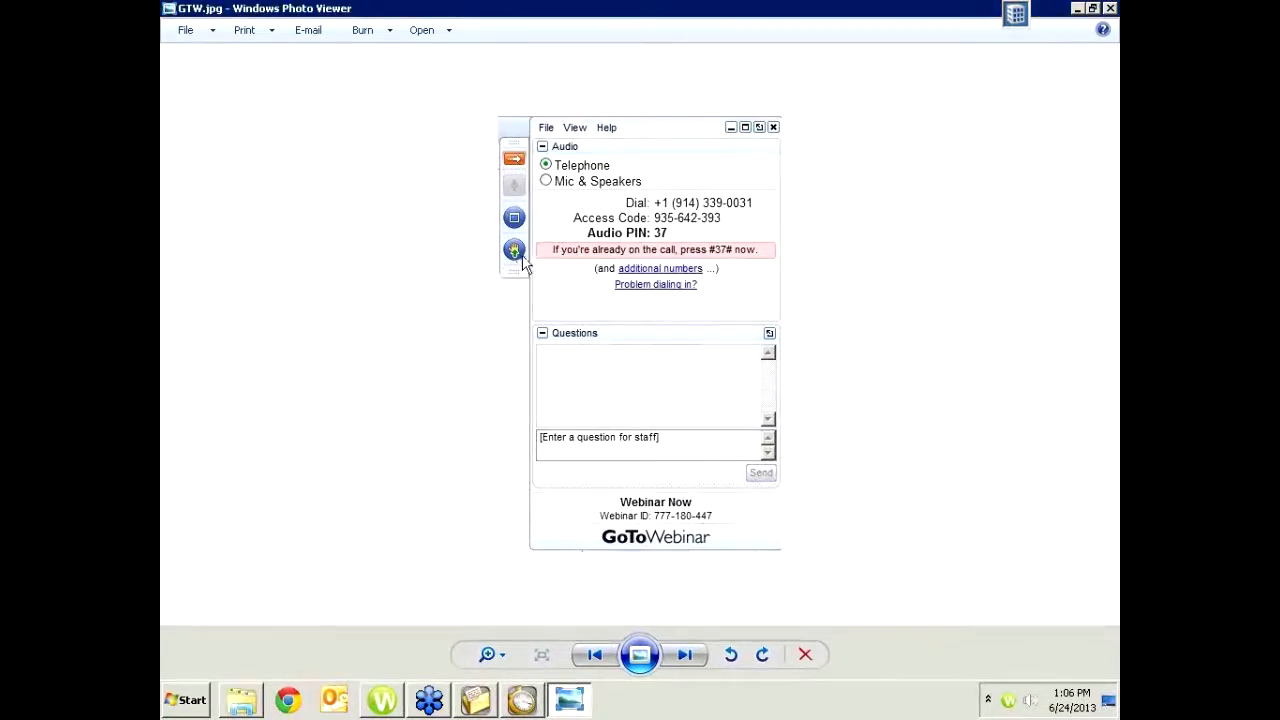
left_click(1111, 10)
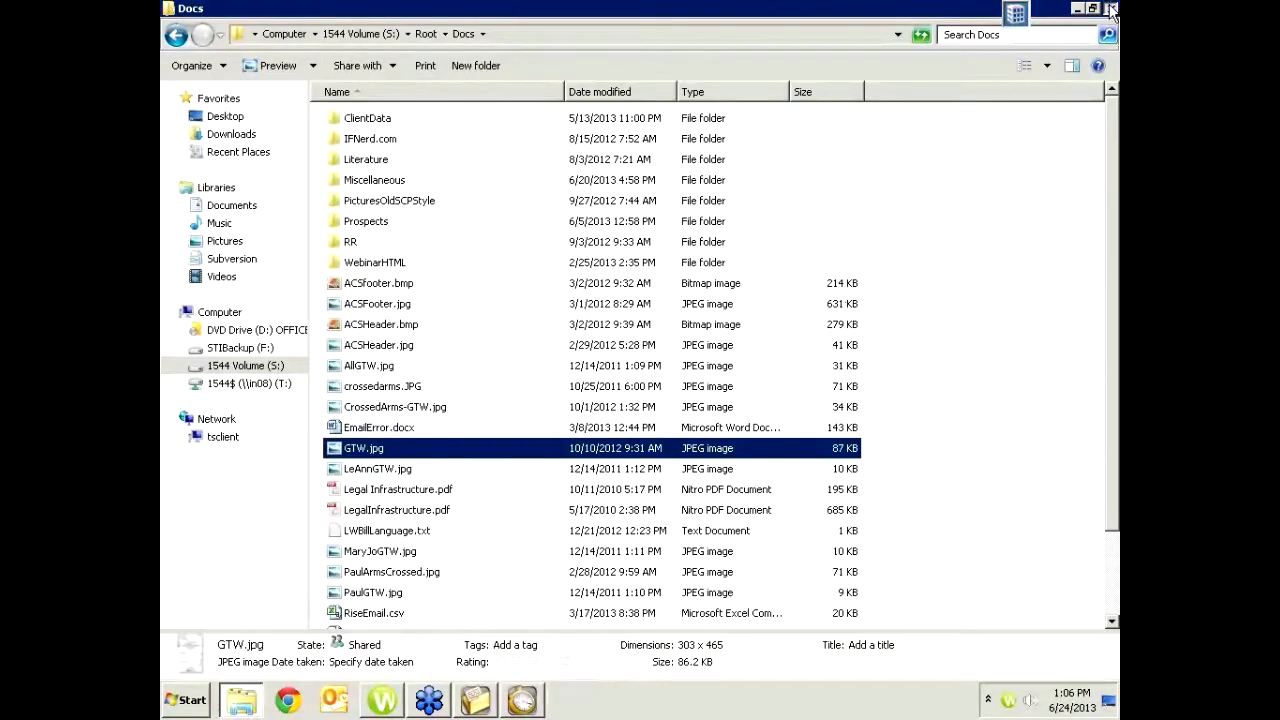
left_click(1111, 10)
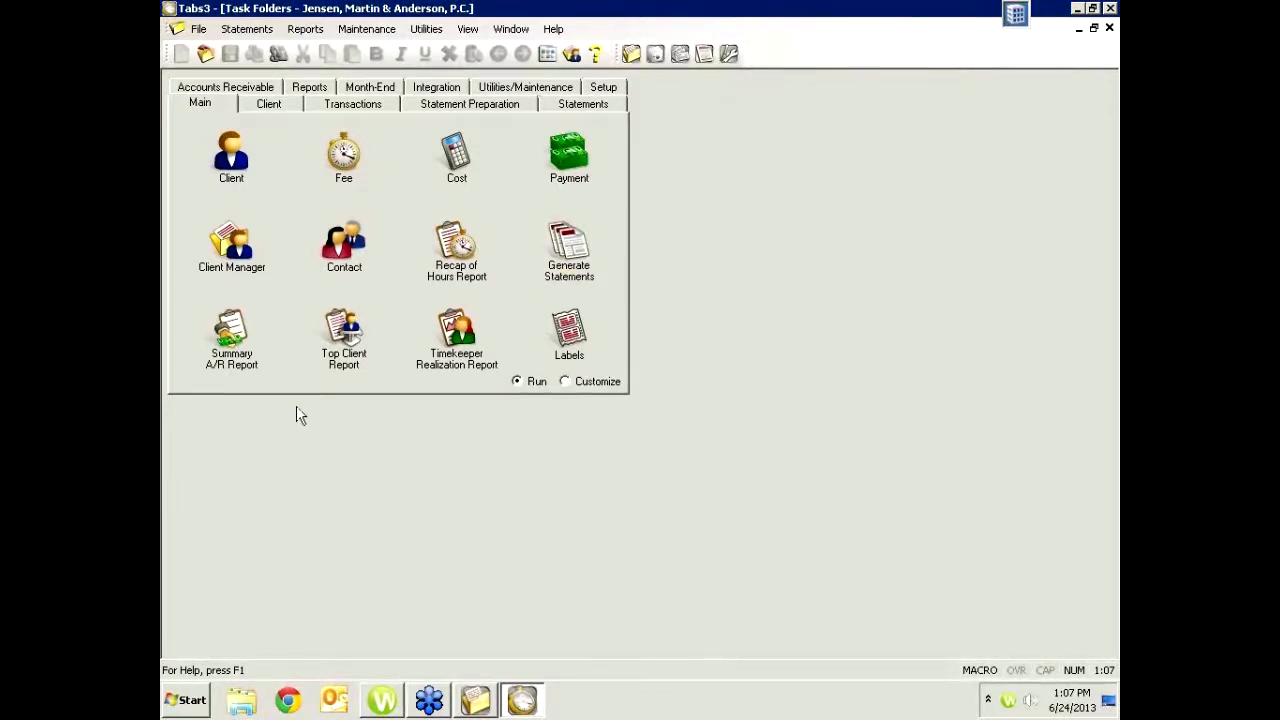
Open the client information, load the client record whose ID ends in .00 and view its setup settings
left_click(250, 175)
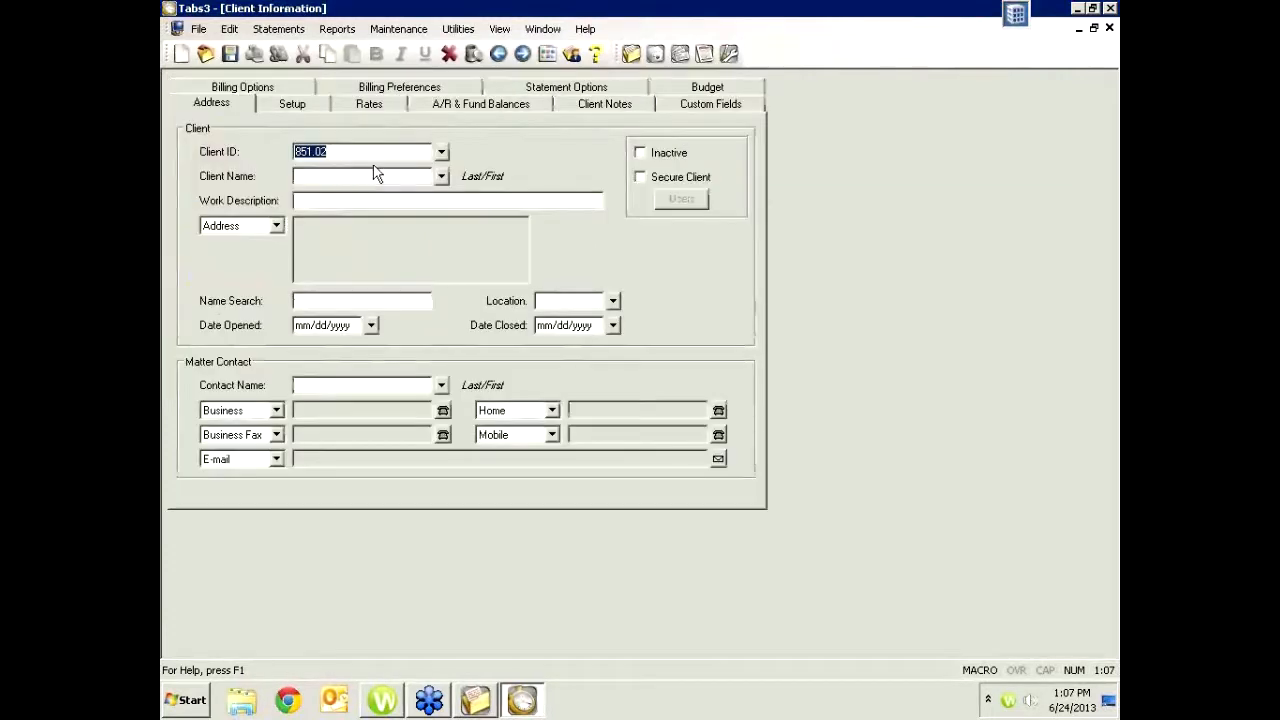
left_click(380, 152)
key("BackSpace")
key("BackSpace")
type("00")
key("Tab")
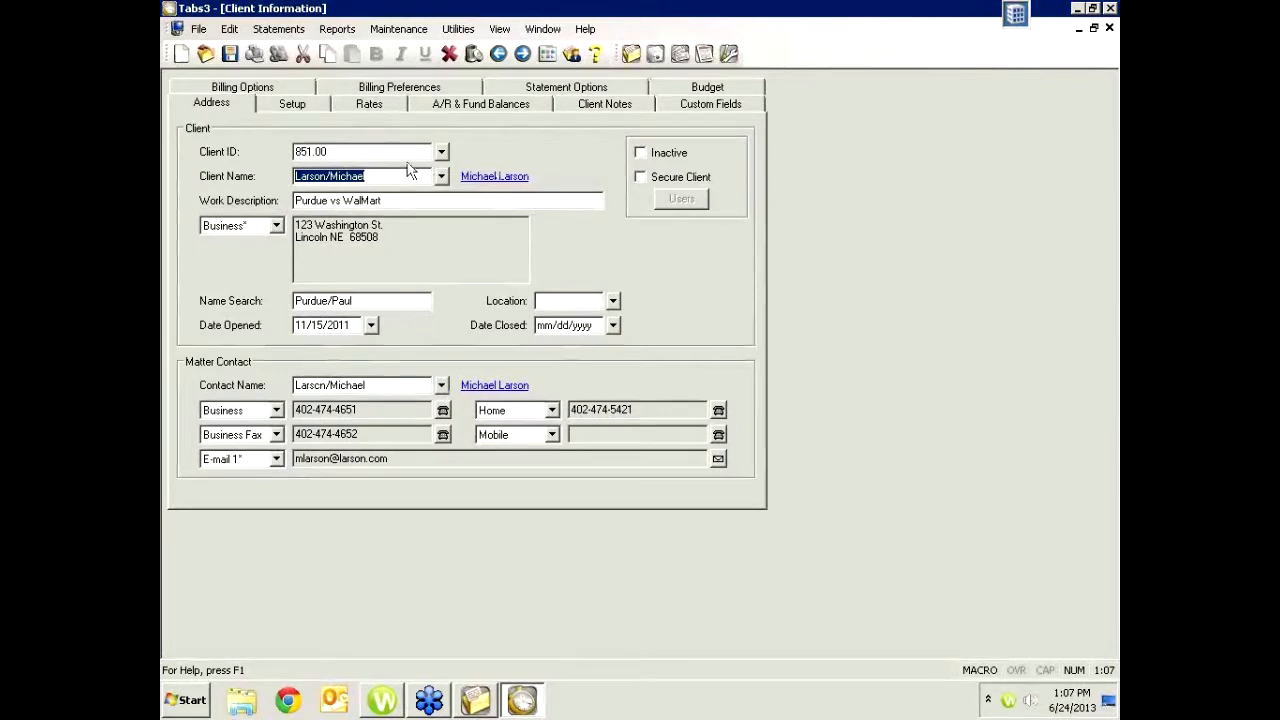
key("Tab")
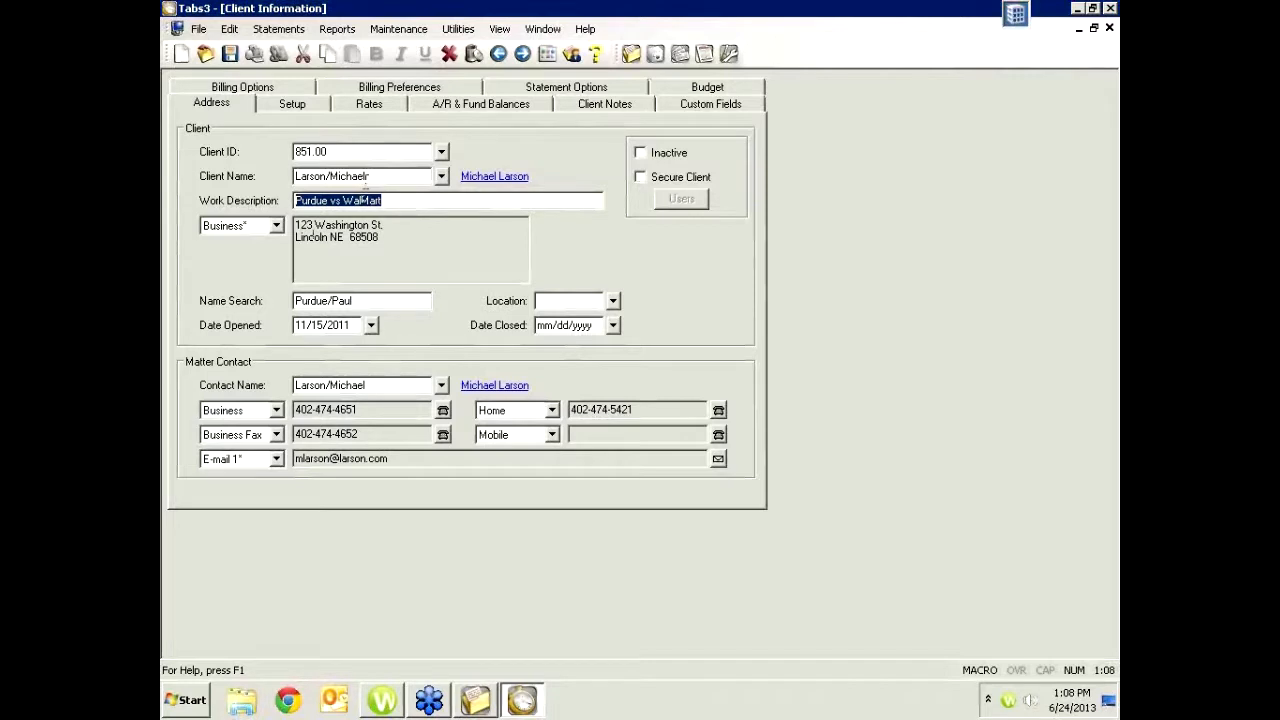
left_click(291, 105)
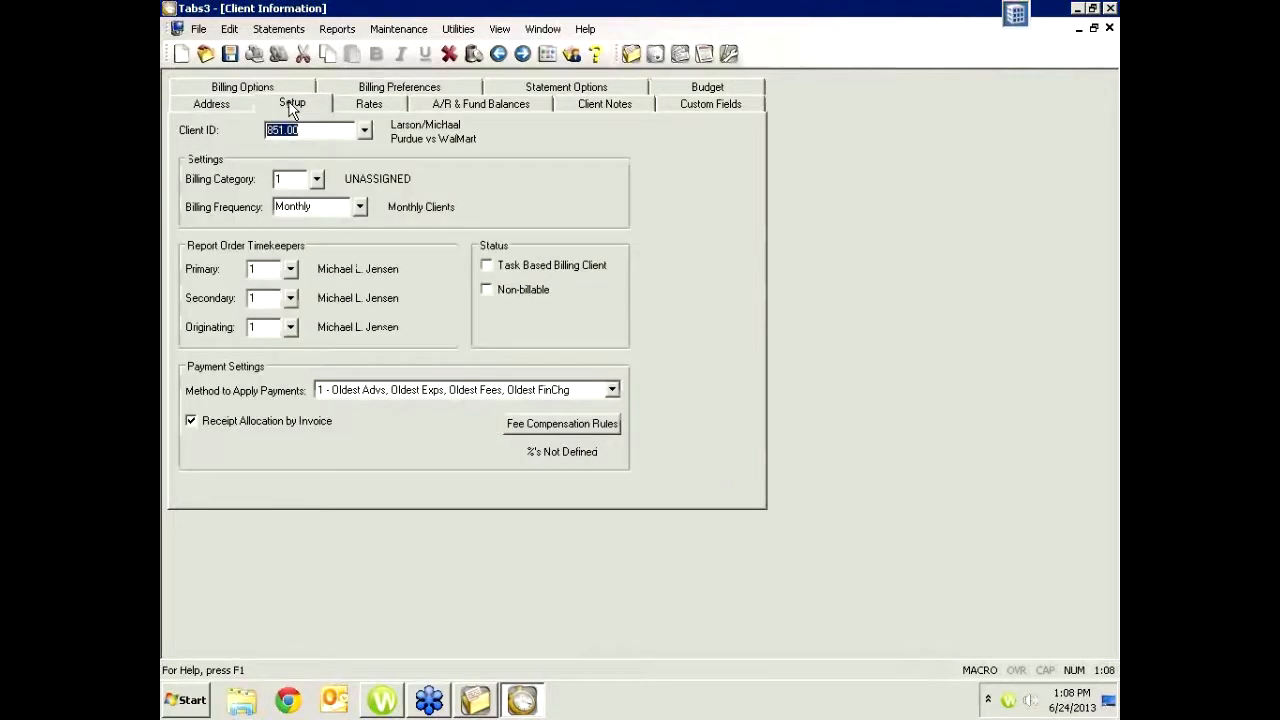
left_click(234, 103)
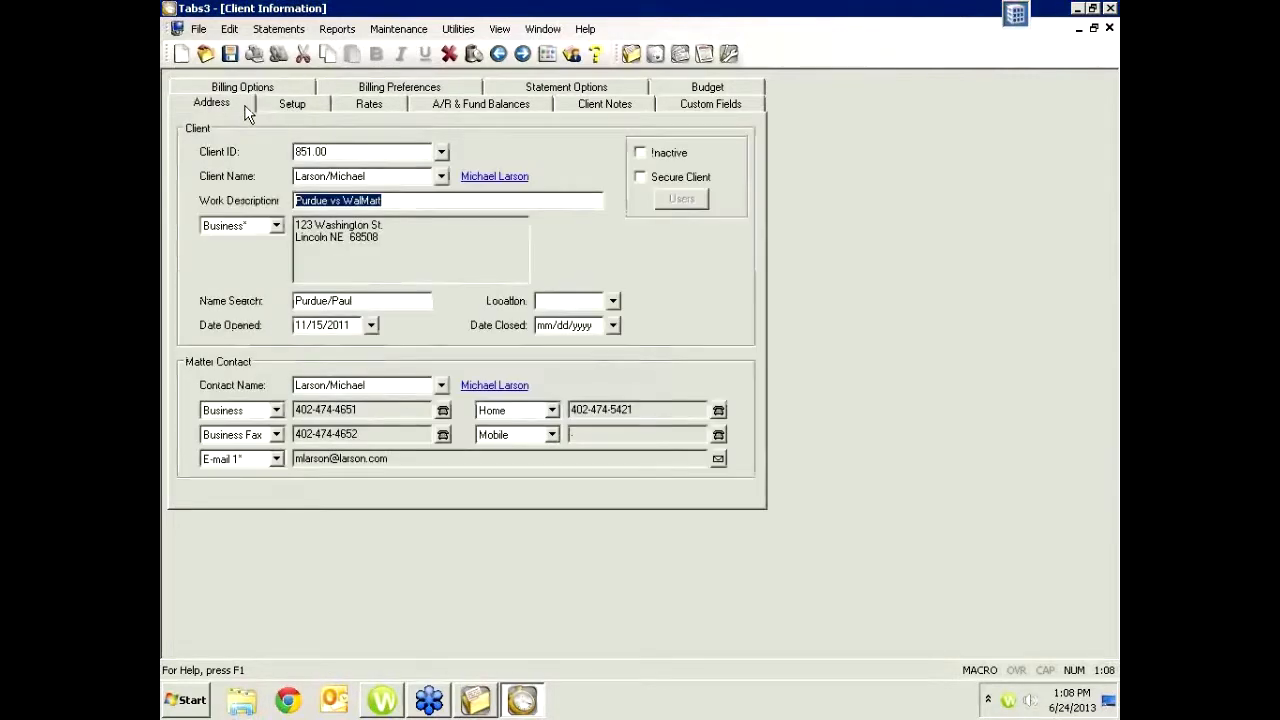
Load the same client's record whose ID ends in .01
left_click(350, 151)
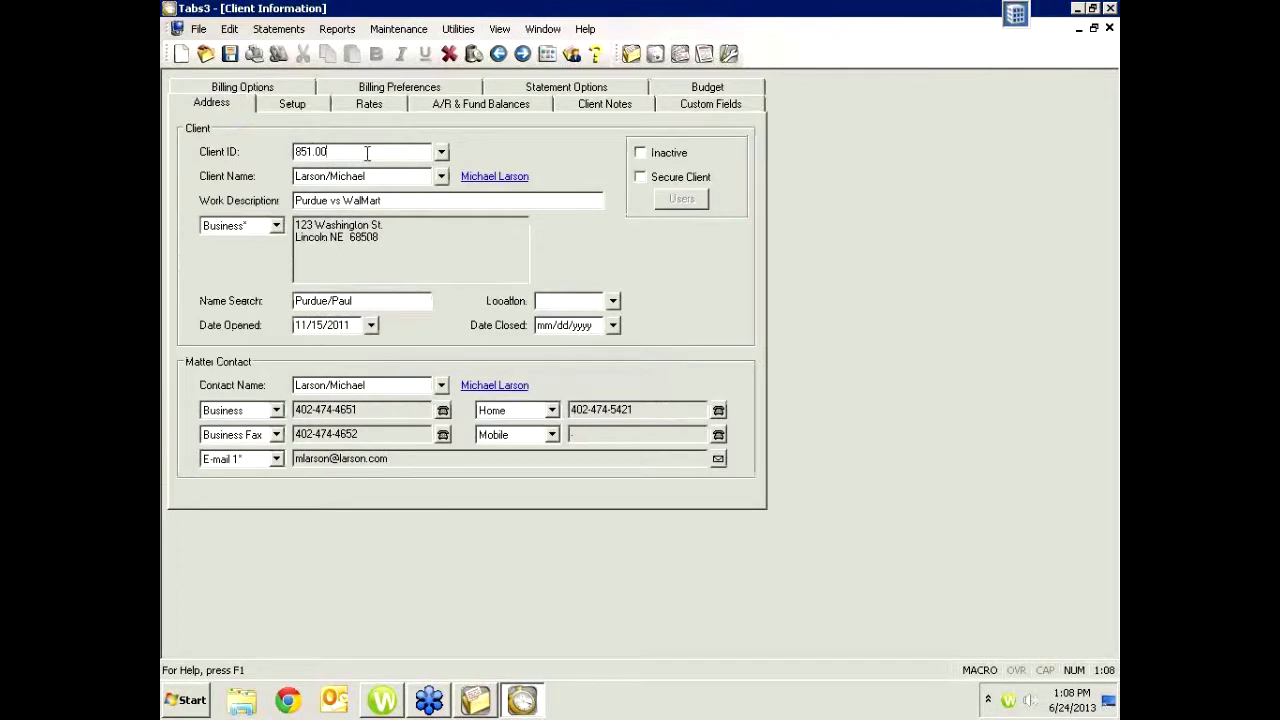
left_click_drag(333, 155, 289, 153)
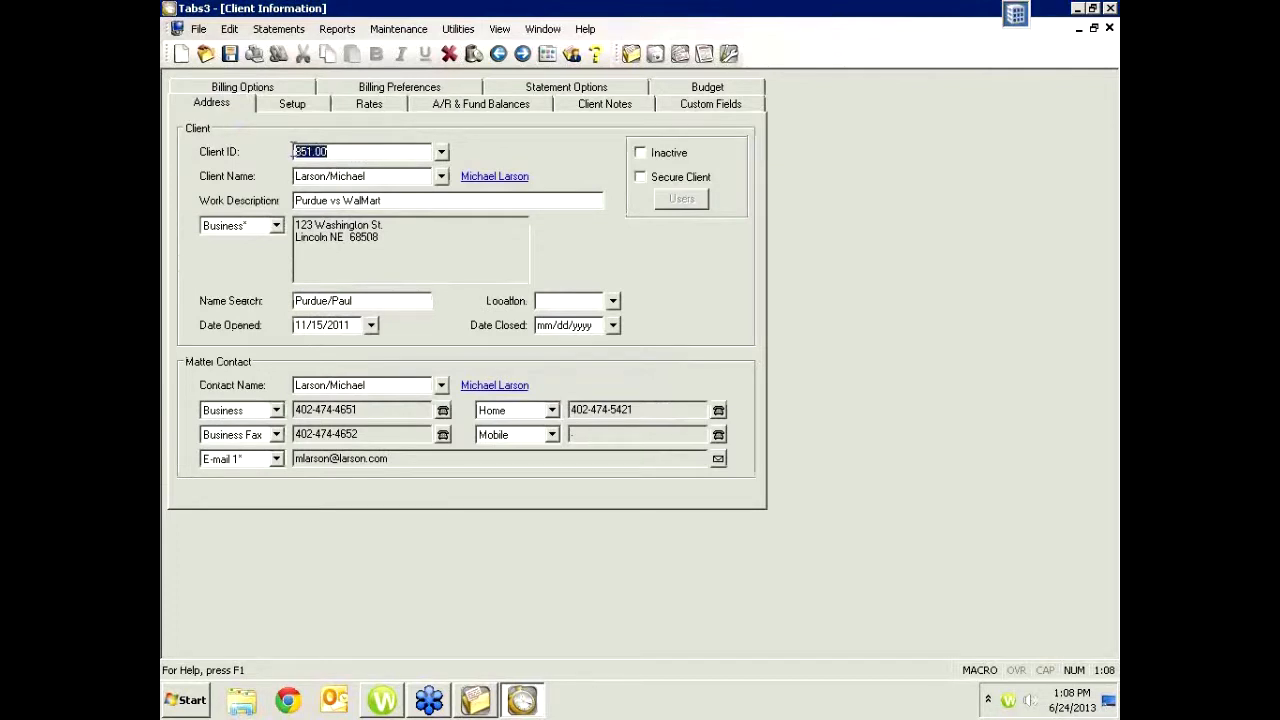
left_click(361, 149)
key("BackSpace")
type("1")
key("Tab")
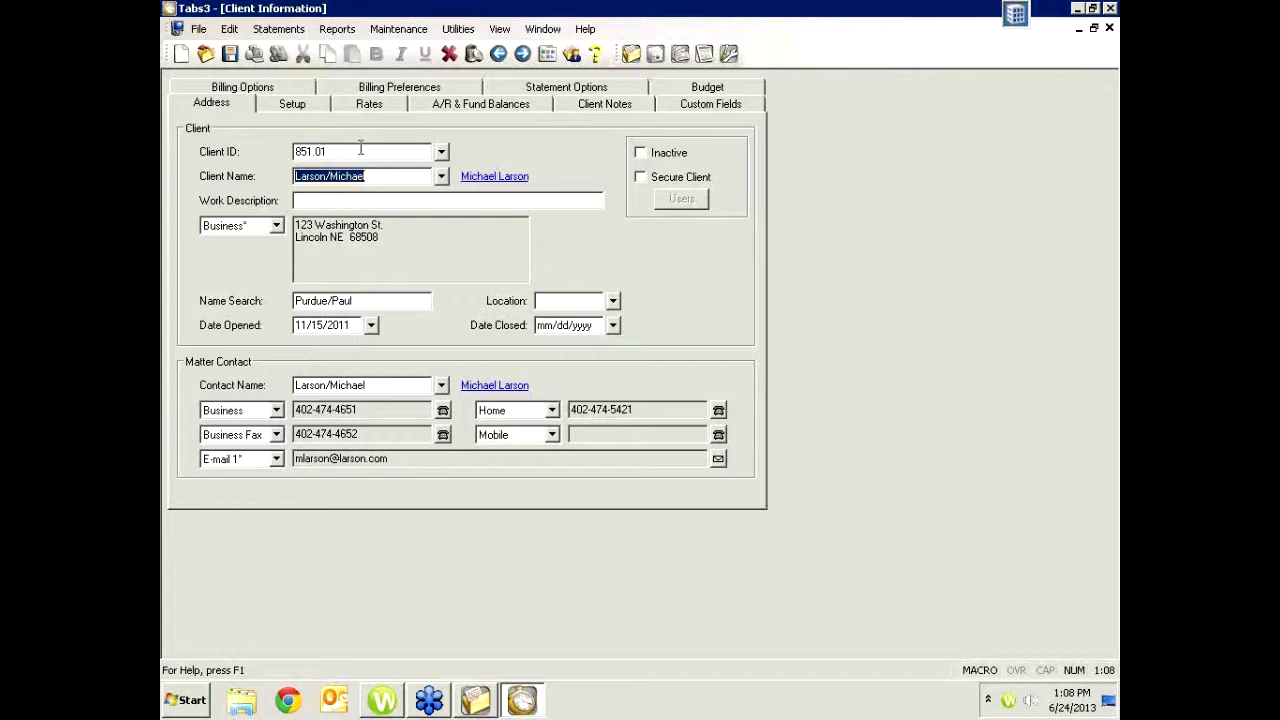
key("Tab")
In the client record ending in .02, set the client name to the contact Peterson Insurance Co. and save the record
left_click(385, 151)
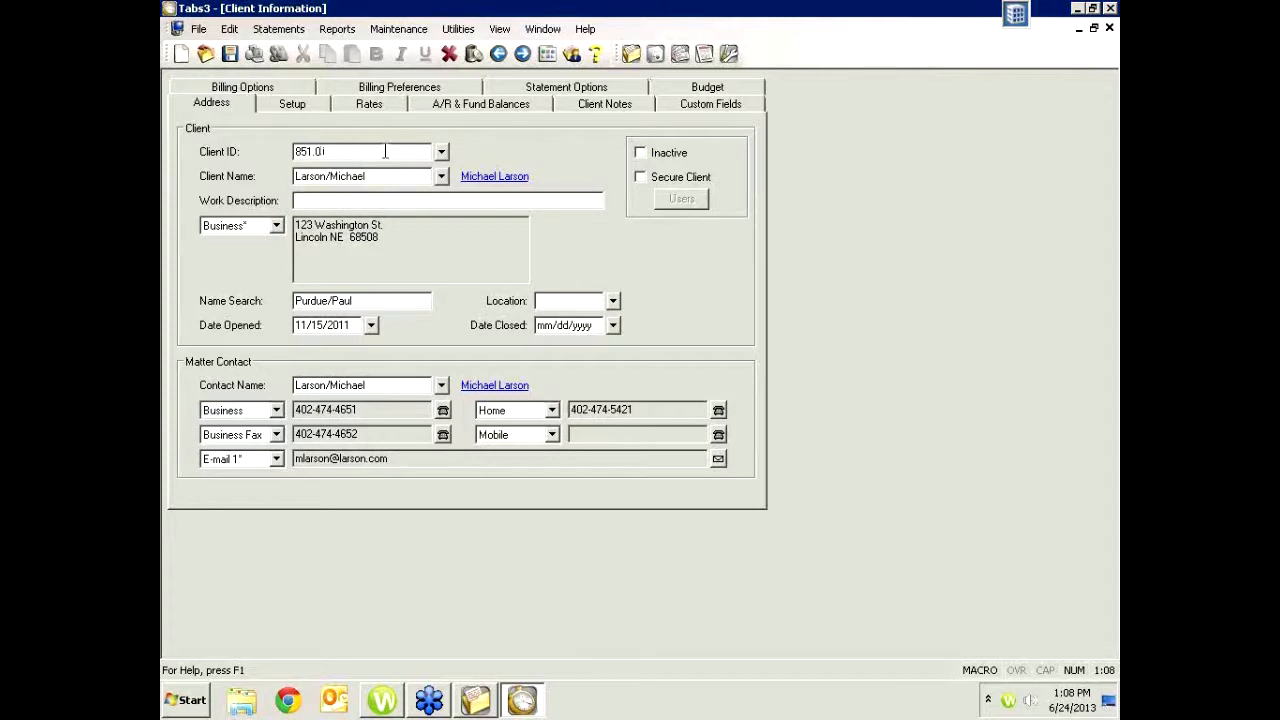
type("2")
key("Tab")
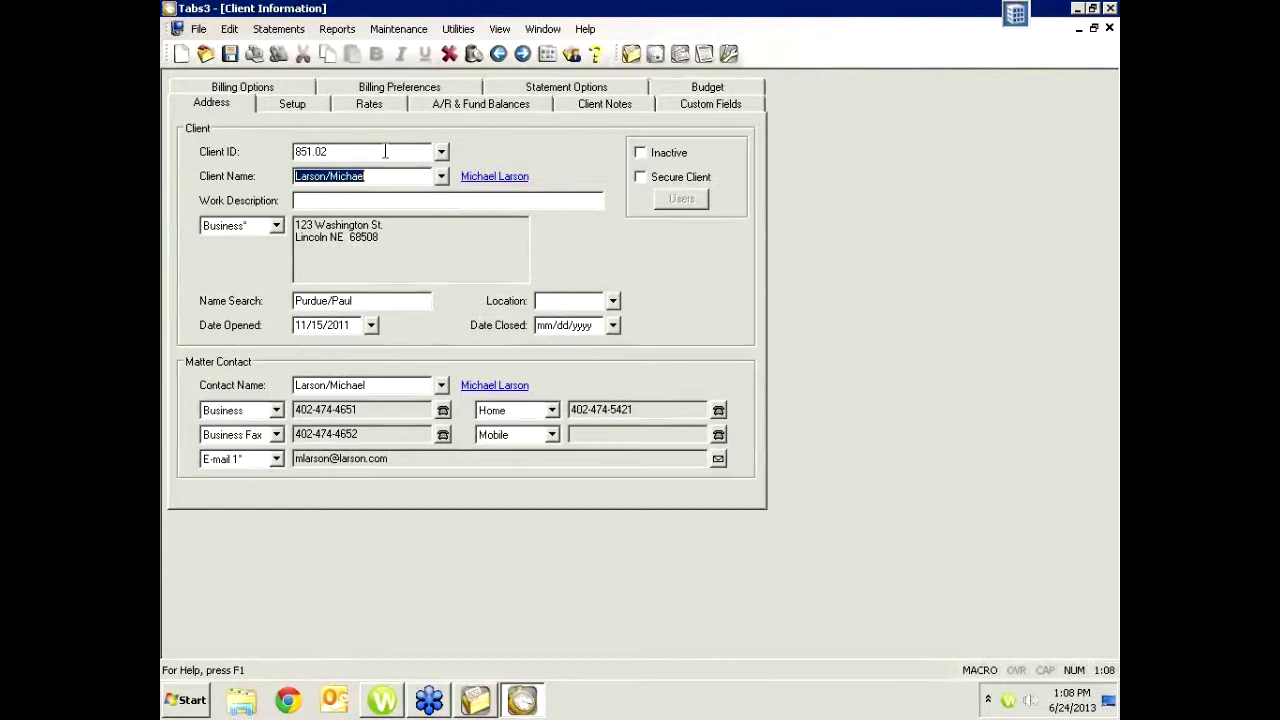
left_click(441, 176)
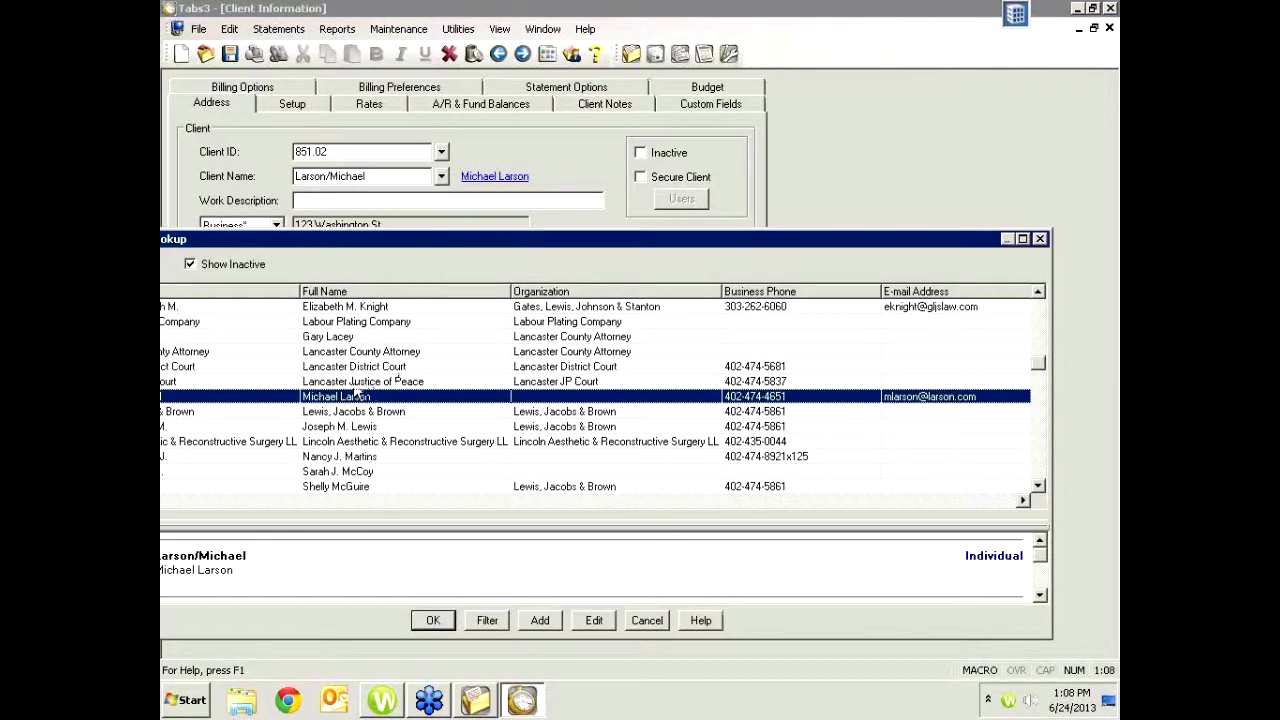
left_click(341, 458)
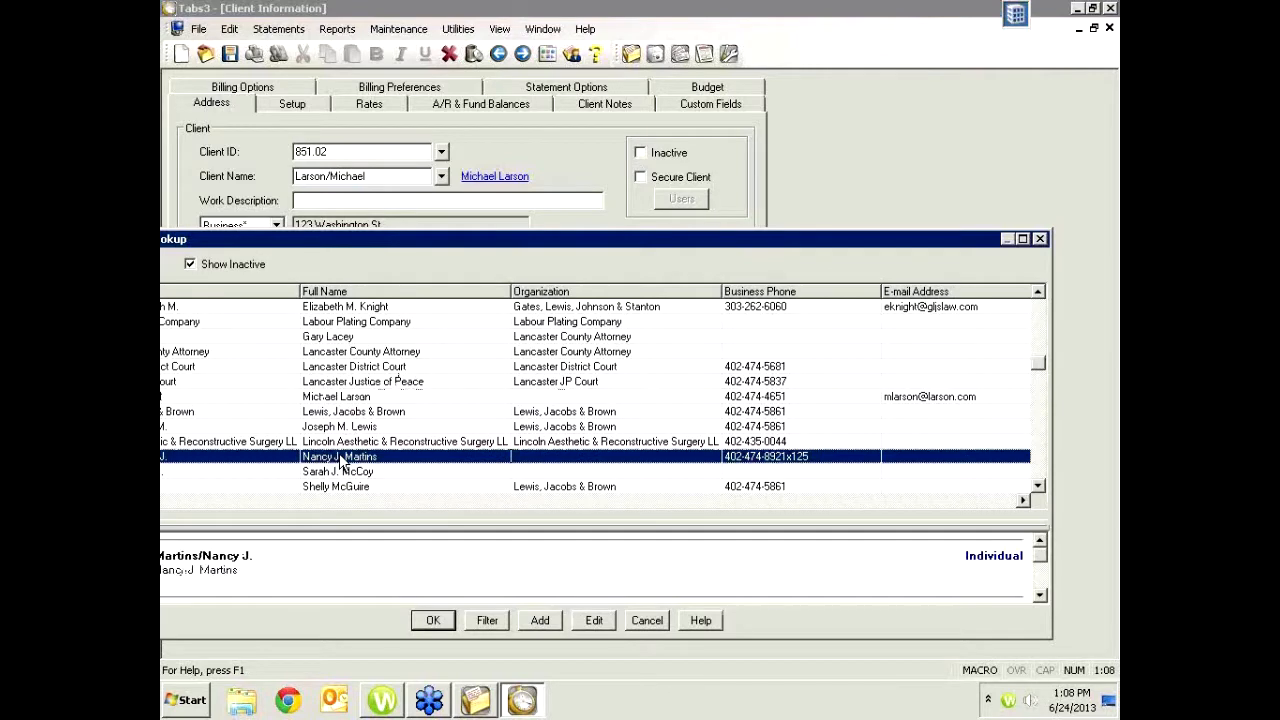
left_click_drag(331, 240, 463, 235)
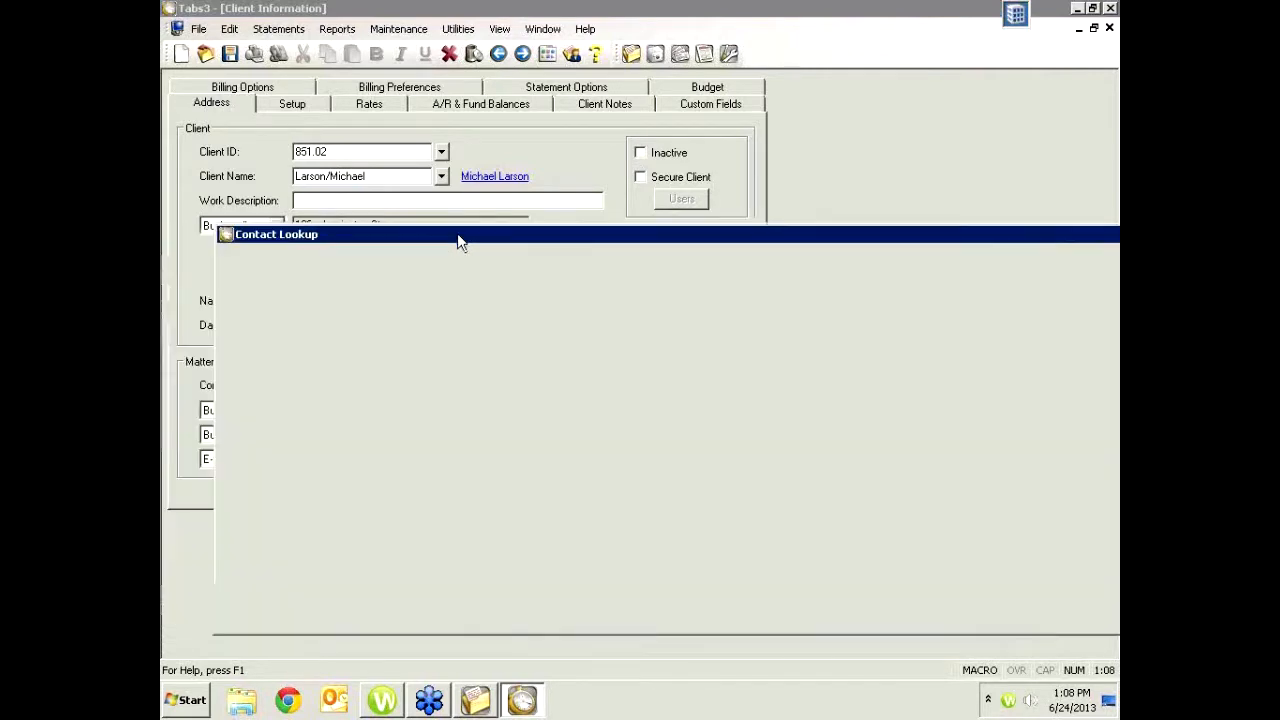
scroll(313, 428, "down", 4)
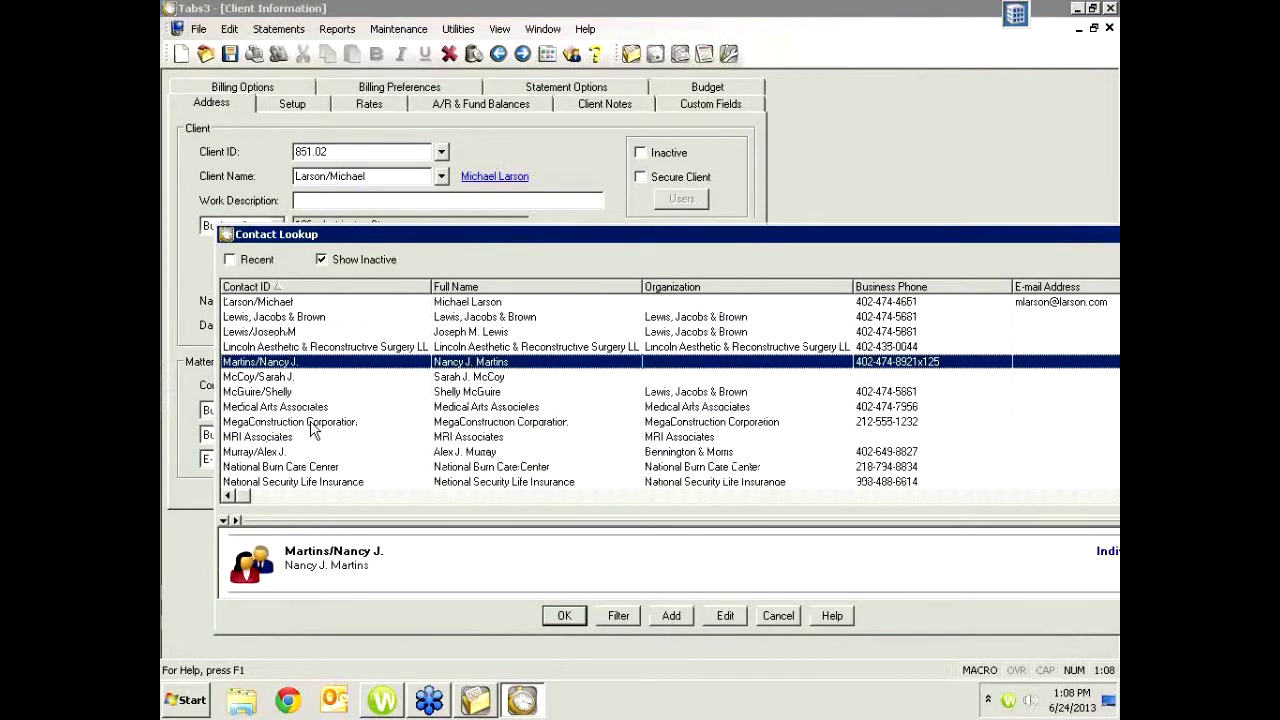
scroll(313, 428, "down", 2)
scroll(313, 428, "up", 5)
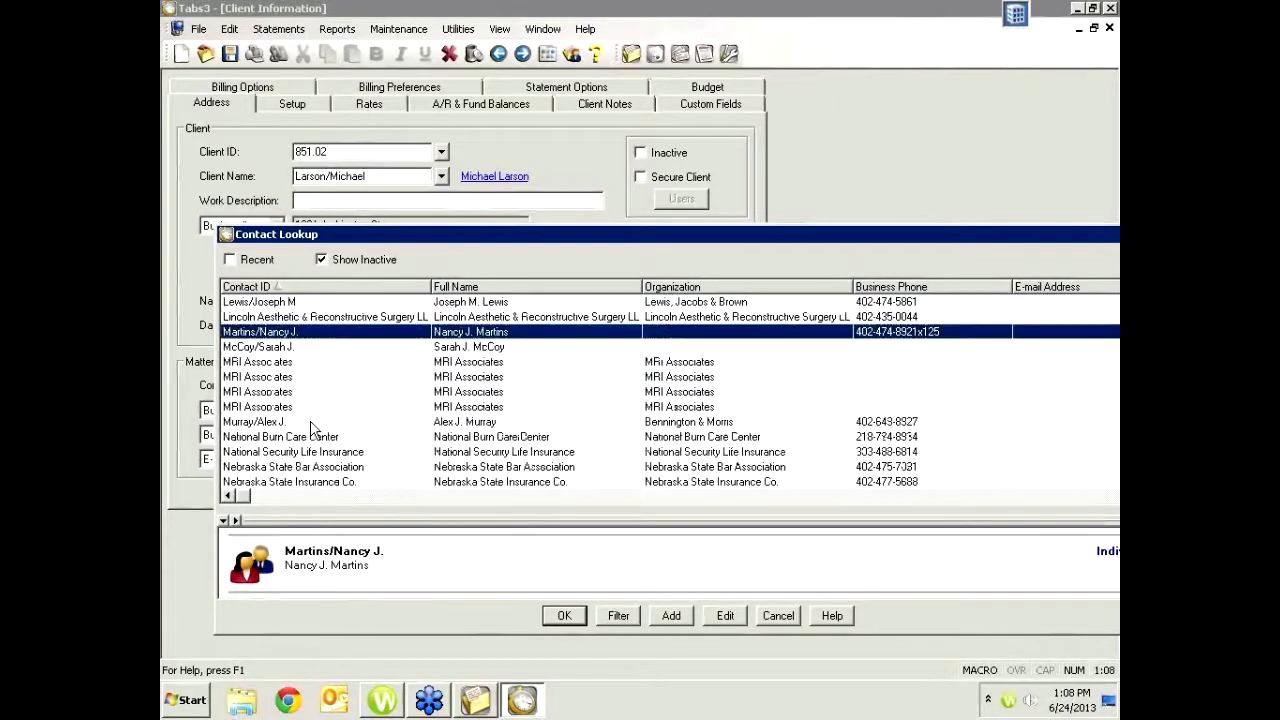
type("pete")
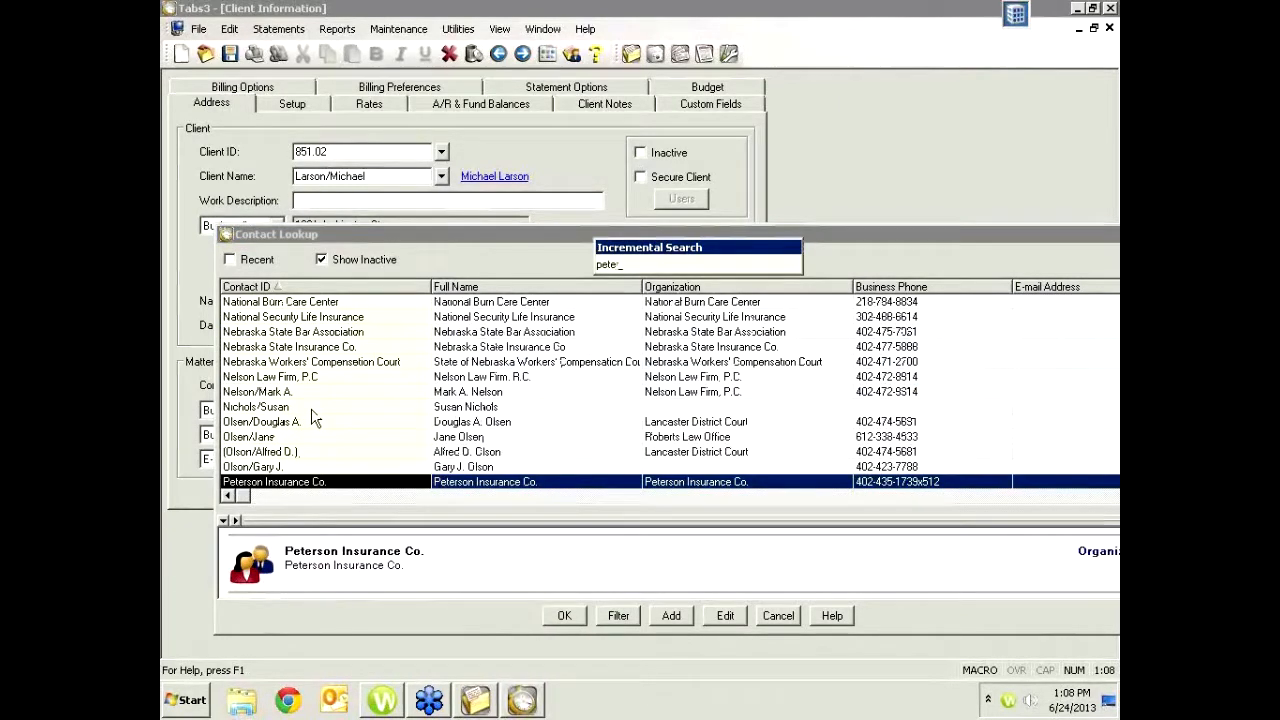
key("Return")
left_click(551, 382)
left_click(634, 413)
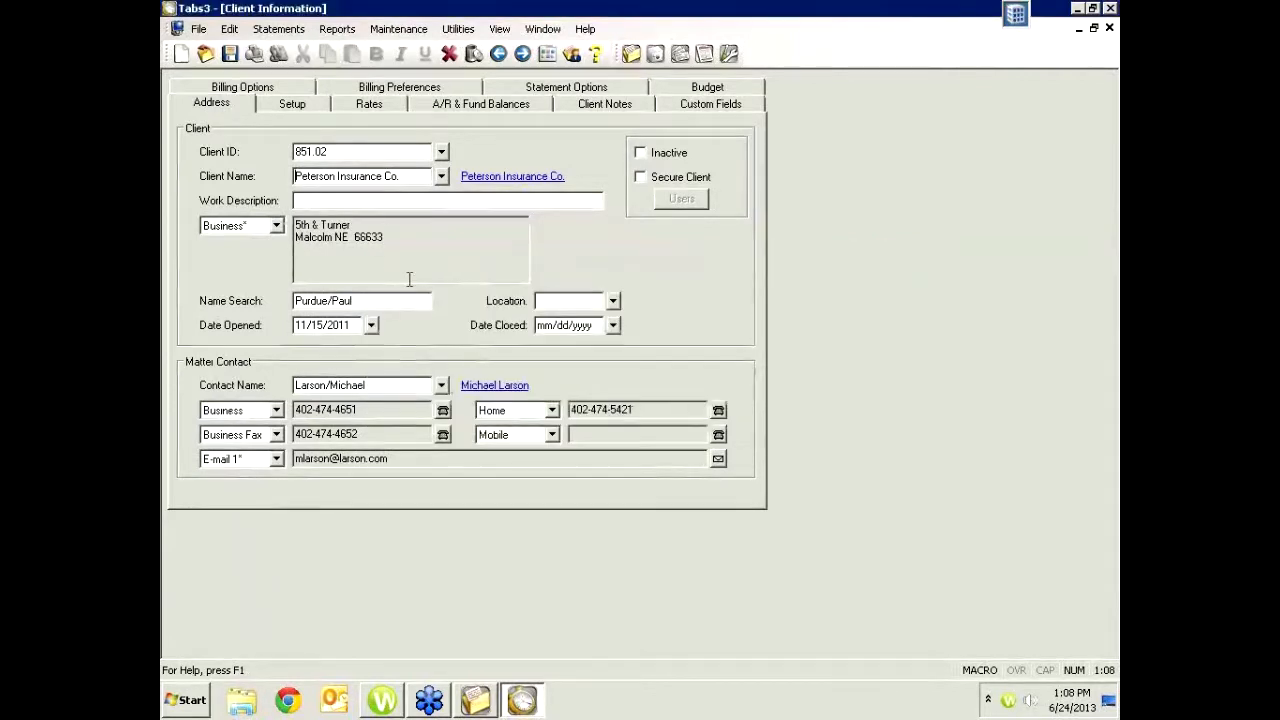
key("ctrl+s")
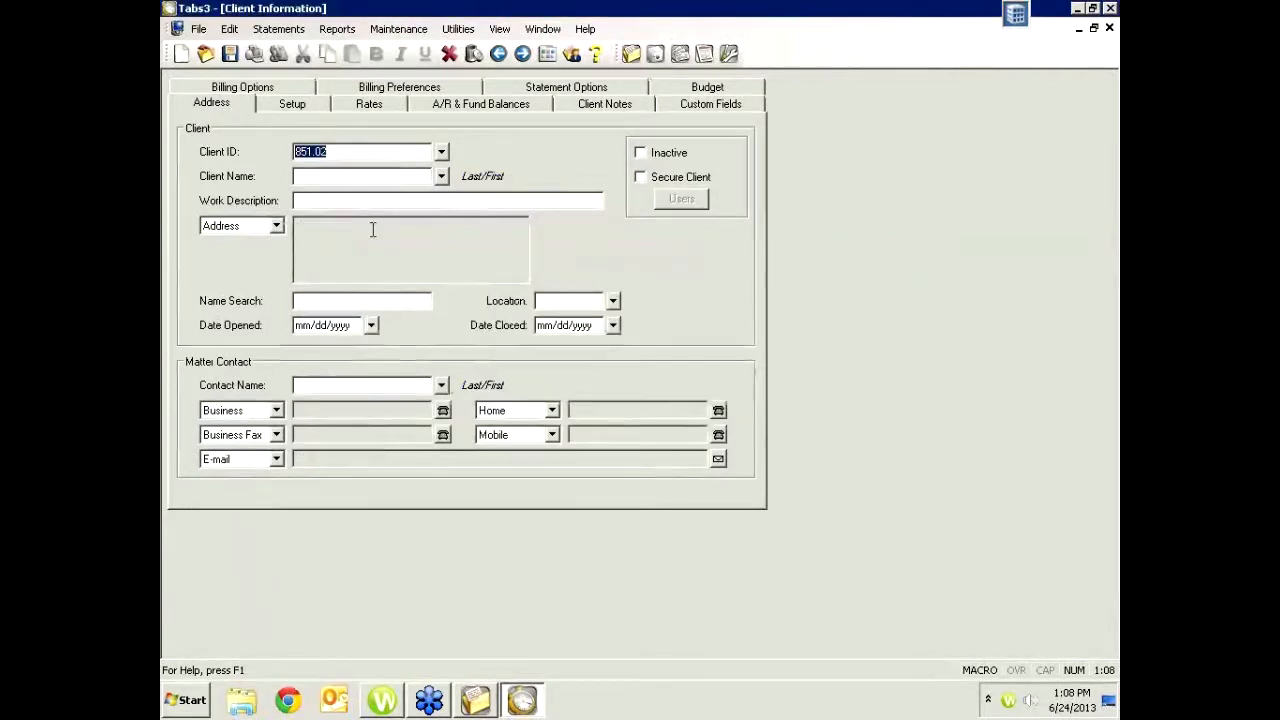
Load the client record whose ID ends in .00 again to review its client name and address
left_click(379, 152)
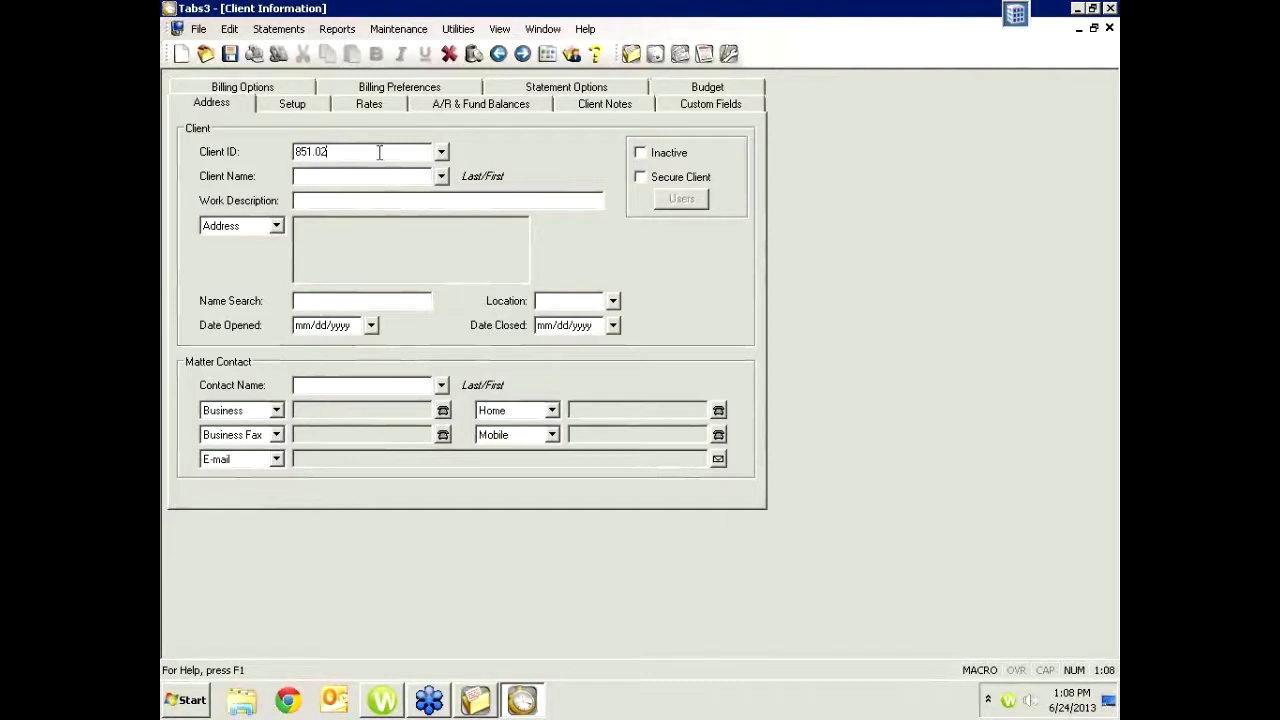
key("BackSpace")
type("0")
key("Tab")
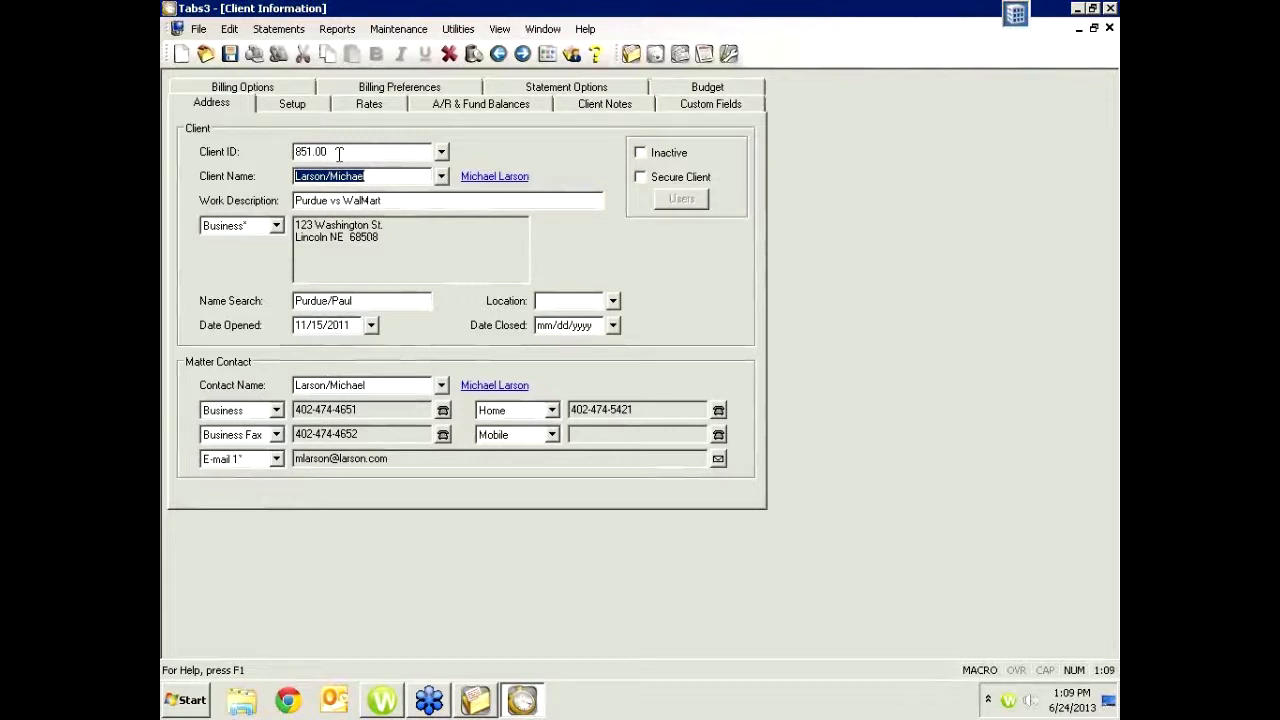
left_click(339, 153)
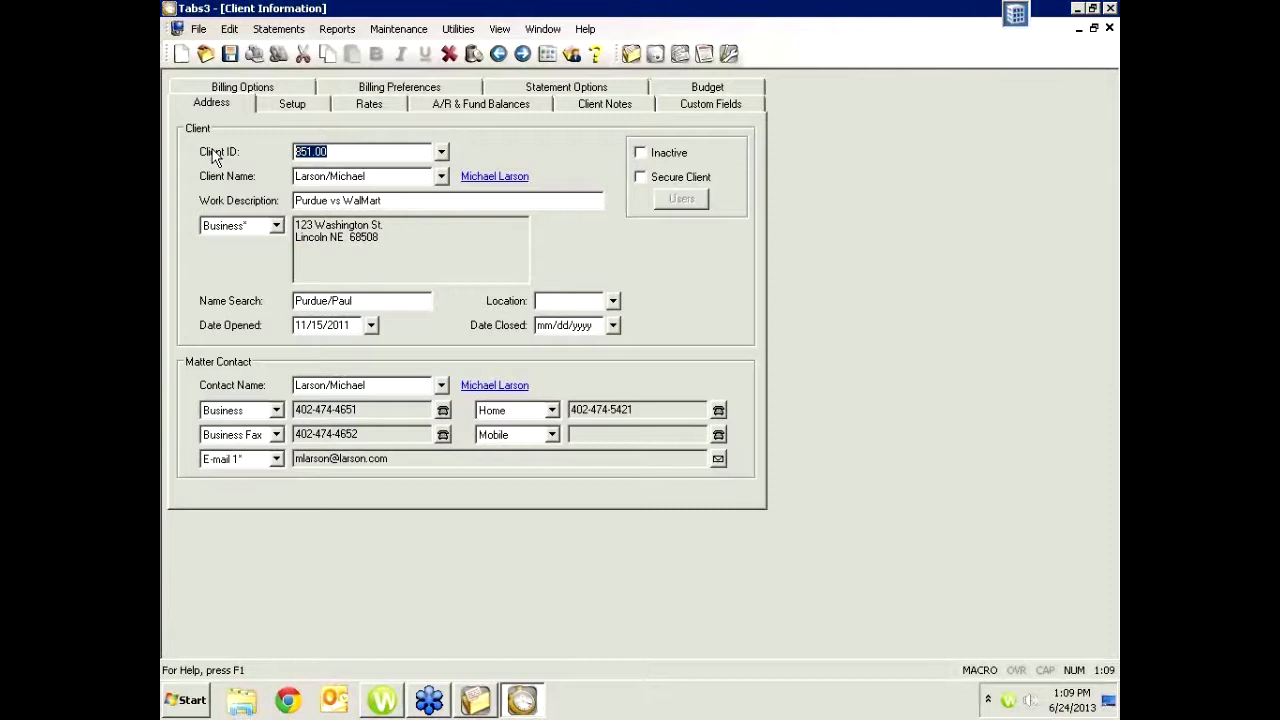
Load the records ending in .01 and .02 in turn to compare their client names, then close the client information
left_click(343, 151)
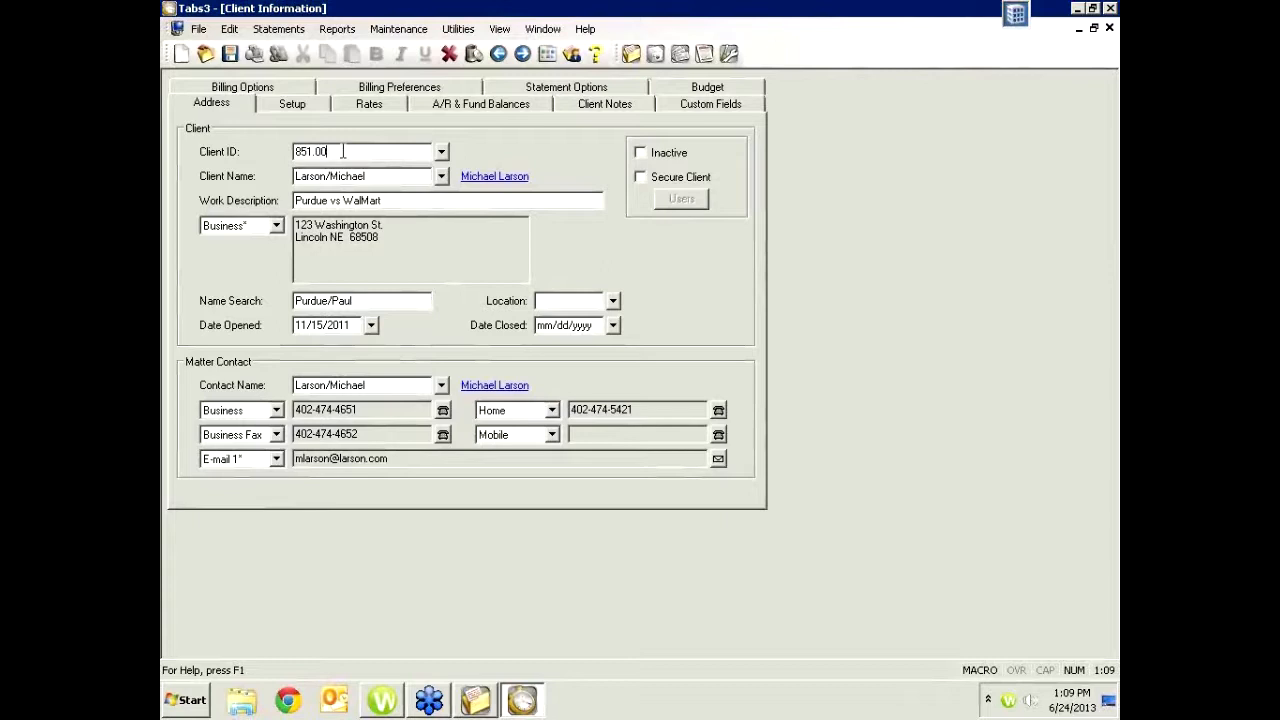
key("BackSpace")
type("1")
key("Tab")
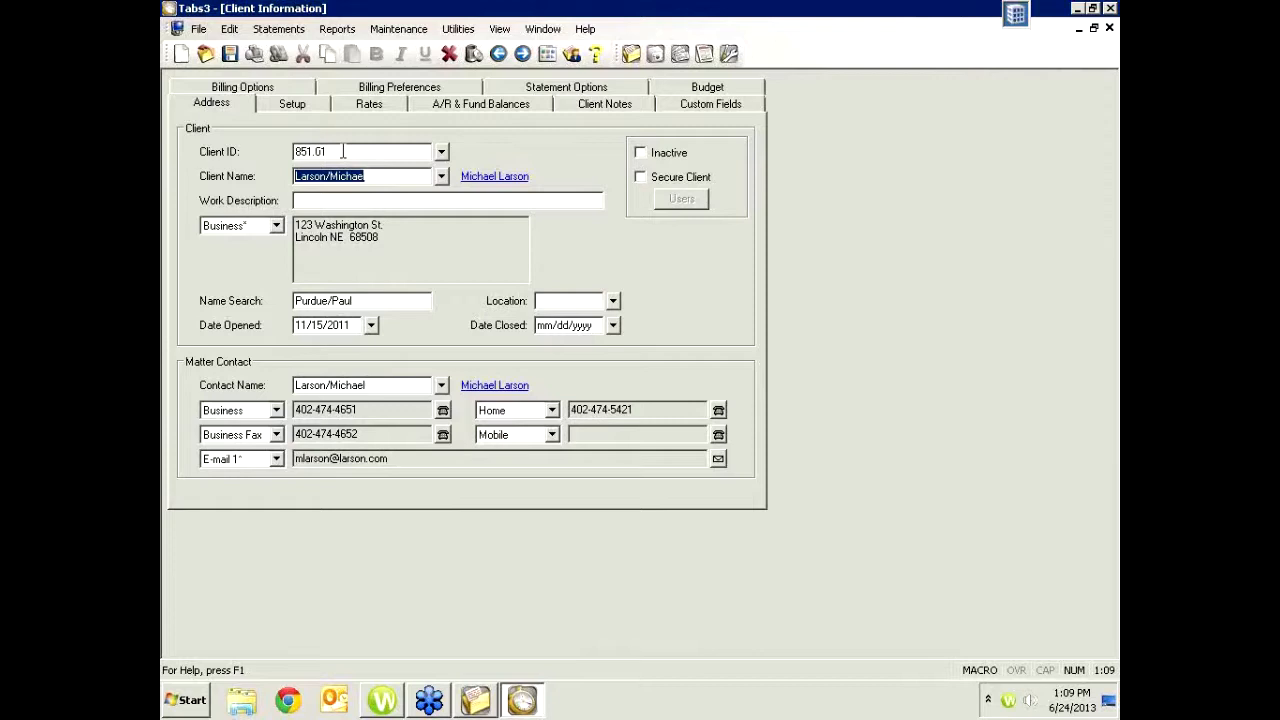
left_click(343, 151)
type("2")
key("Tab")
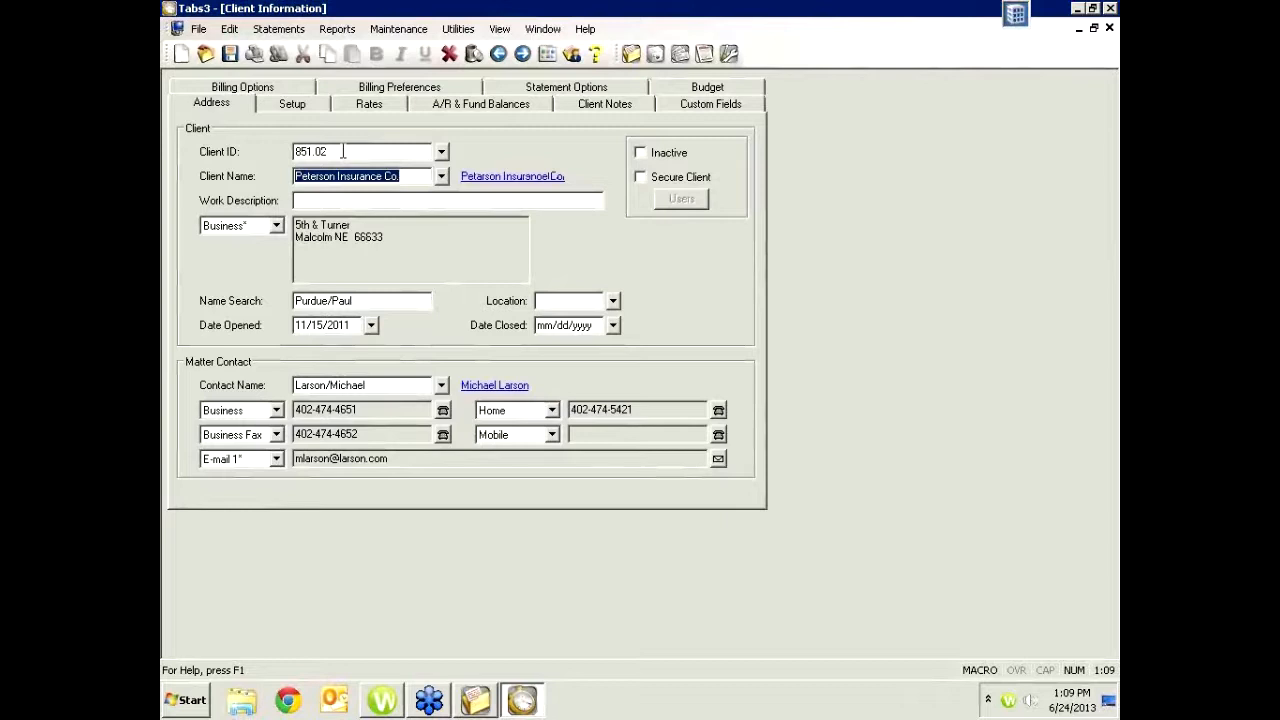
left_click(343, 151)
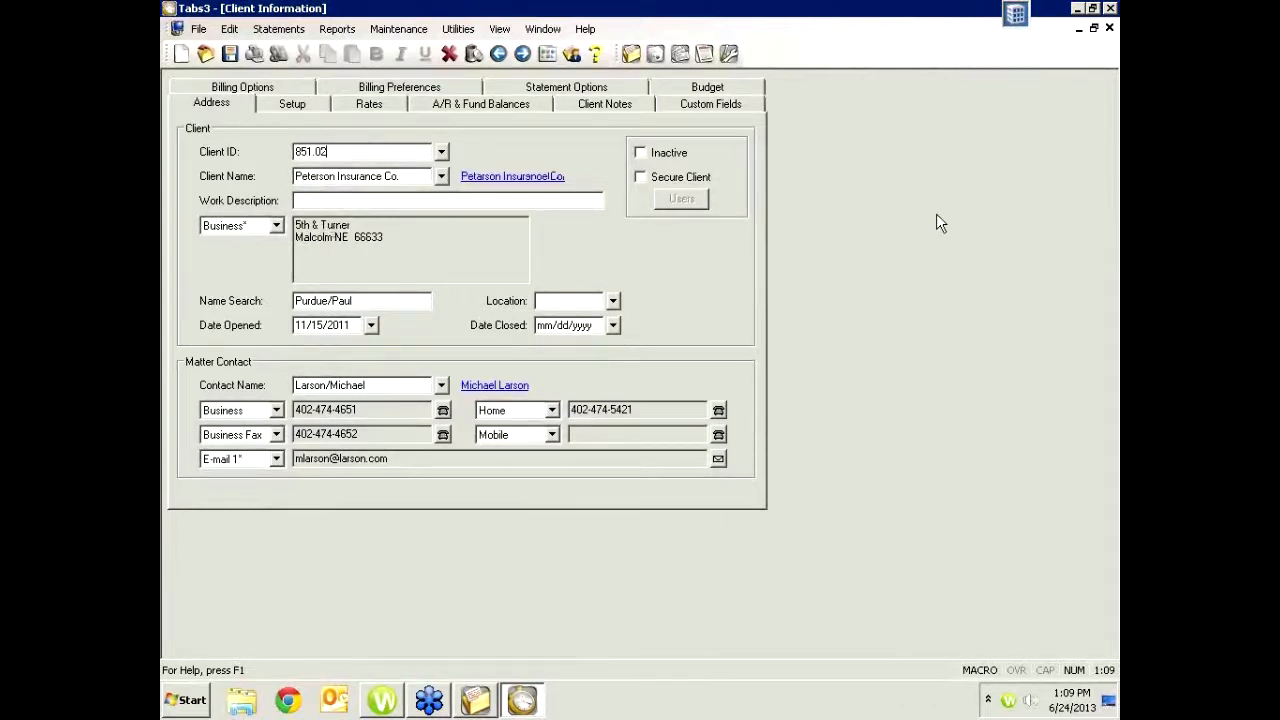
left_click(1110, 29)
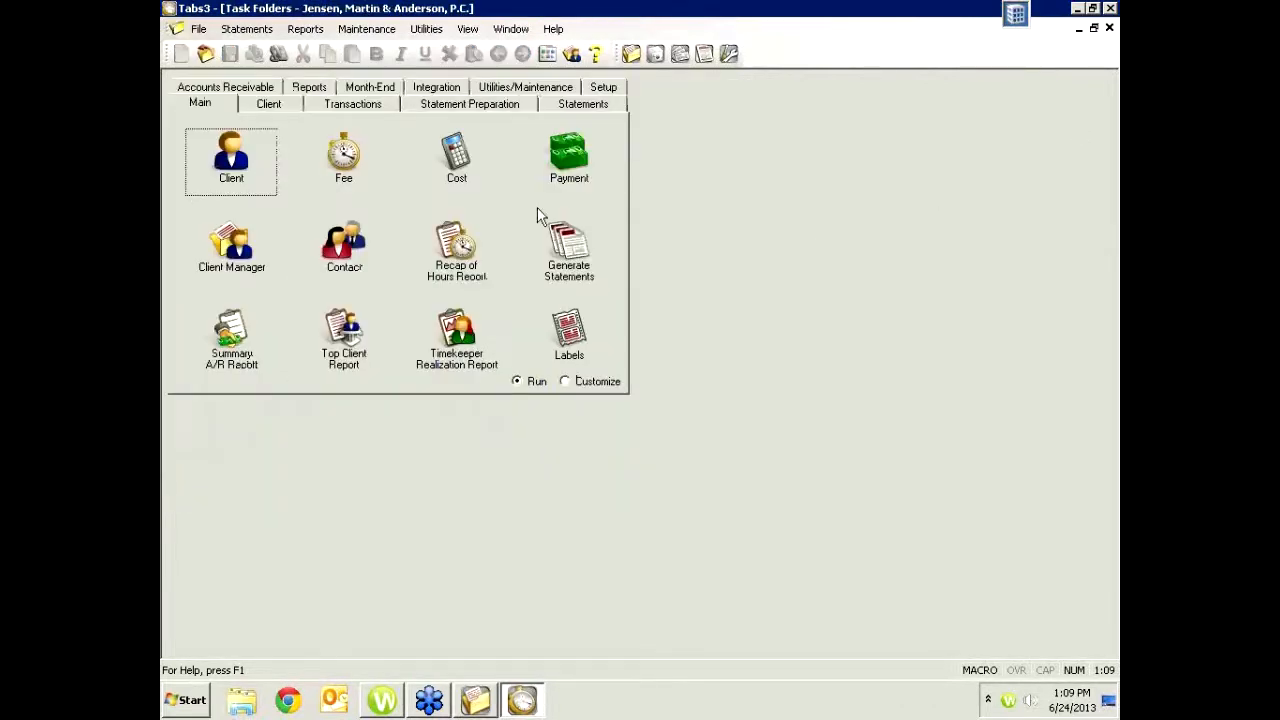
left_click(352, 165)
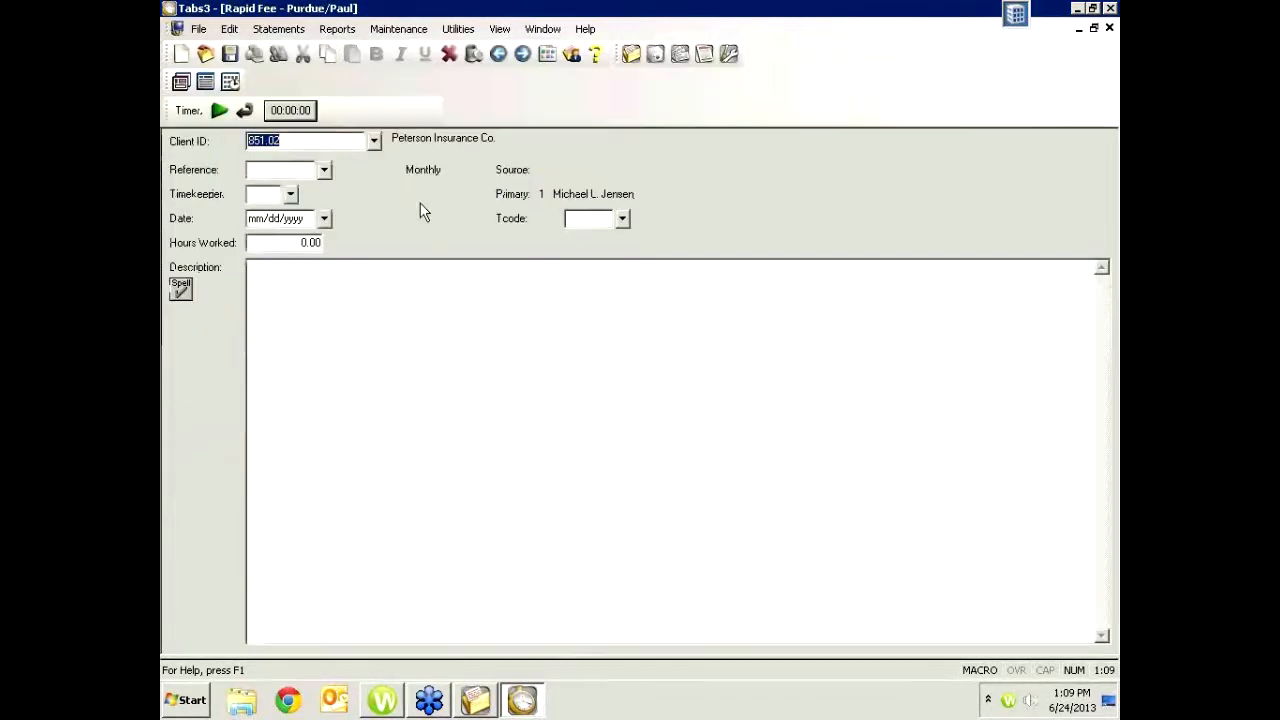
key("Return")
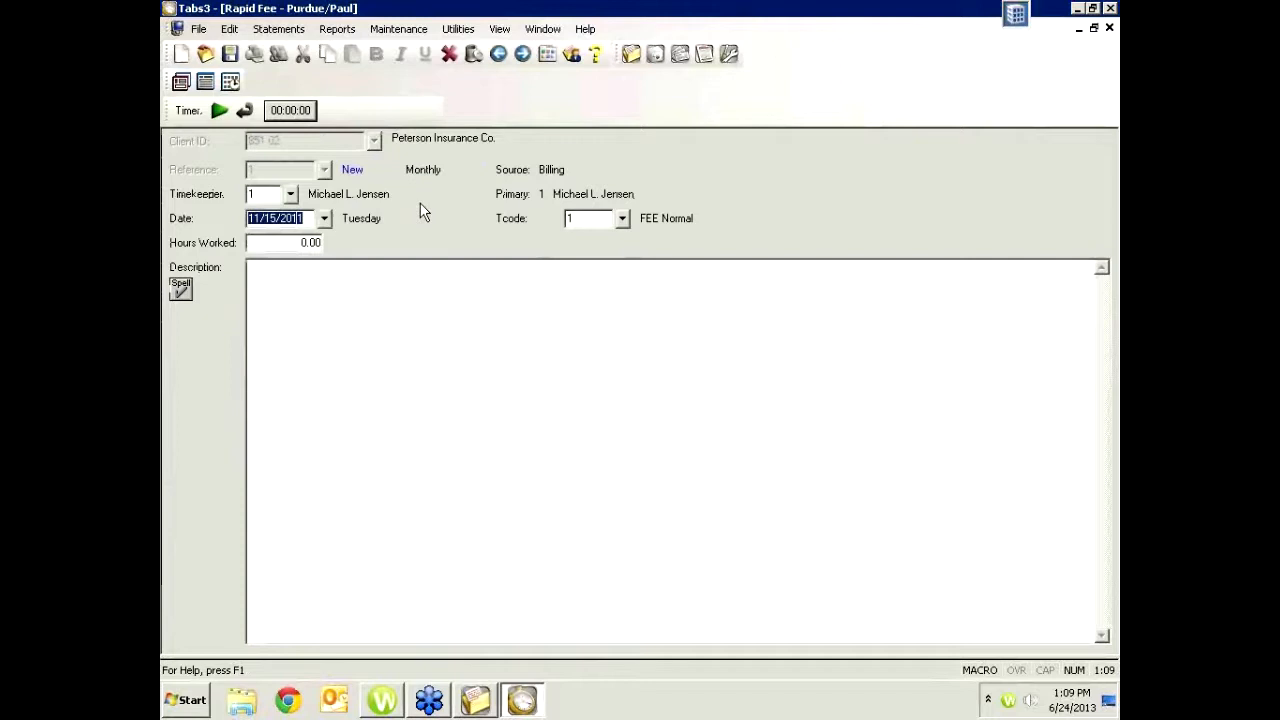
key("Tab")
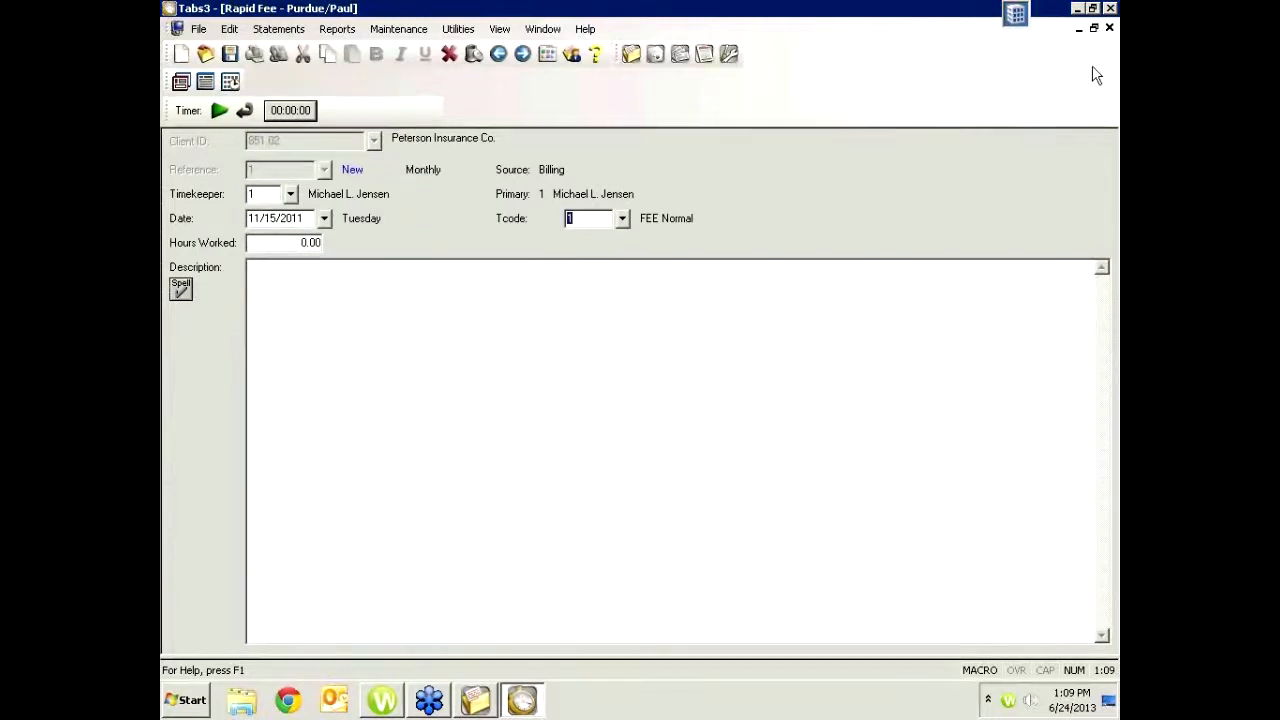
left_click(1109, 28)
left_click(688, 384)
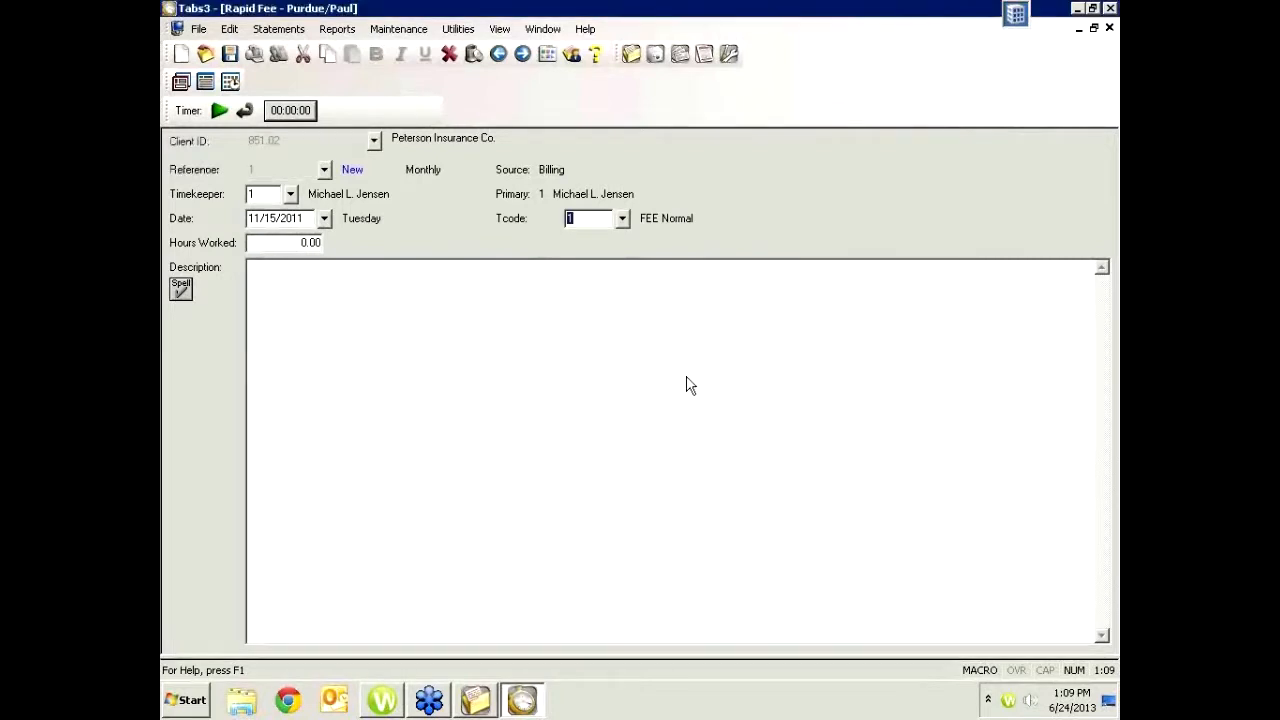
Start a new fee entry for the client ID ending in .00, keeping timekeeper 1, the date 11/15/2011 and Tcode 1
left_click(345, 160)
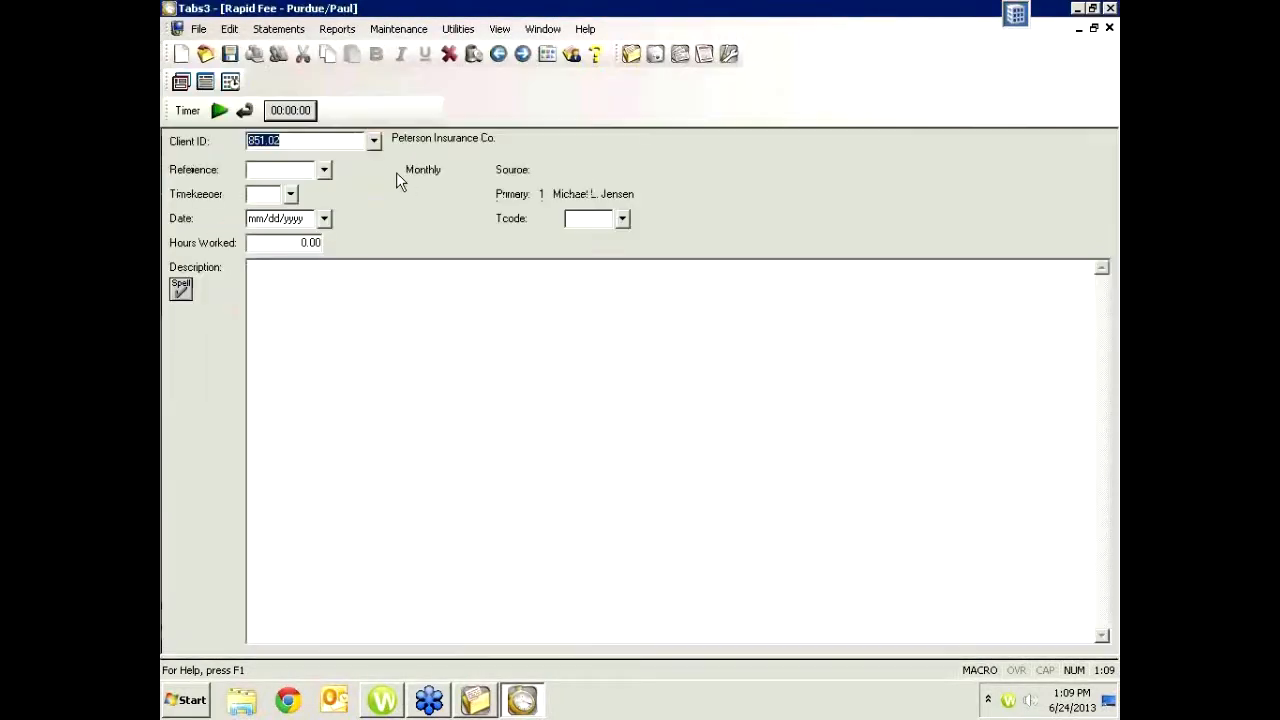
type("851.00")
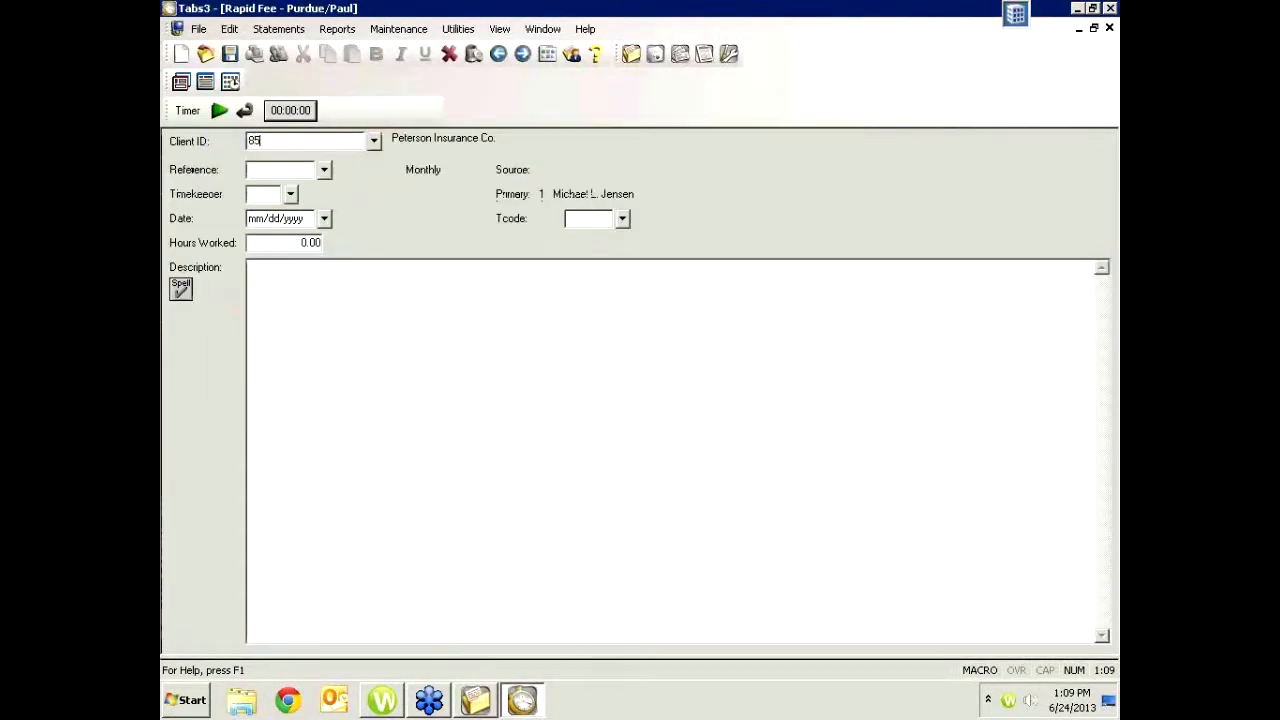
key("Tab")
key("Tab")
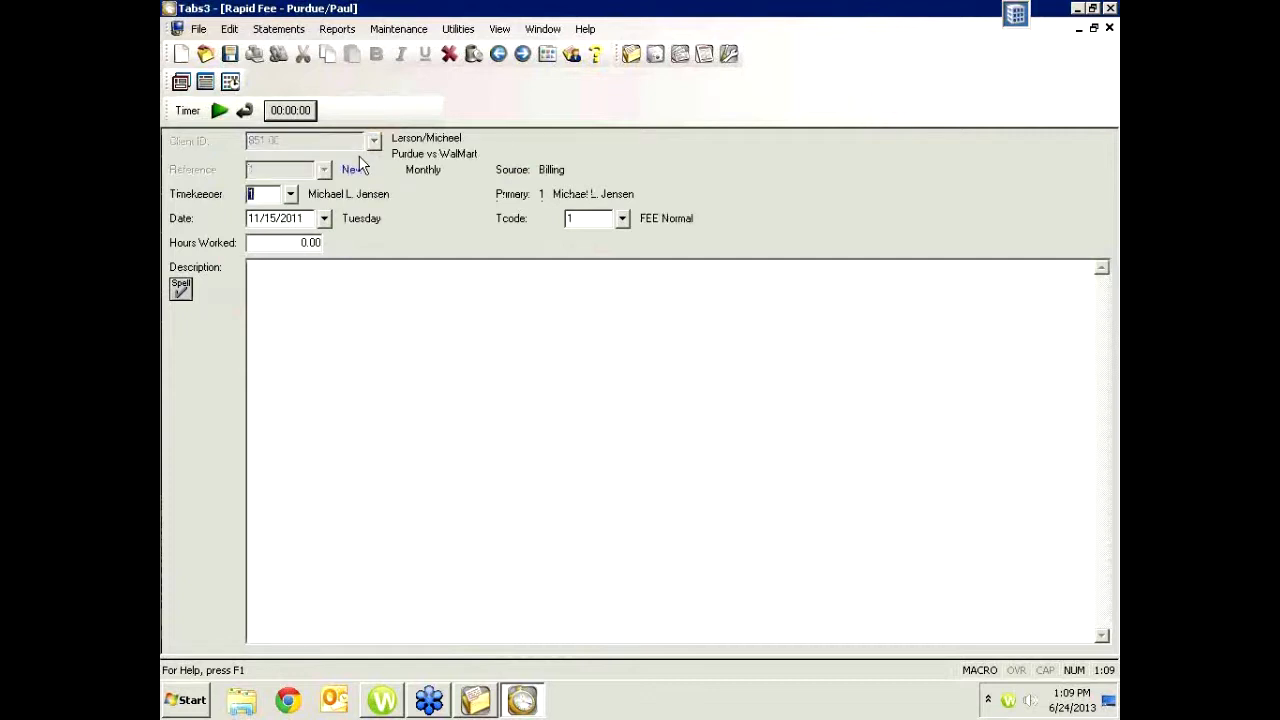
key("Tab")
key("Tab")
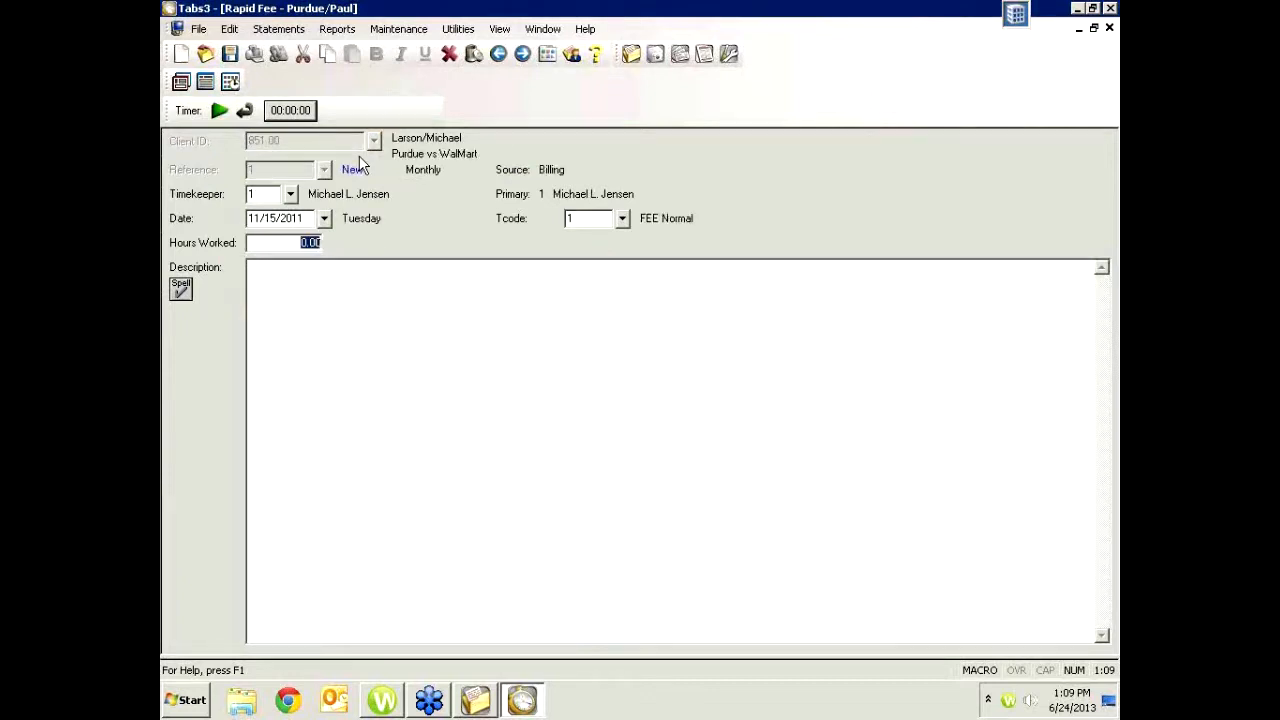
Enter 1 hour worked and a description about talking to the person by first name, then save the fee
type("1")
type("Ta")
type("lk to Paul")
key("ctrl+s")
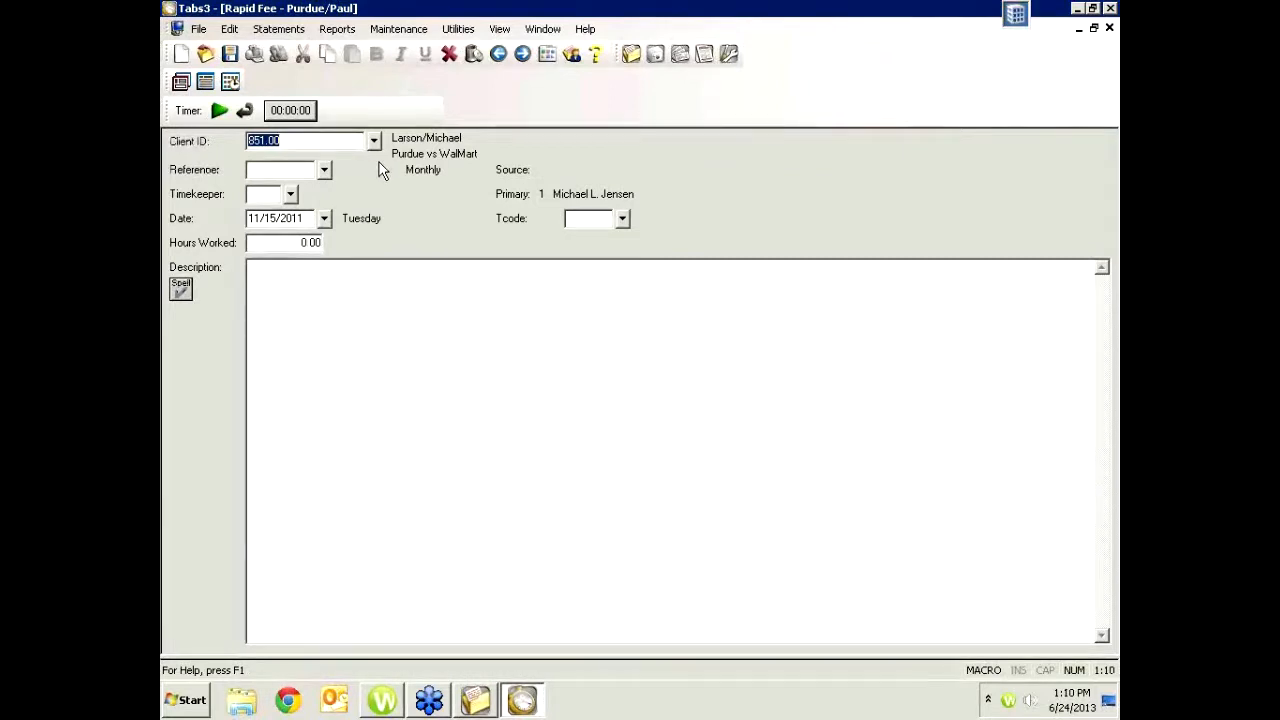
Enter a second fee for the same matter with timekeeper 2, 2.5 hours and a description of "Telephone conf w/" plus the person's first name
key("Tab")
key("Tab")
type("2")
key("Tab")
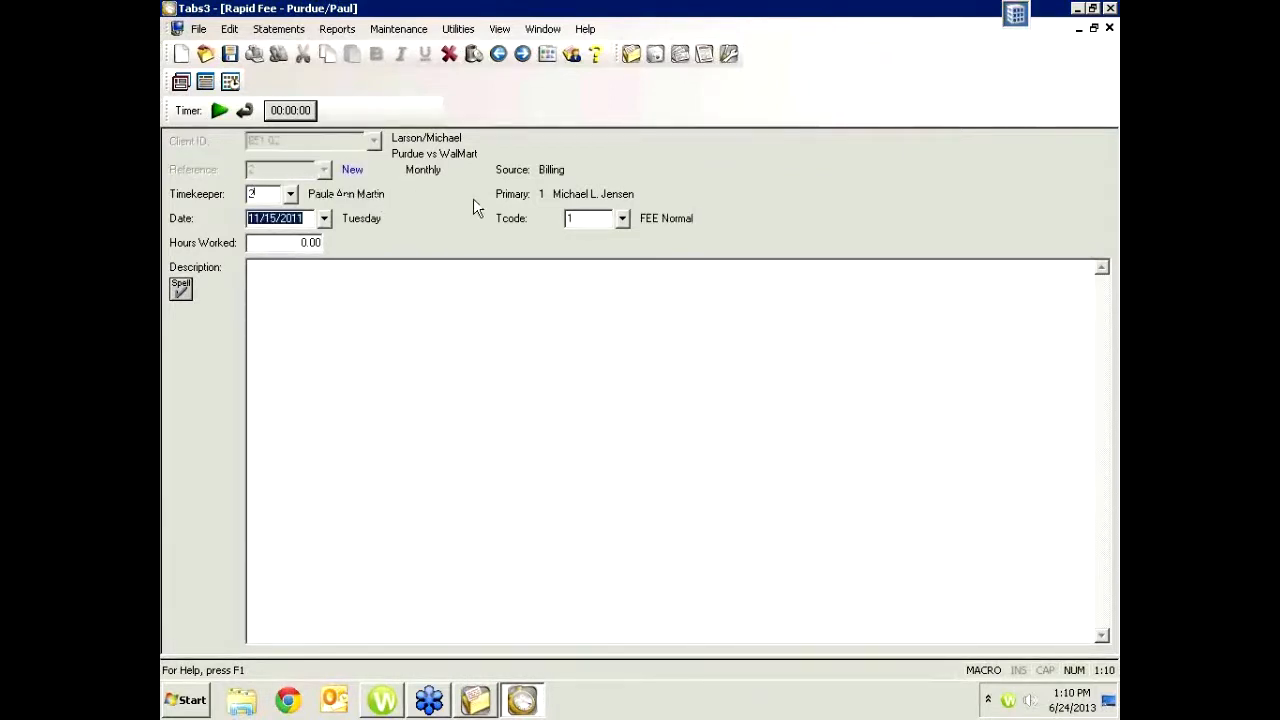
key("Tab")
key("Tab")
type("2.5")
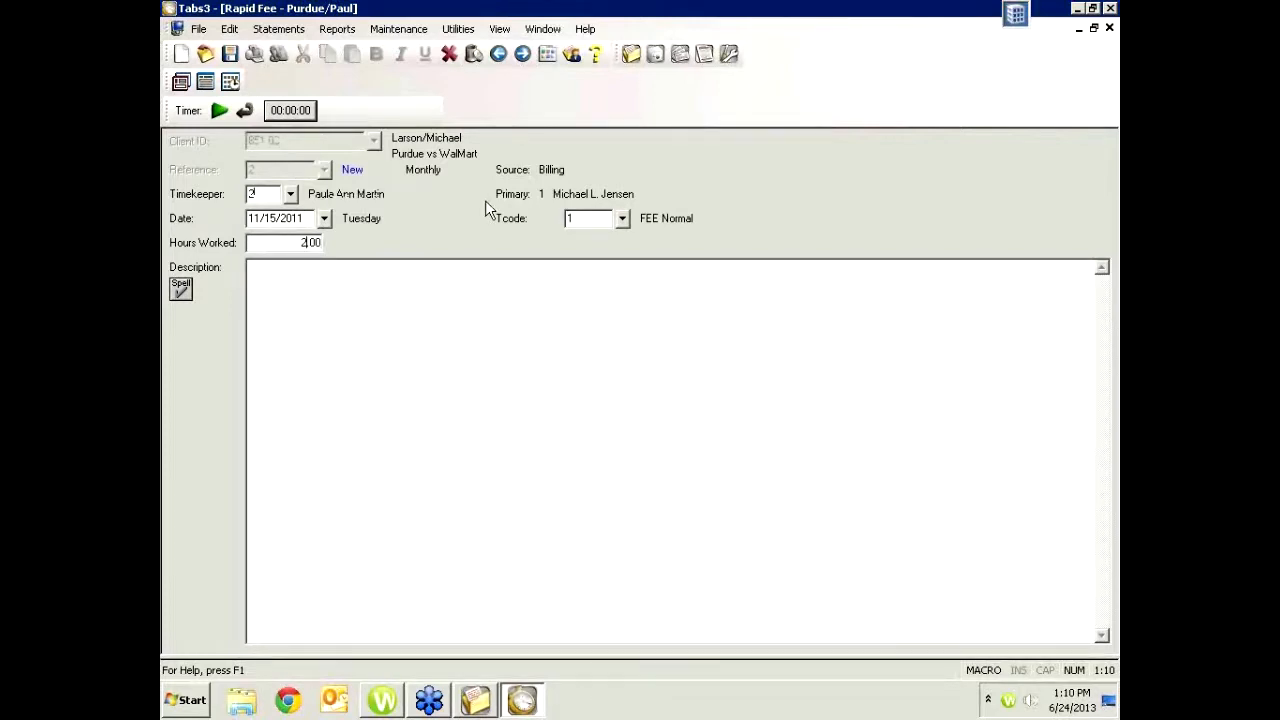
key("Tab")
type("Telephohe conf")
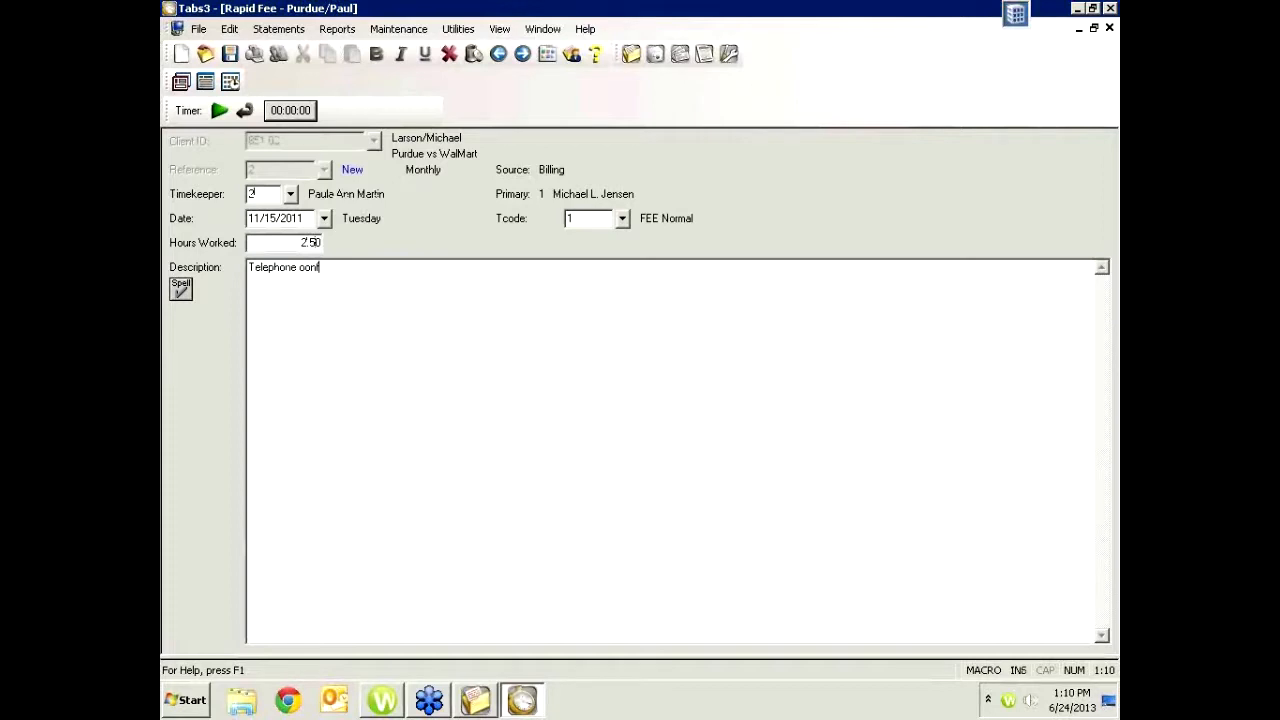
type(" w/Bob")
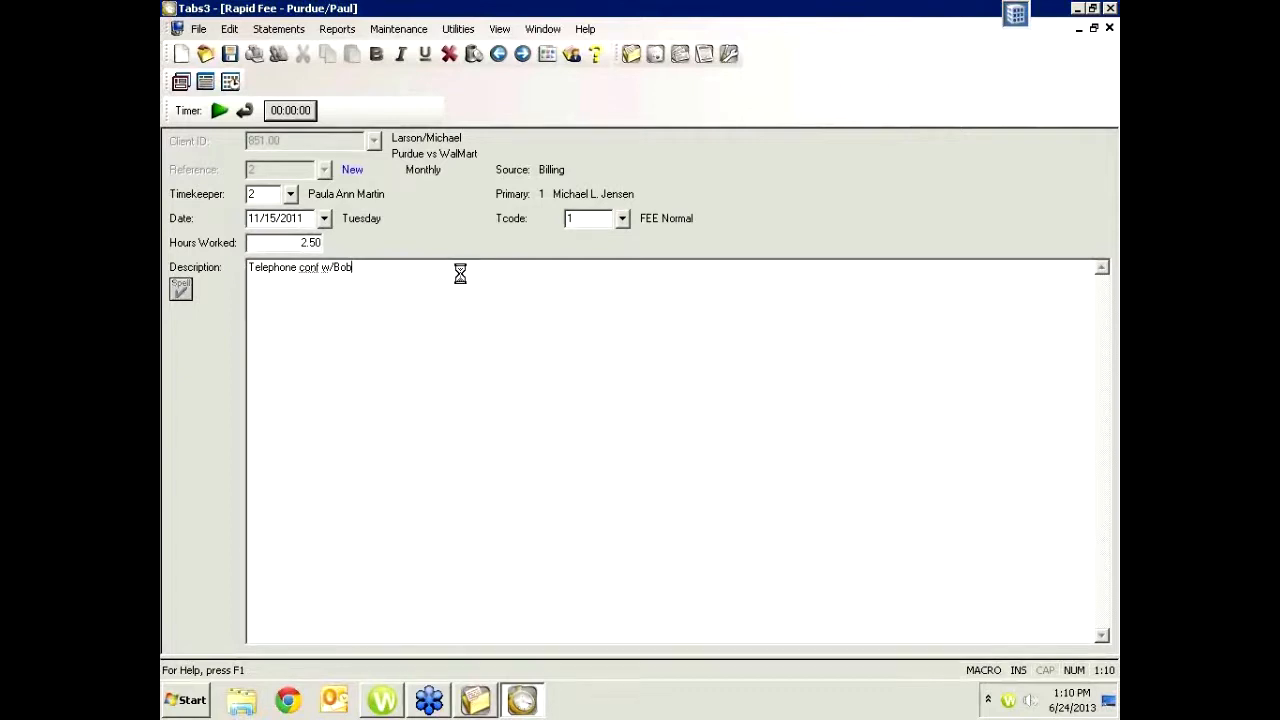
Spell-check the fee description, ignoring "conf" and "w", save the fee and close the fee entry
key("F7")
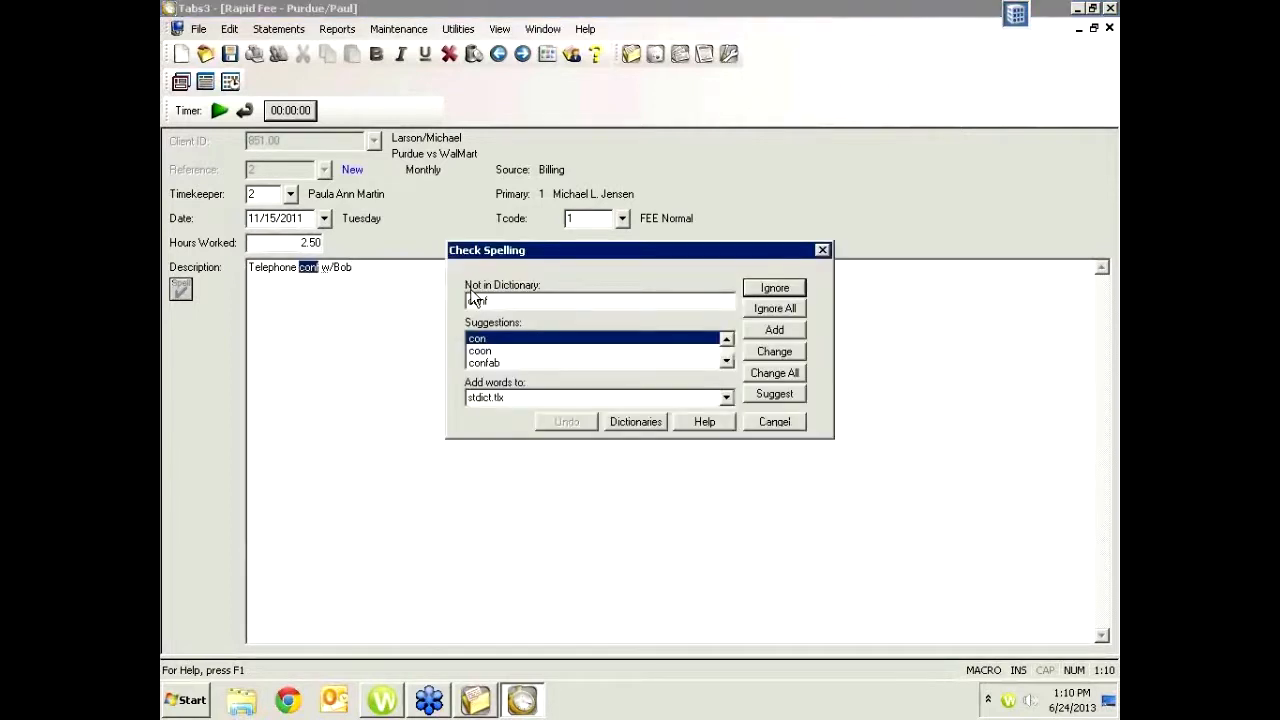
left_click(772, 289)
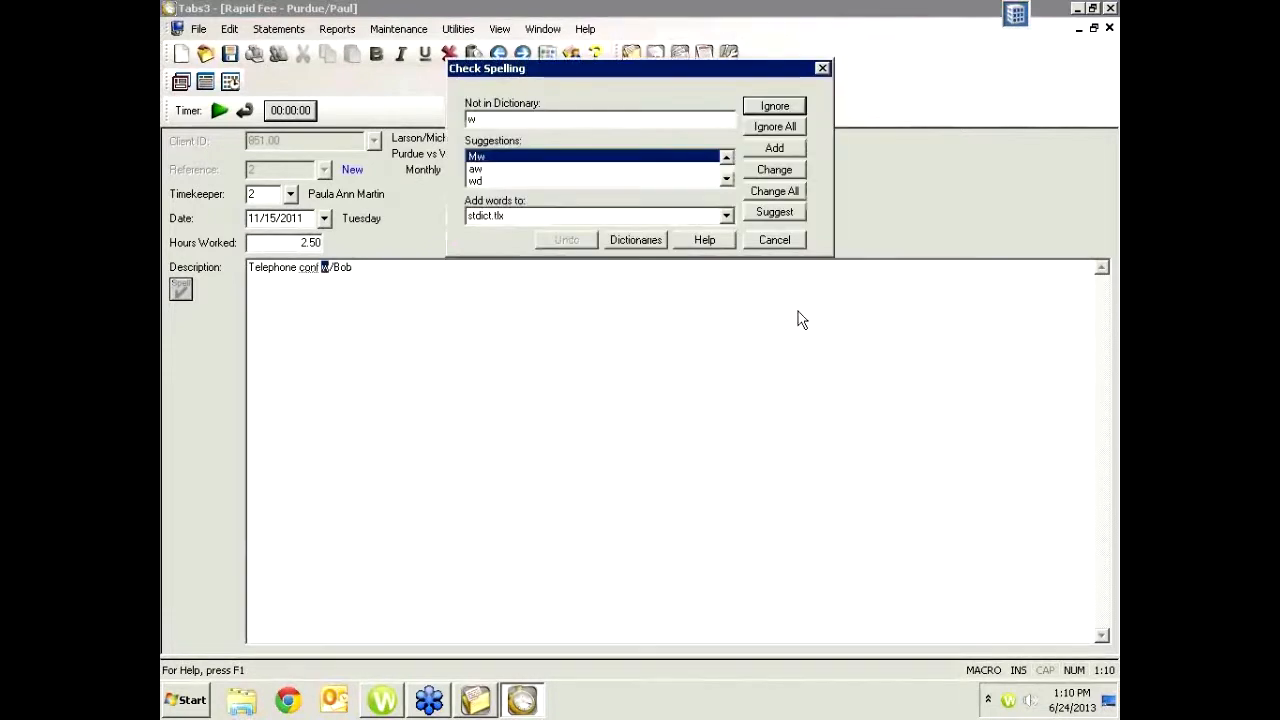
left_click(780, 110)
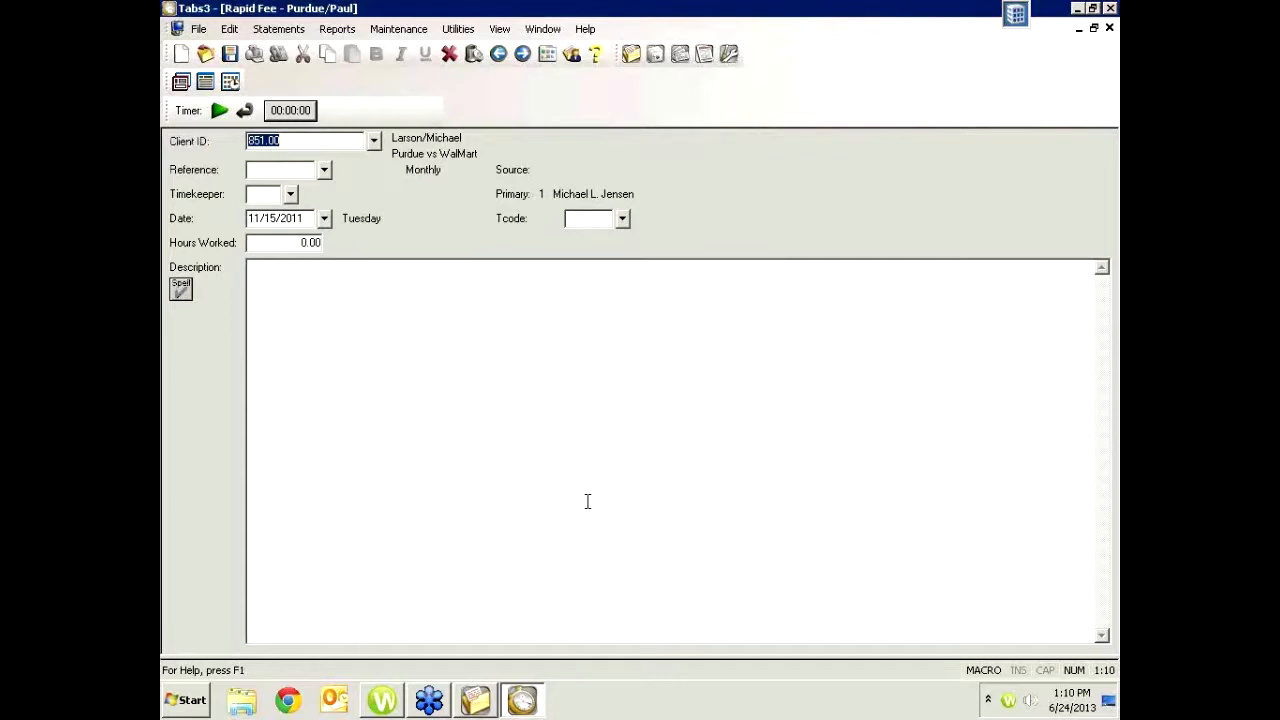
key("Escape")
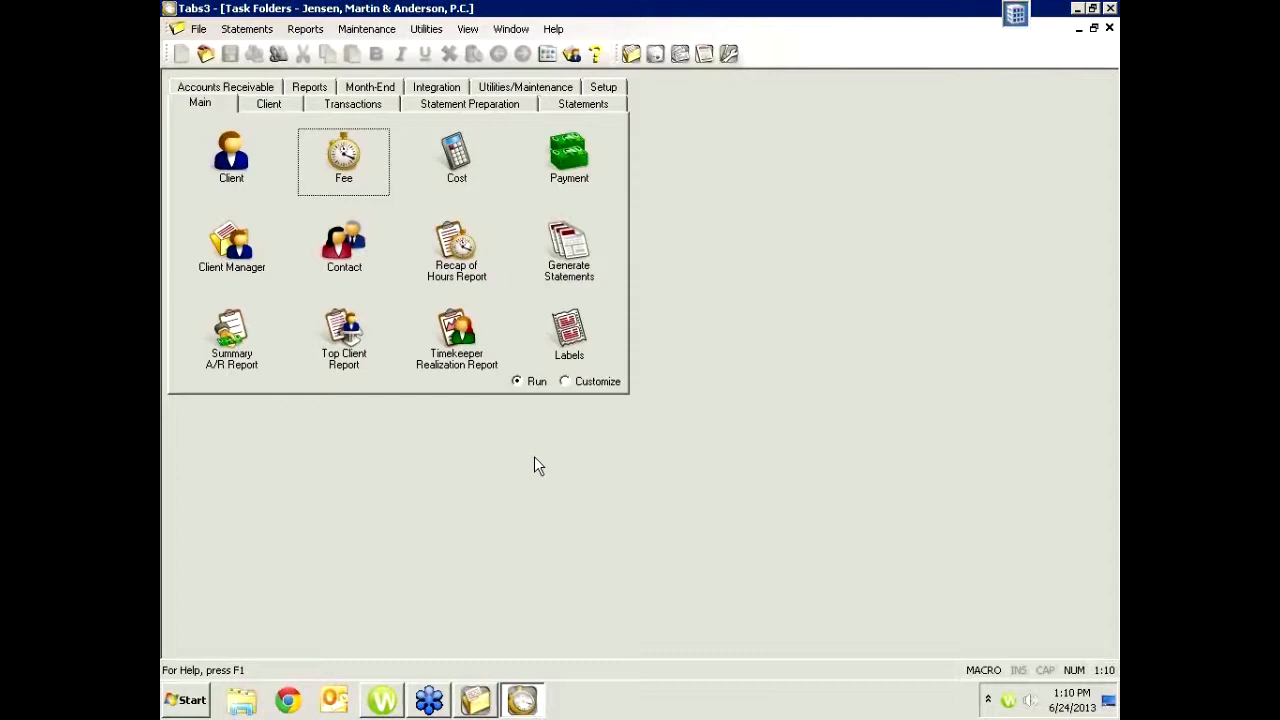
Open Split Fee Billing with the .00 matter as main client and choose the .01 matter as split fee client
left_click(272, 105)
left_click(226, 332)
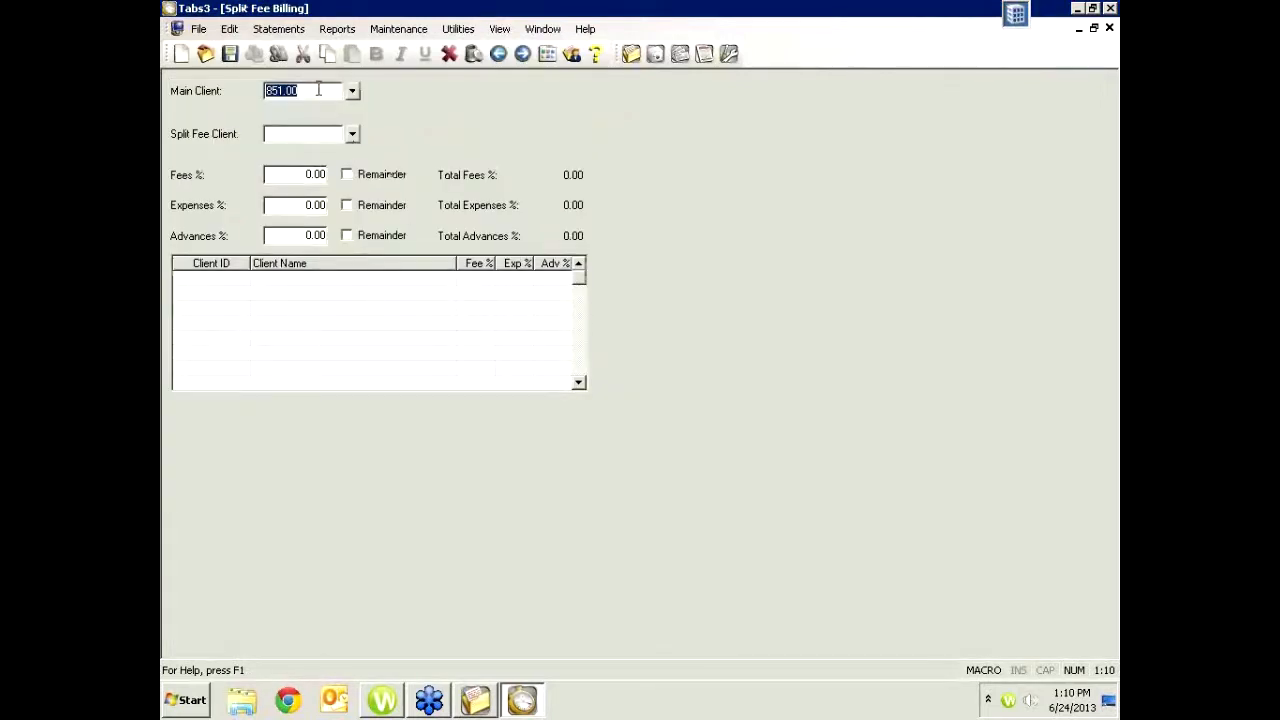
left_click(310, 136)
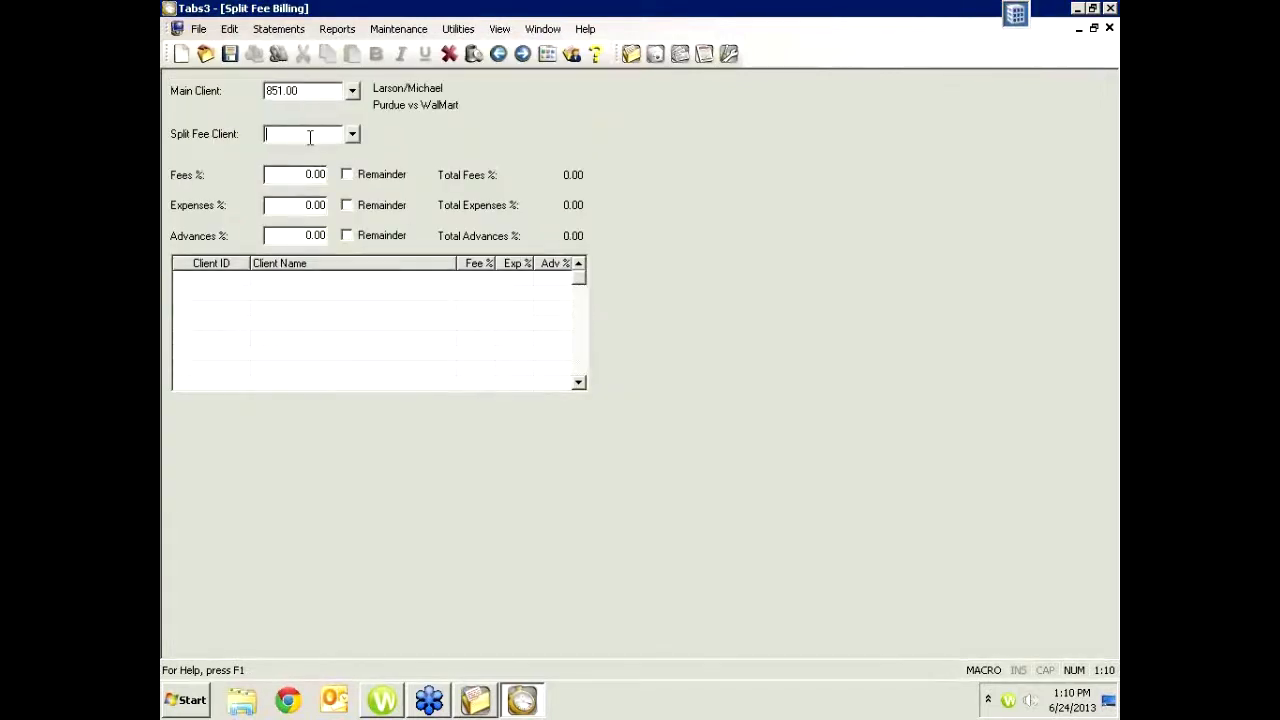
type("851.01")
key("Tab")
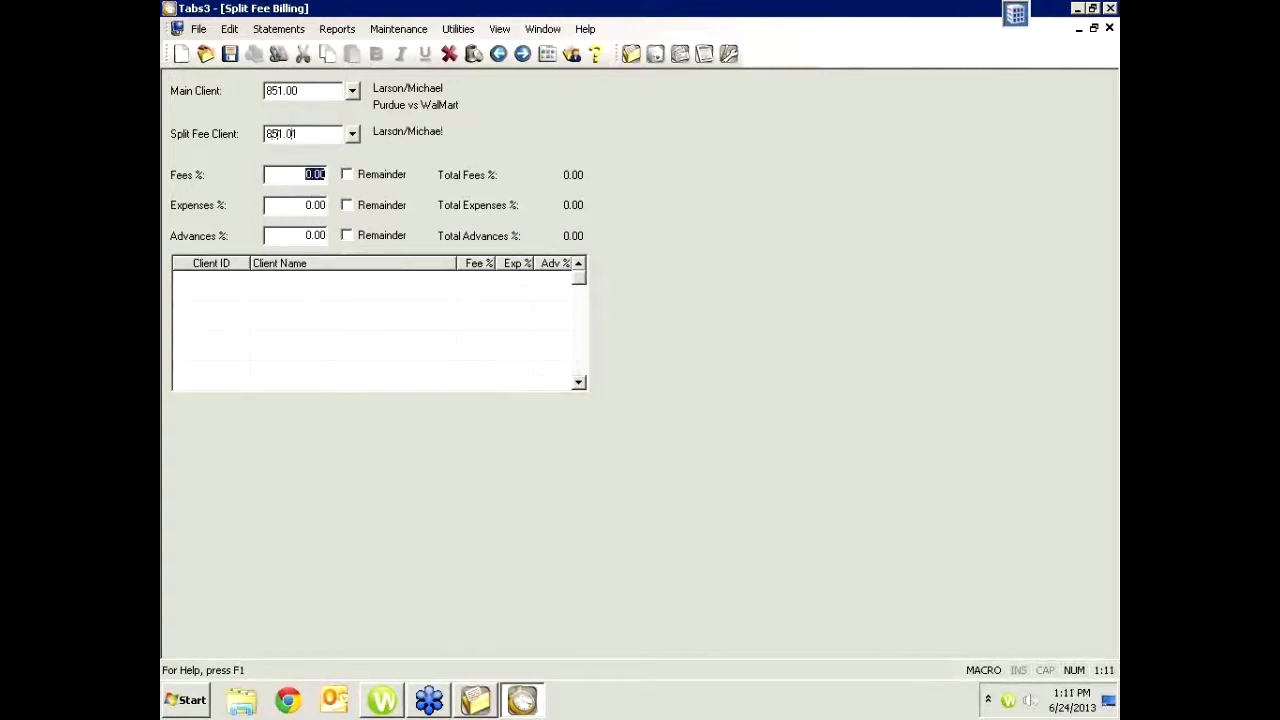
Allocate 40% of fees, expenses and advances to the .01 matter and add it to the split list
type("4")
type("0")
key("Tab")
key("Tab")
type("40")
key("Tab")
type("40")
key("Tab")
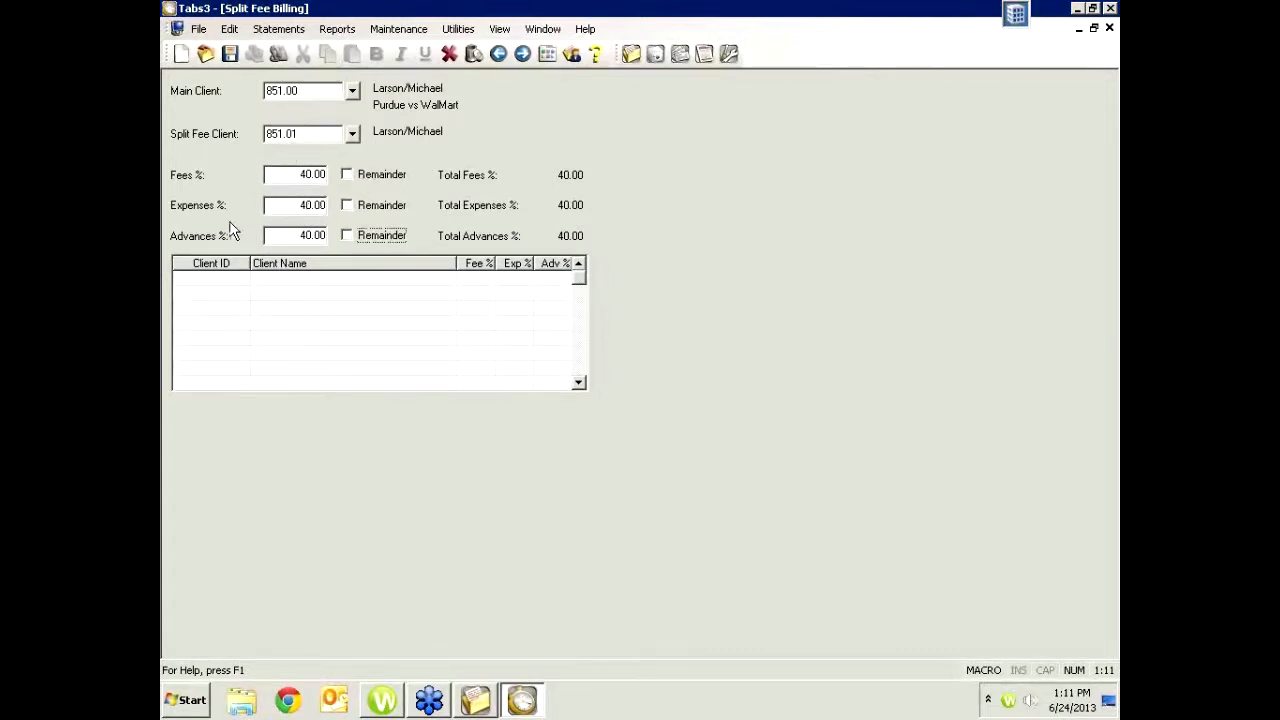
left_click(322, 205)
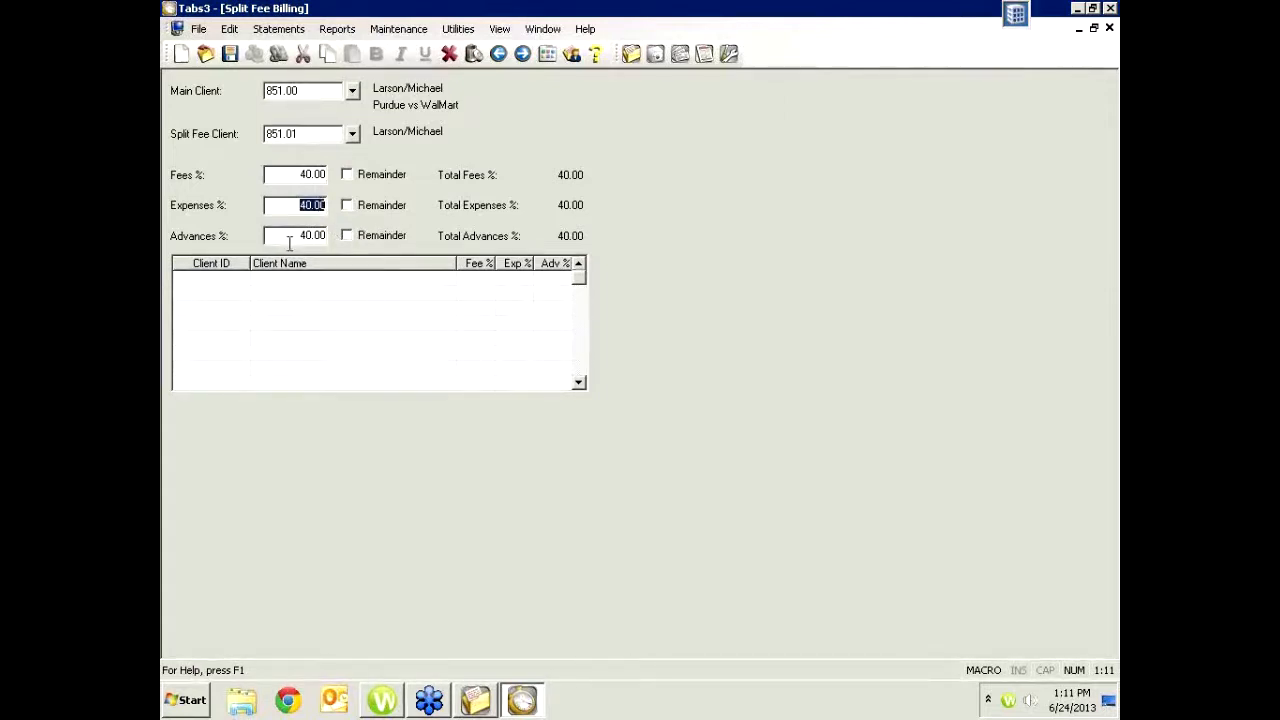
key("Tab")
key("Return")
key("End")
key("BackSpace")
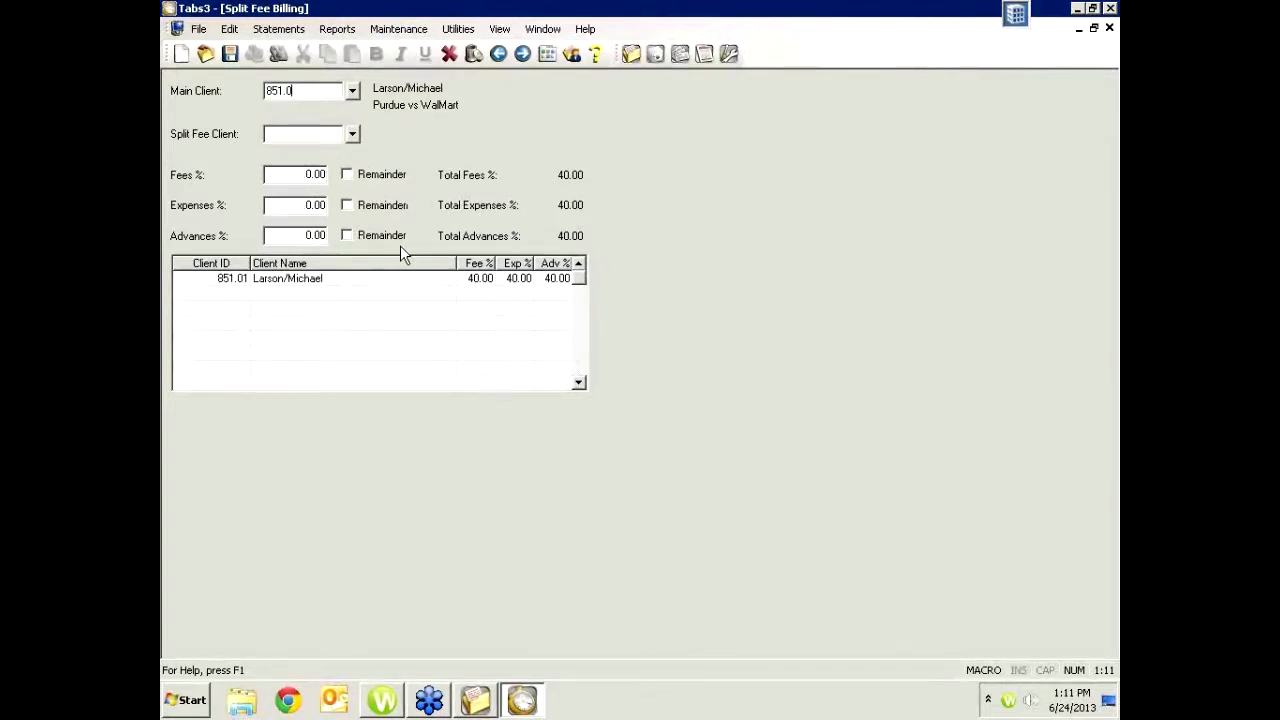
type("2")
key("Tab")
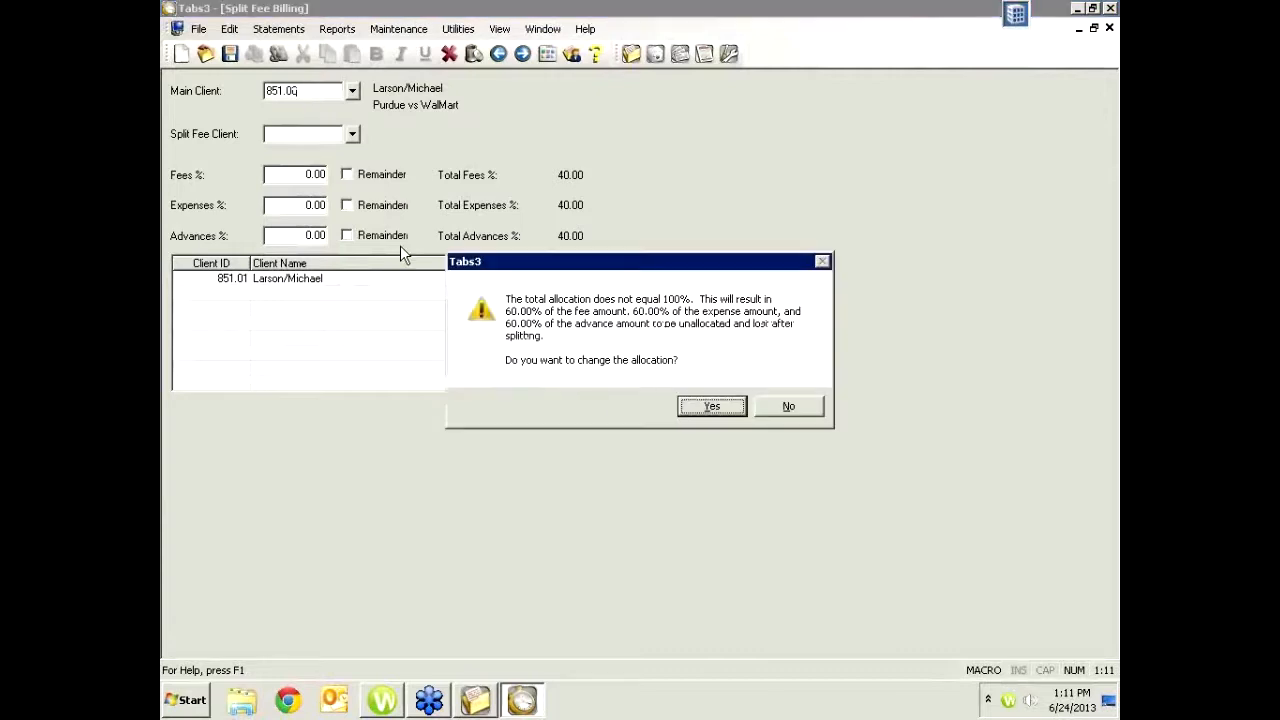
left_click(774, 409)
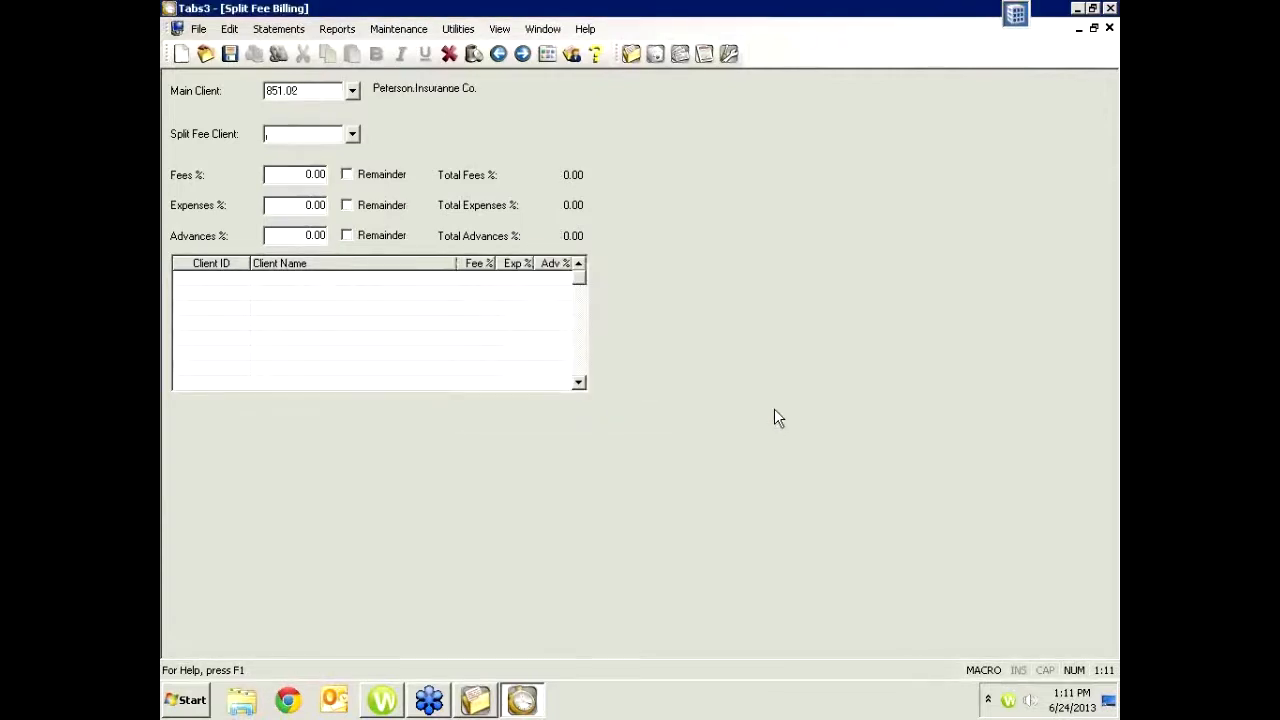
left_click(307, 92)
key("BackSpace")
type("0")
key("Tab")
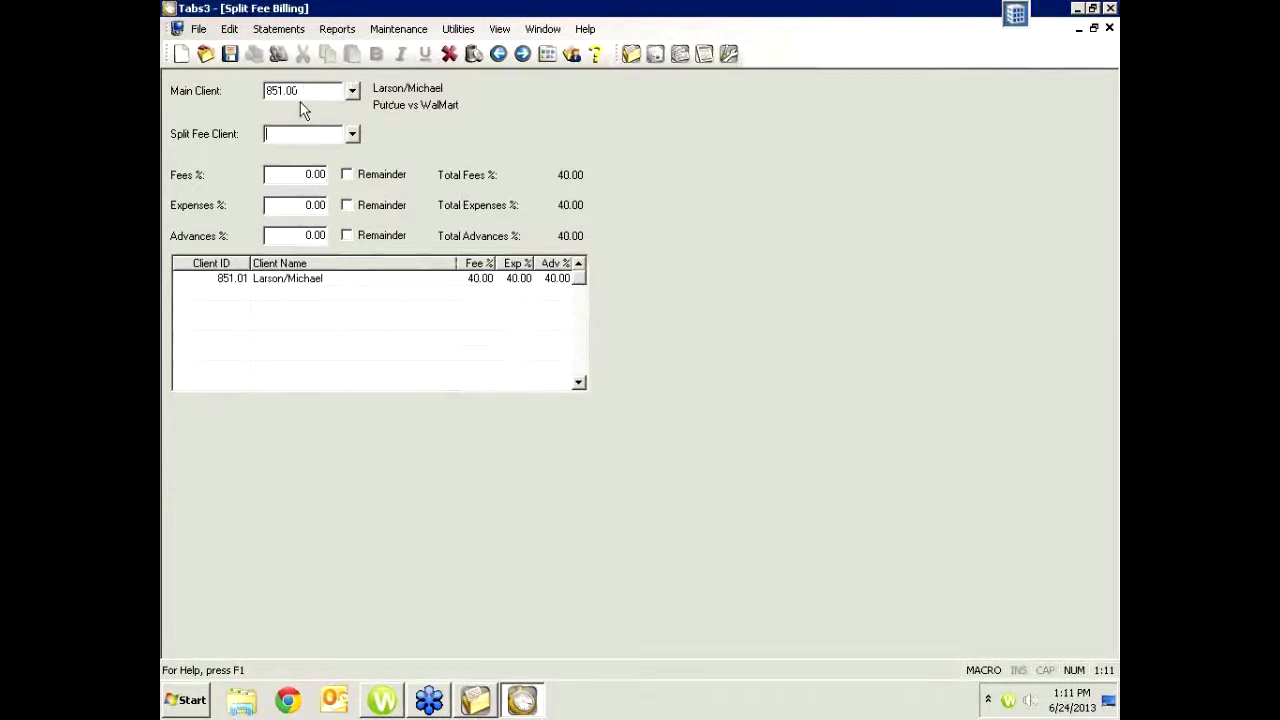
type("851.01")
key("Tab")
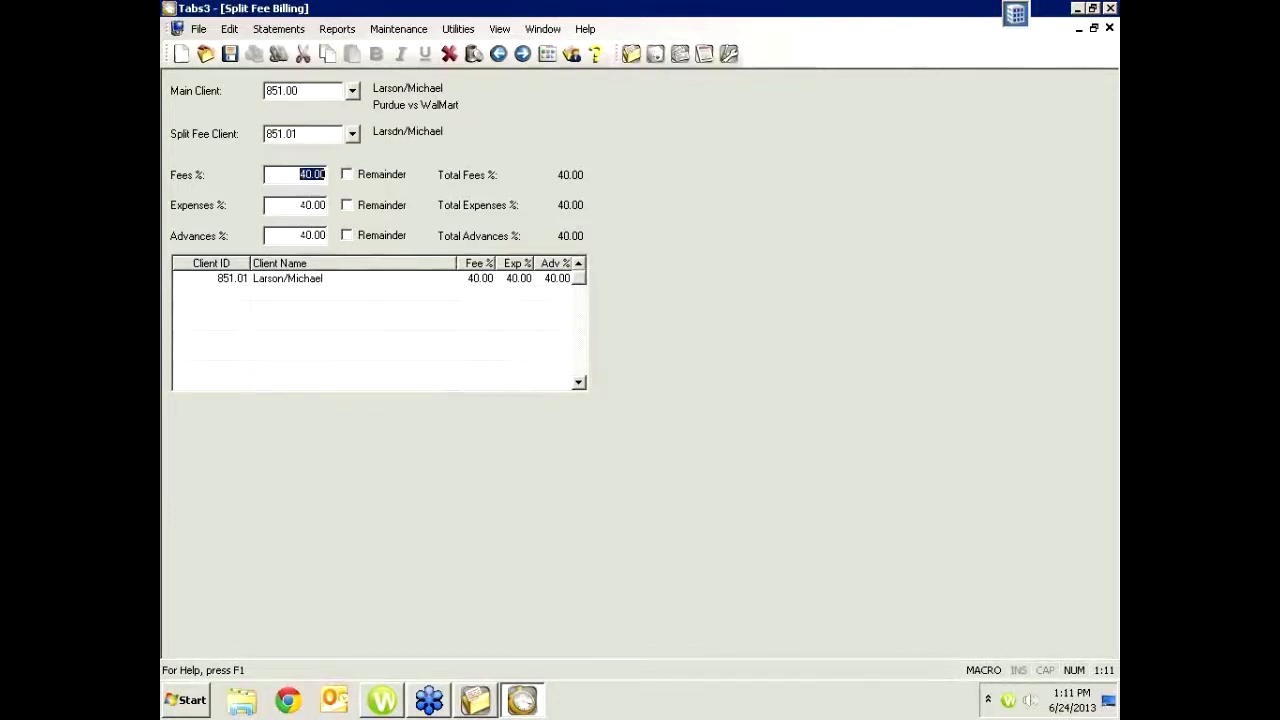
Add the .02 matter for Peterson Insurance Co. as split fee client, taking the remainder of fees, expenses and advances
key("shift+Tab")
type("851.03")
key("Tab")
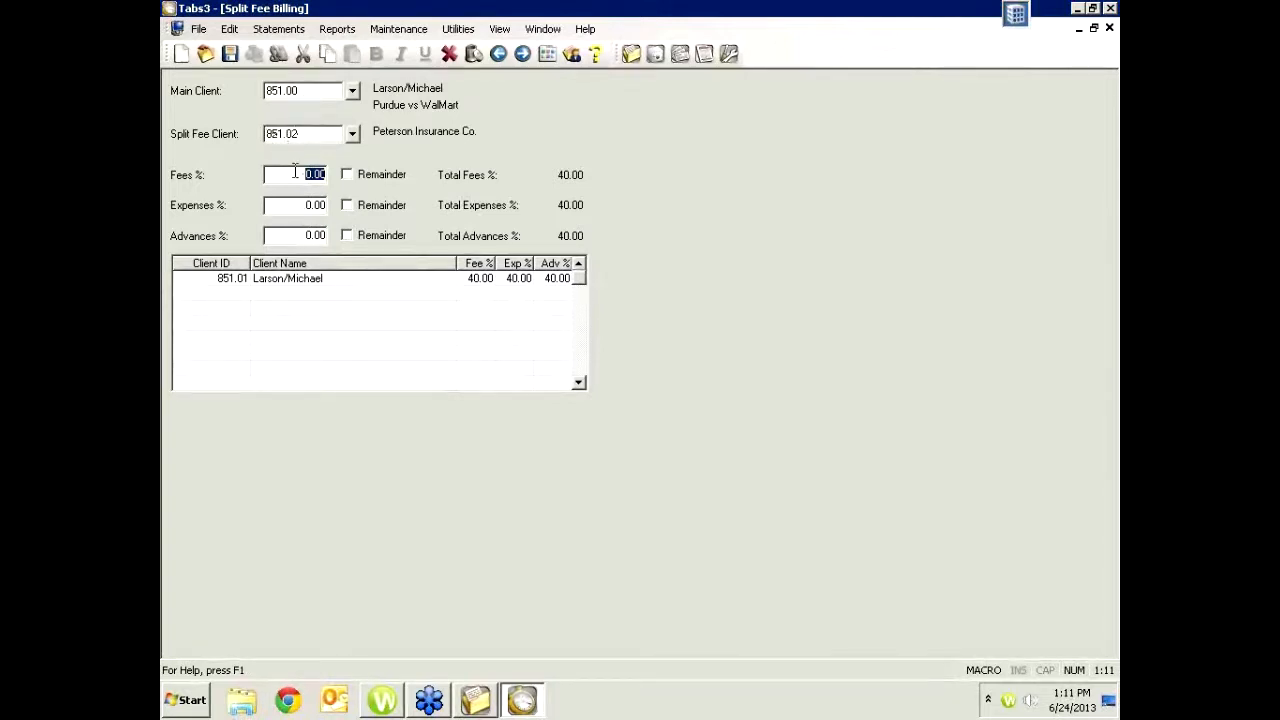
left_click(346, 175)
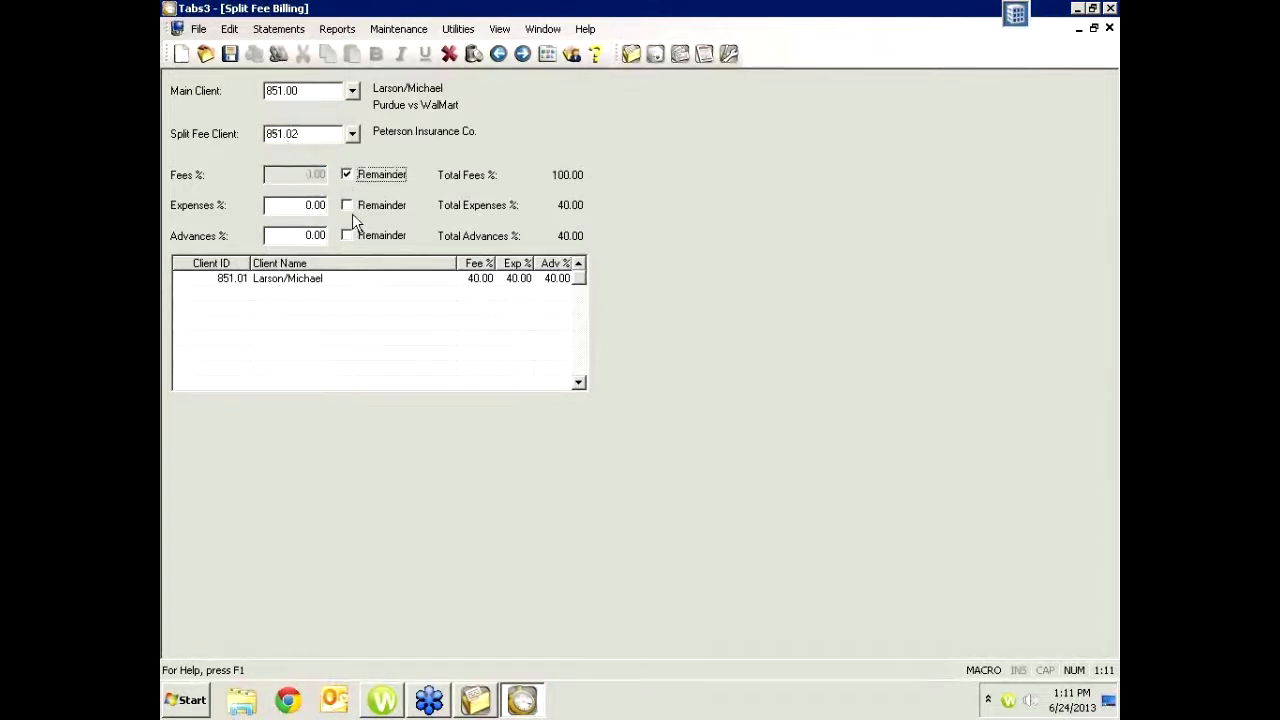
left_click(347, 206)
left_click(348, 238)
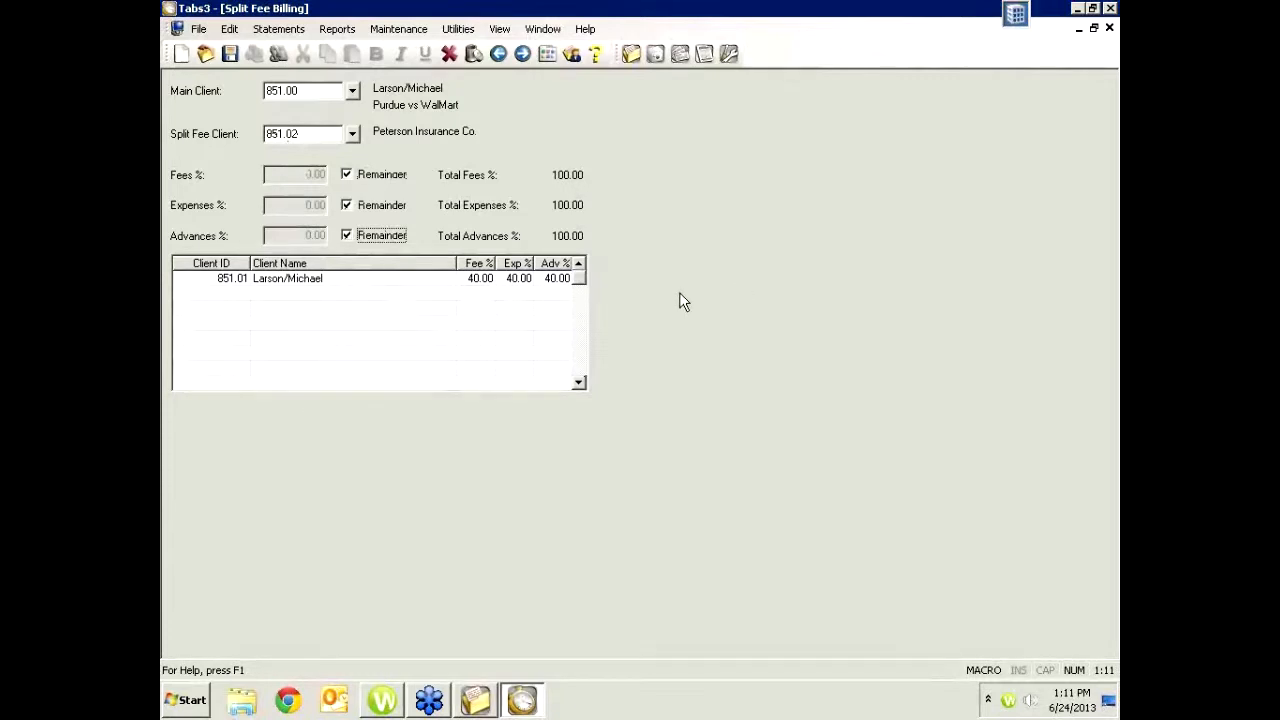
key("Return")
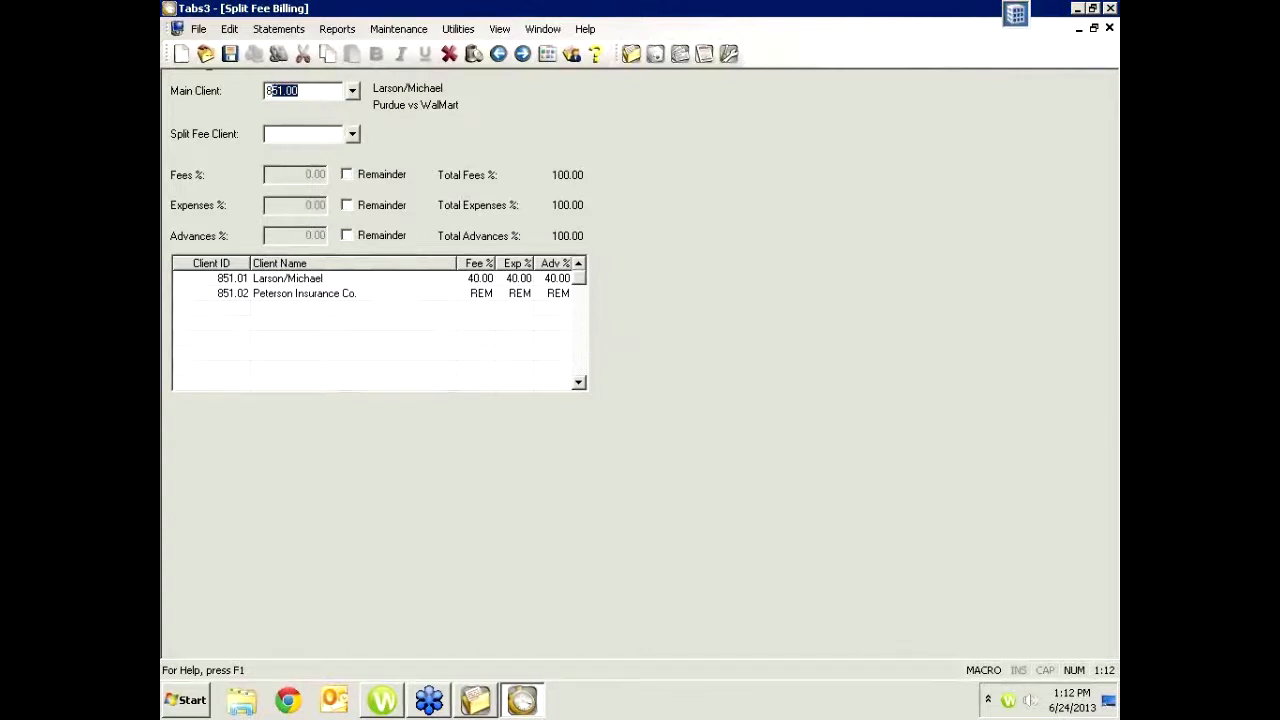
Close Split Fee Billing and open Adjust Split Fee Clients, declining the suggested backup
left_click(1109, 28)
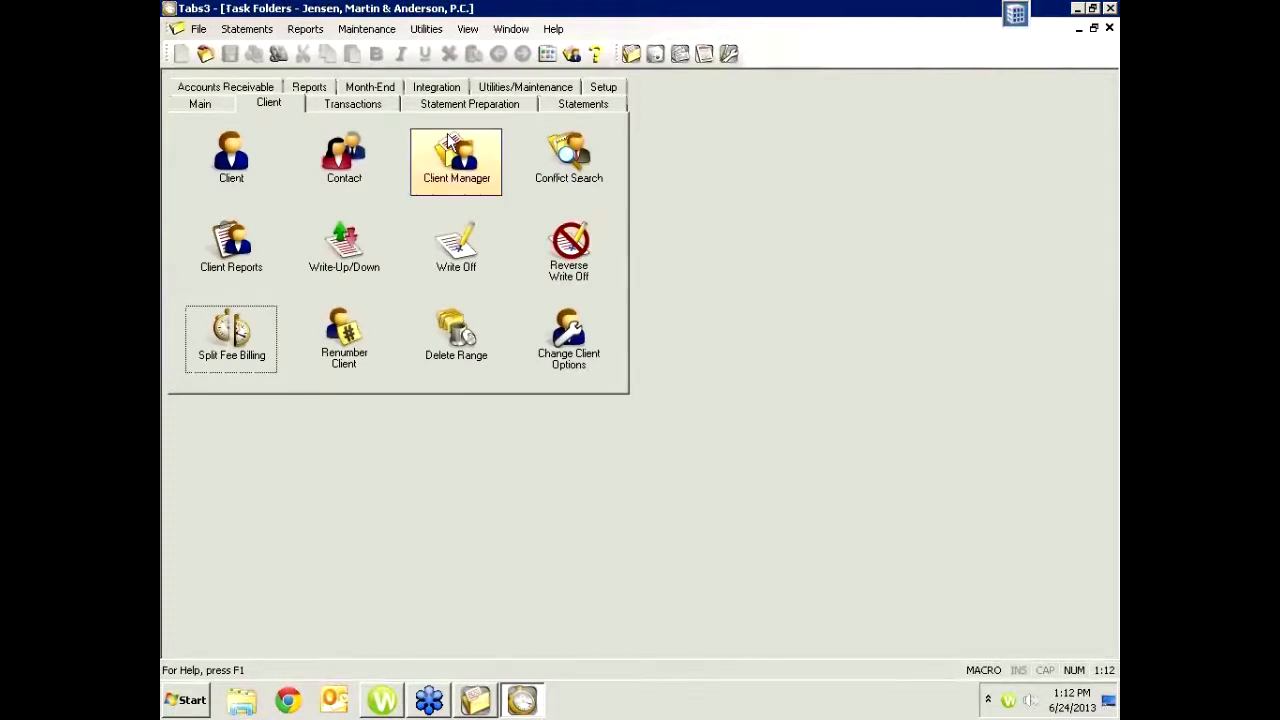
left_click(457, 105)
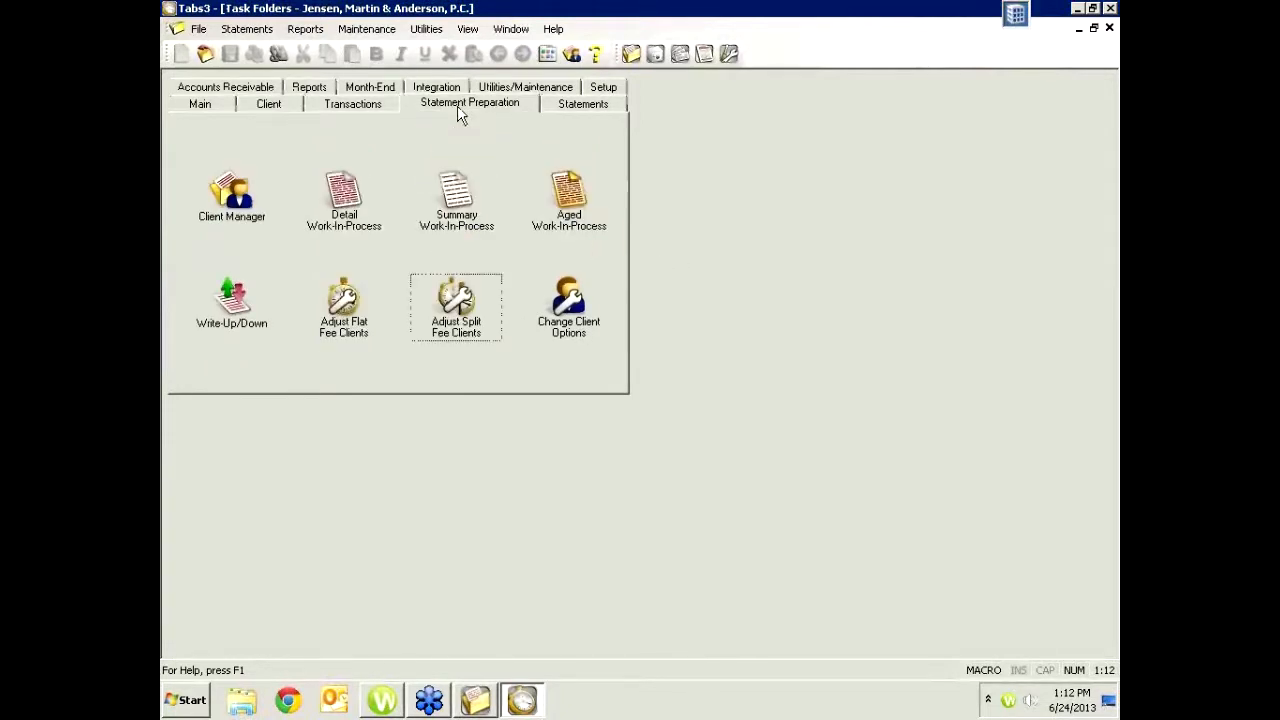
left_click(470, 310)
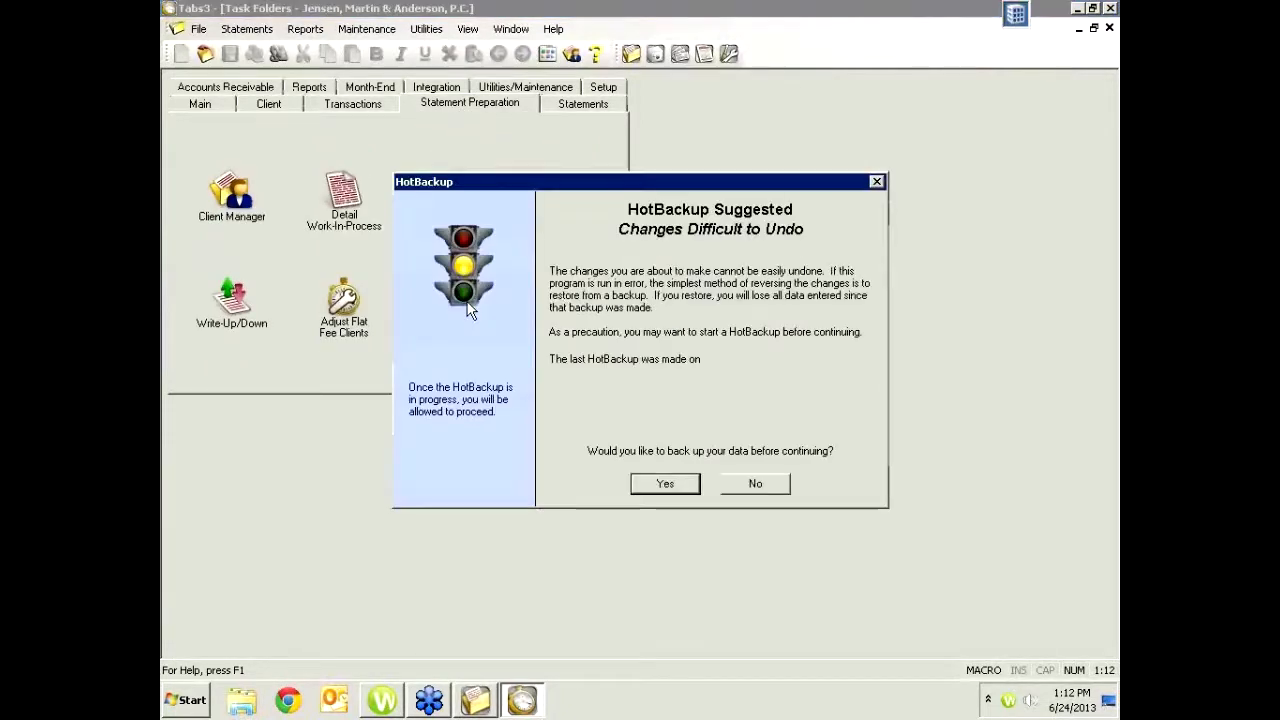
left_click(755, 484)
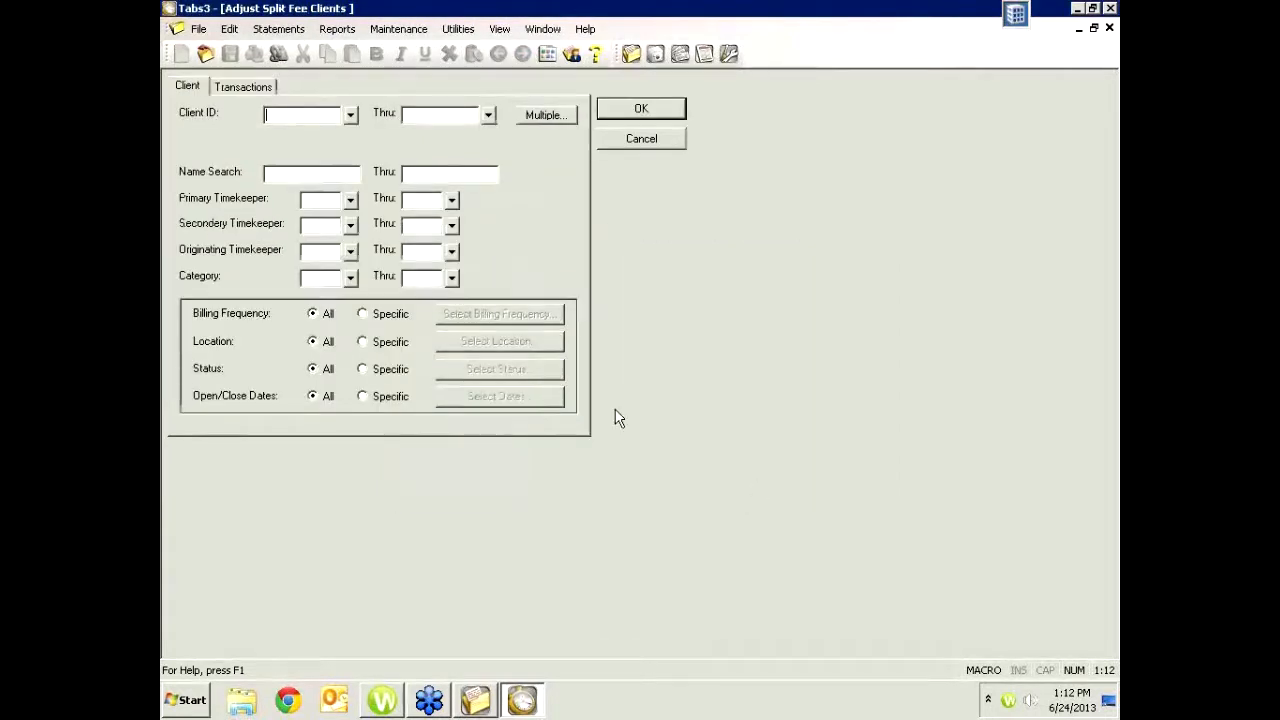
type("850")
key("Tab")
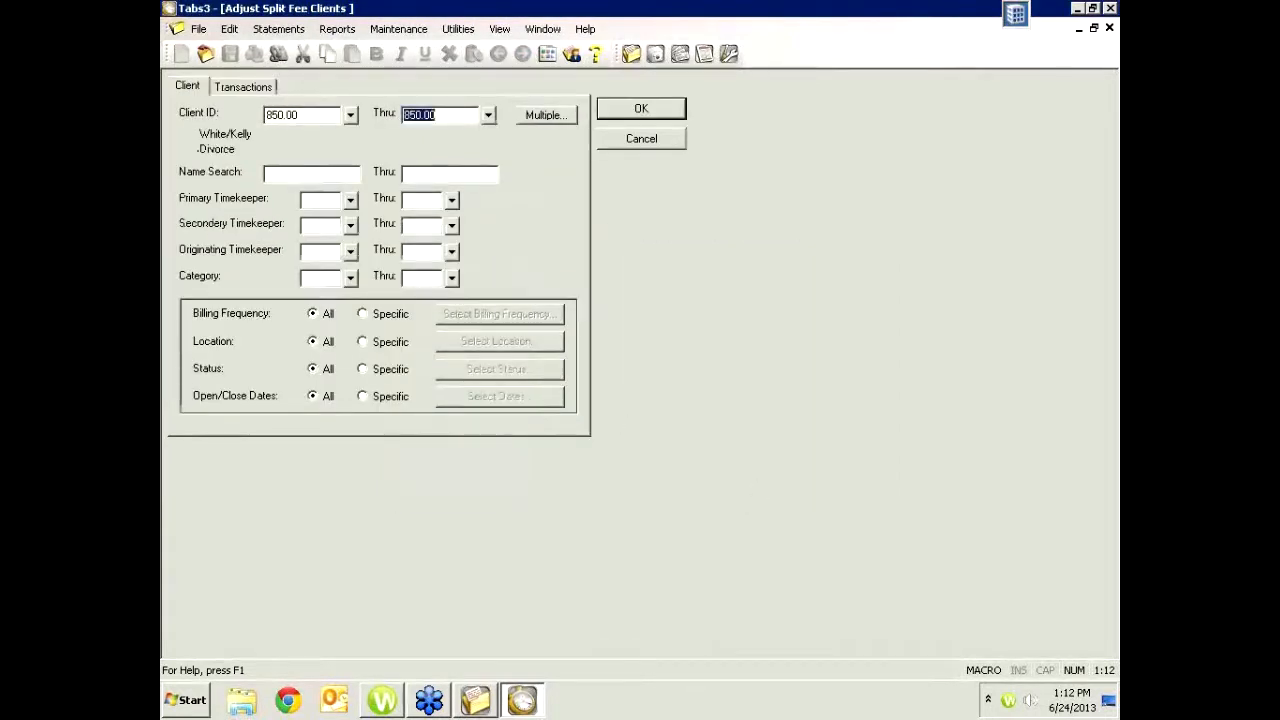
key("Tab")
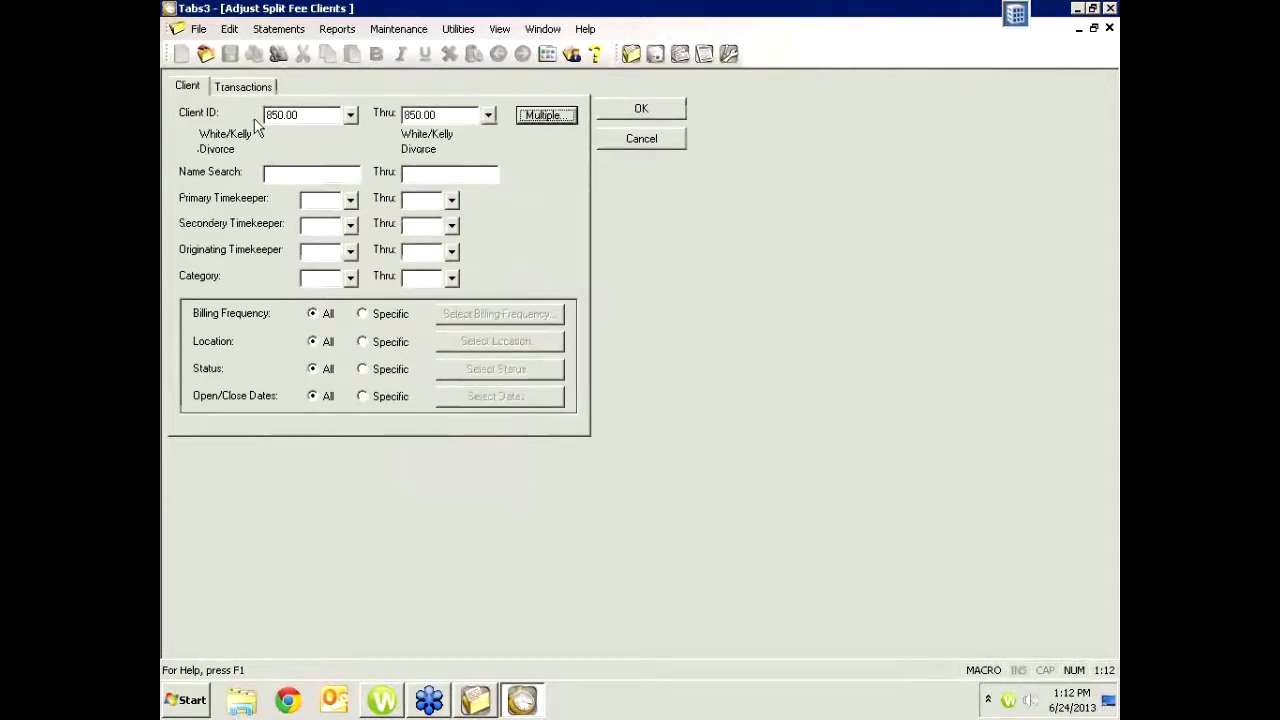
Limit the split fee adjustment to the main matter by setting both ends of the client range to its ID ending in .00
left_click(450, 116)
left_click_drag(298, 115, 167, 100)
type("851")
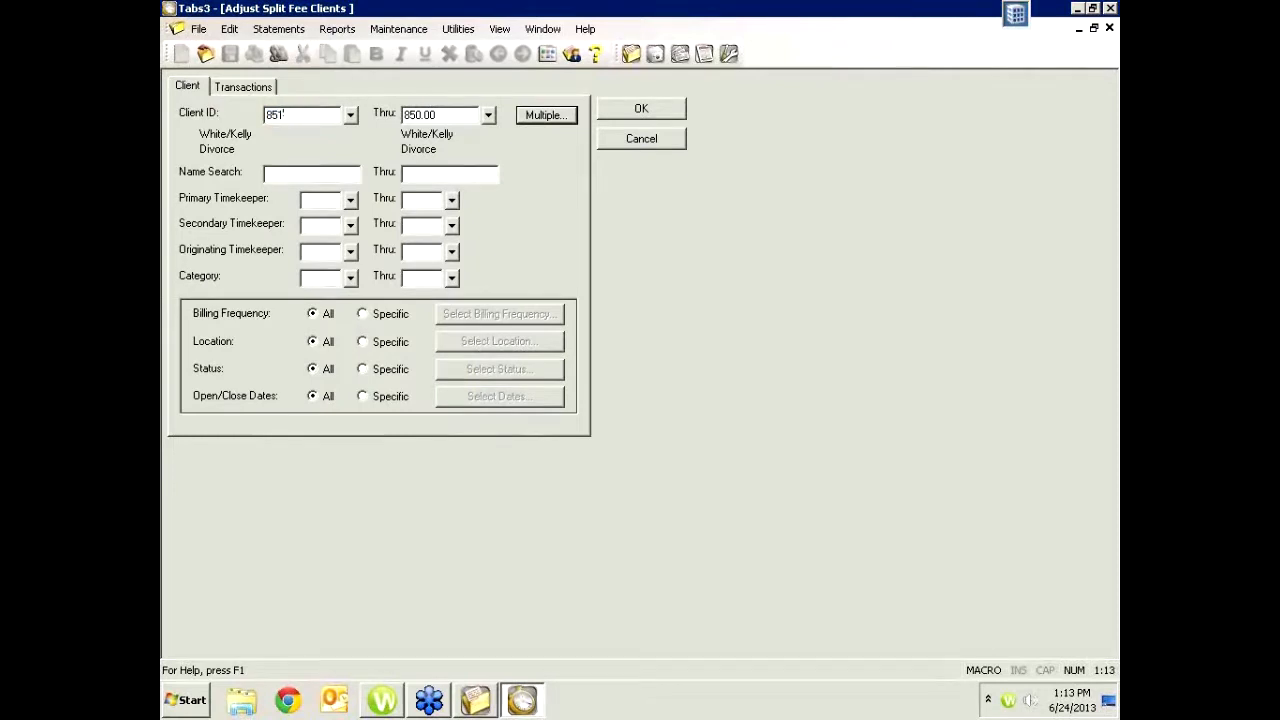
key("Tab")
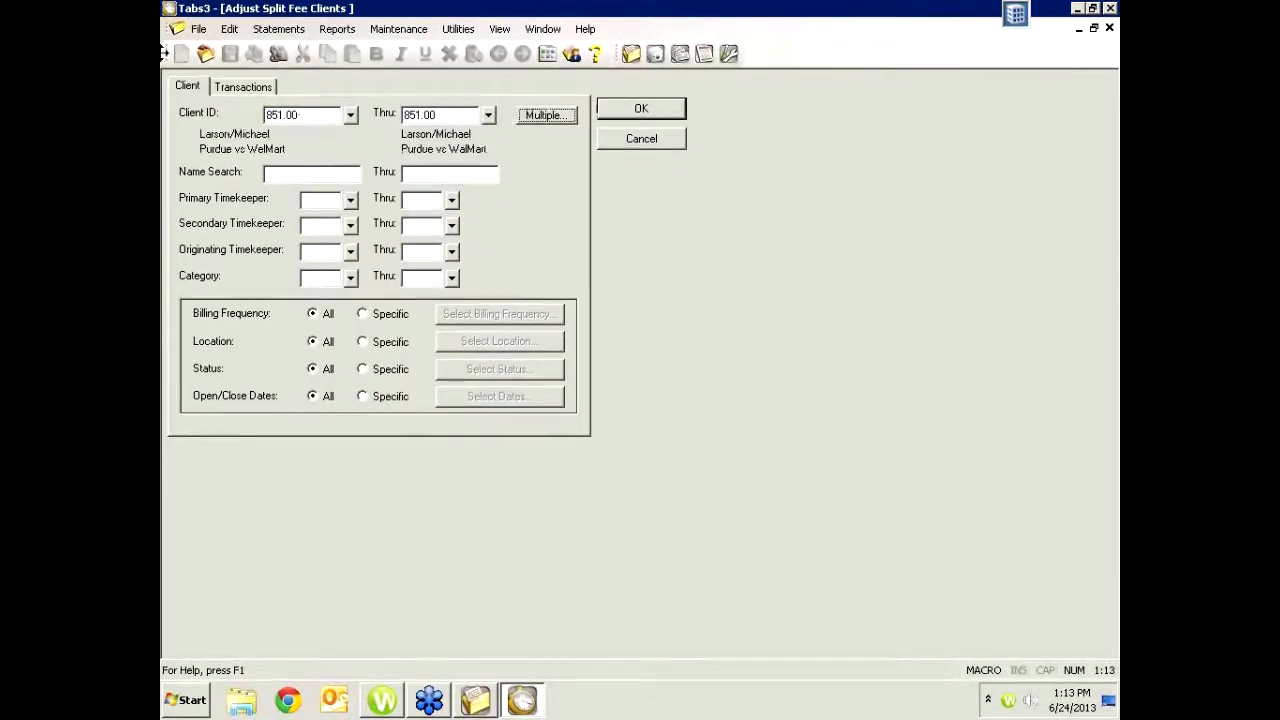
Run the split fee adjustment for fees, expenses and advances without date or timekeeper limits, and skip printing the verification list
left_click(240, 87)
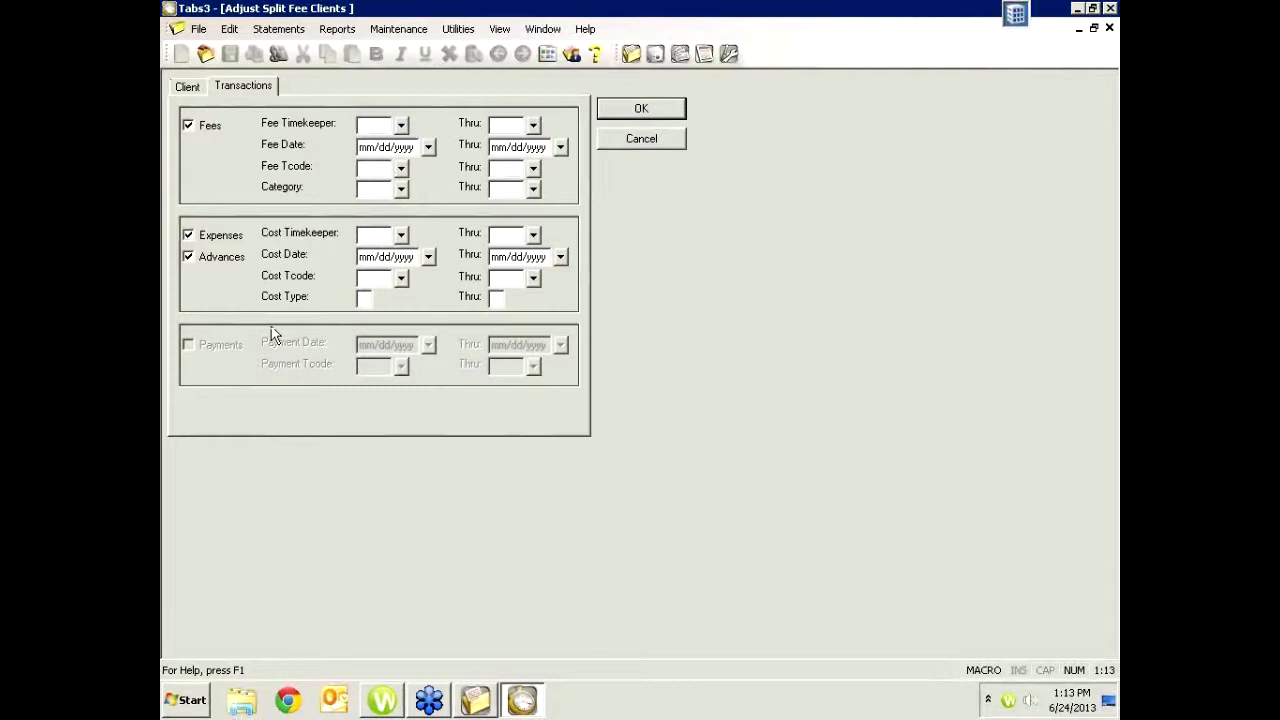
left_click(623, 110)
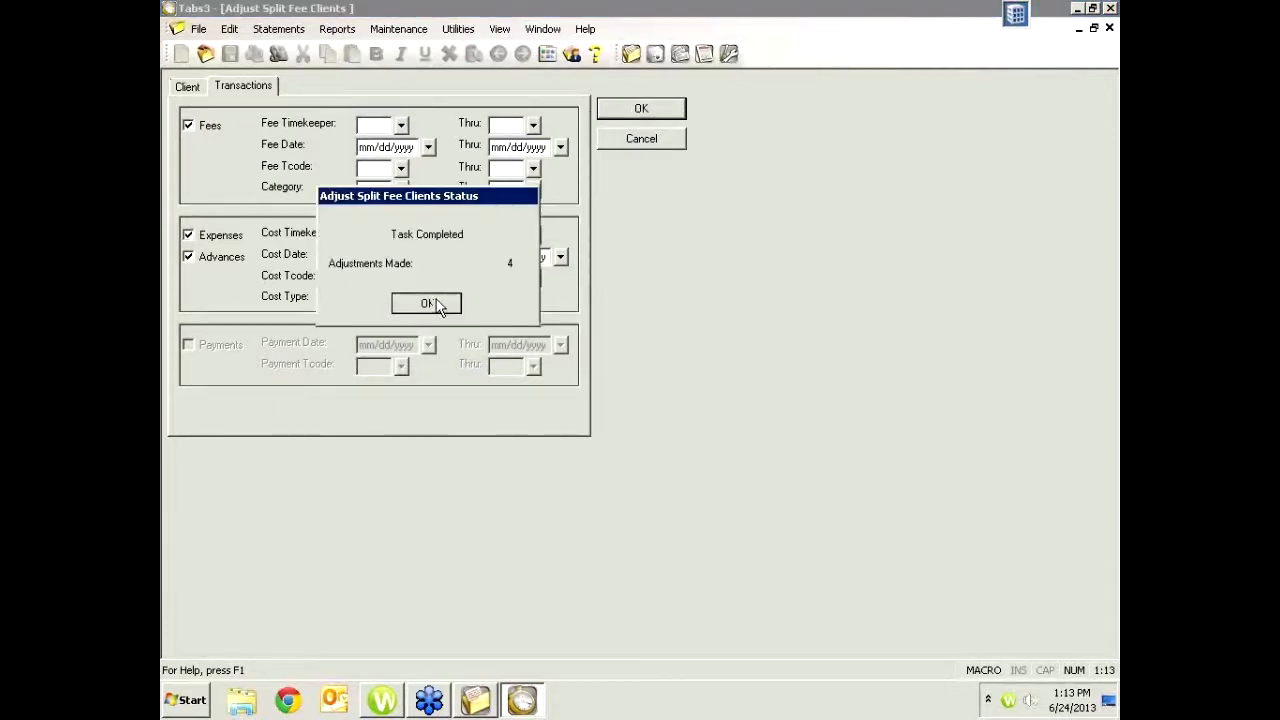
left_click(426, 302)
left_click(654, 144)
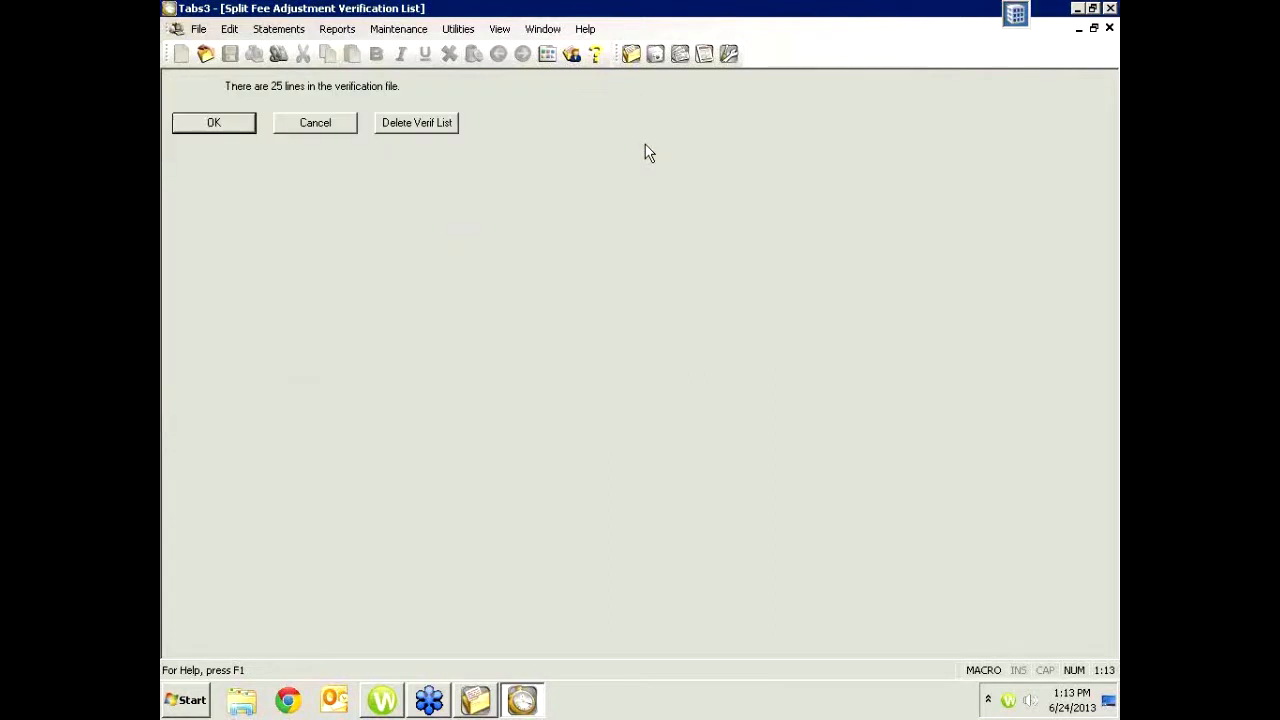
left_click(335, 130)
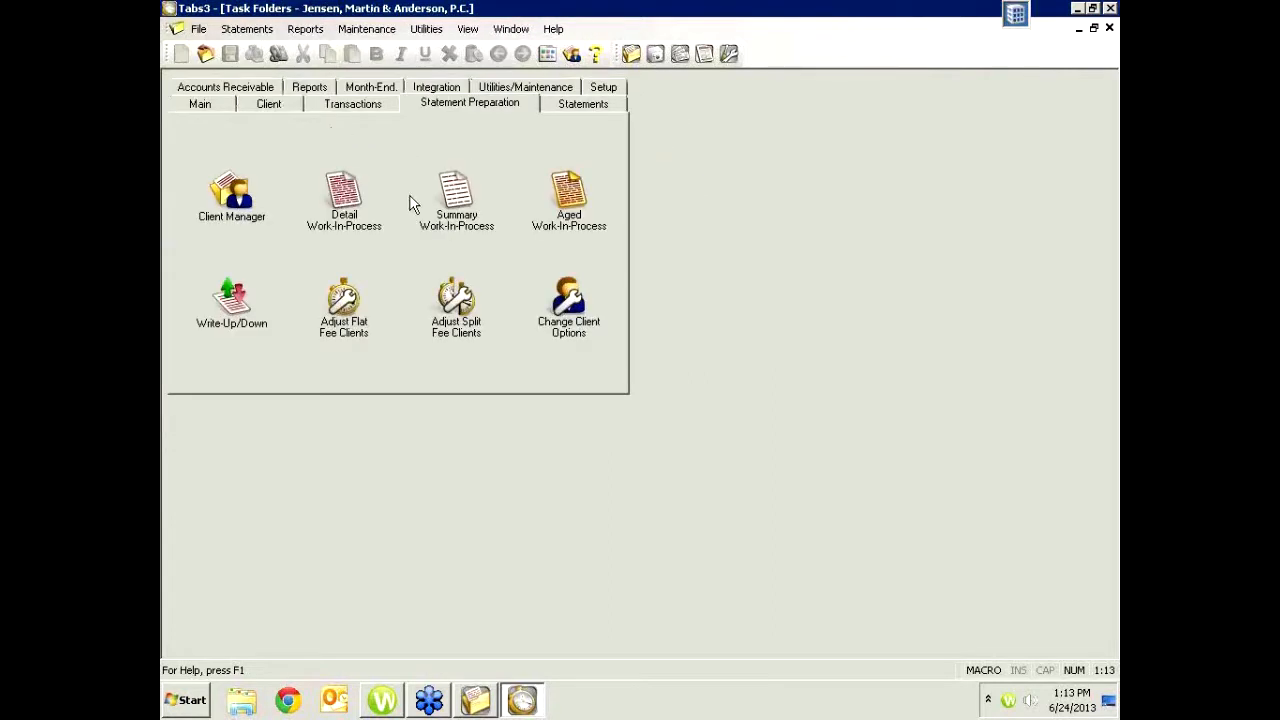
Open Client Manager and check the work-in-process fees on the main .00 matter
left_click(240, 212)
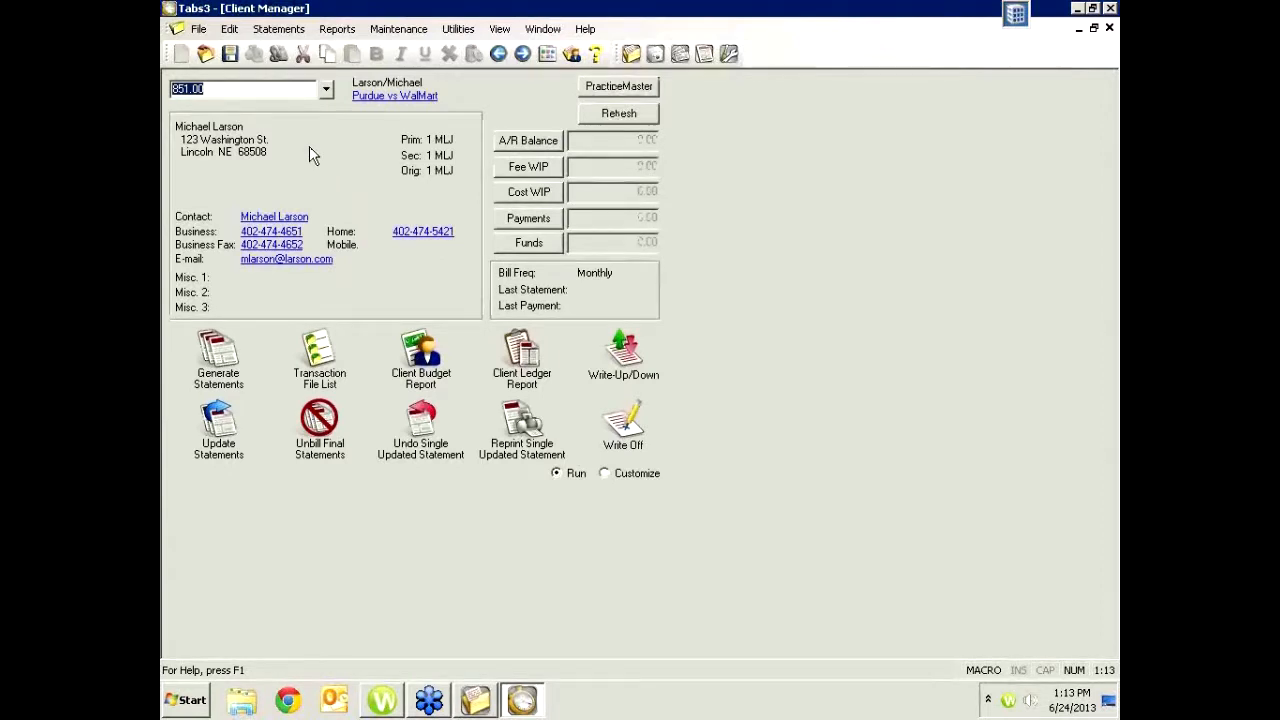
key("Tab")
left_click(533, 168)
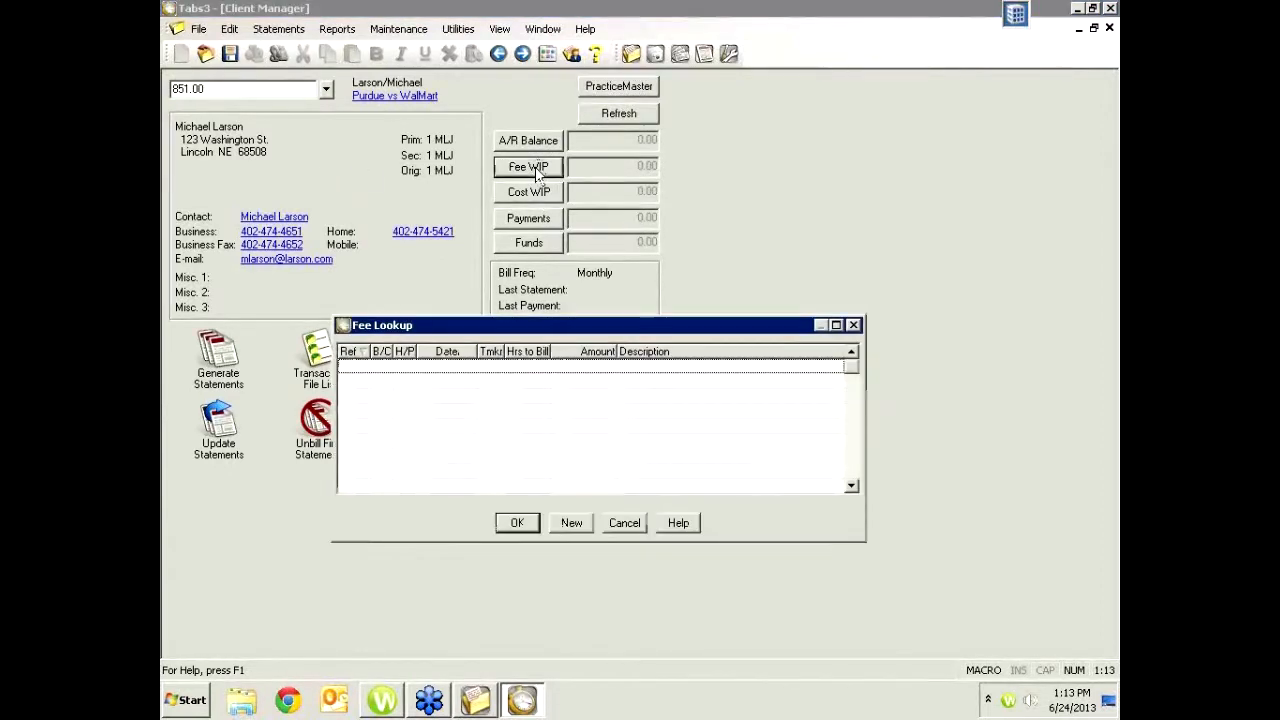
left_click(624, 523)
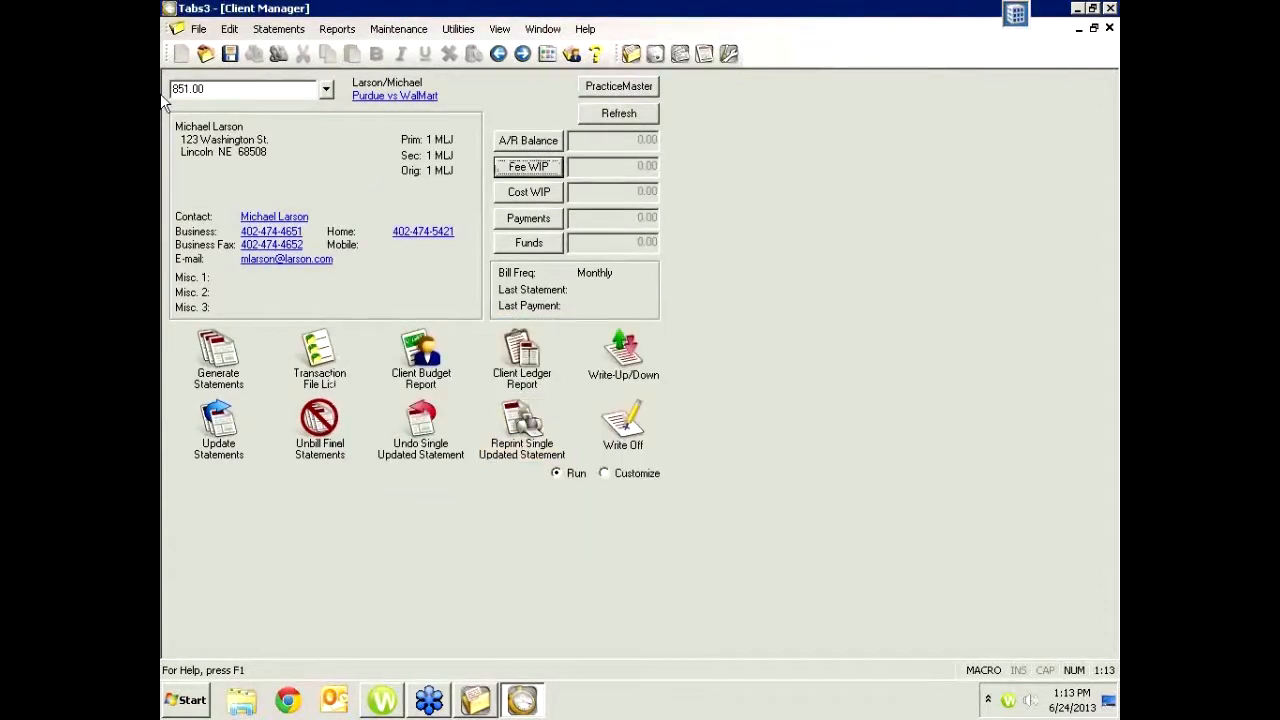
Switch Client Manager to the .01 matter and check its work-in-process fee entries
key("BackSpace")
type("1")
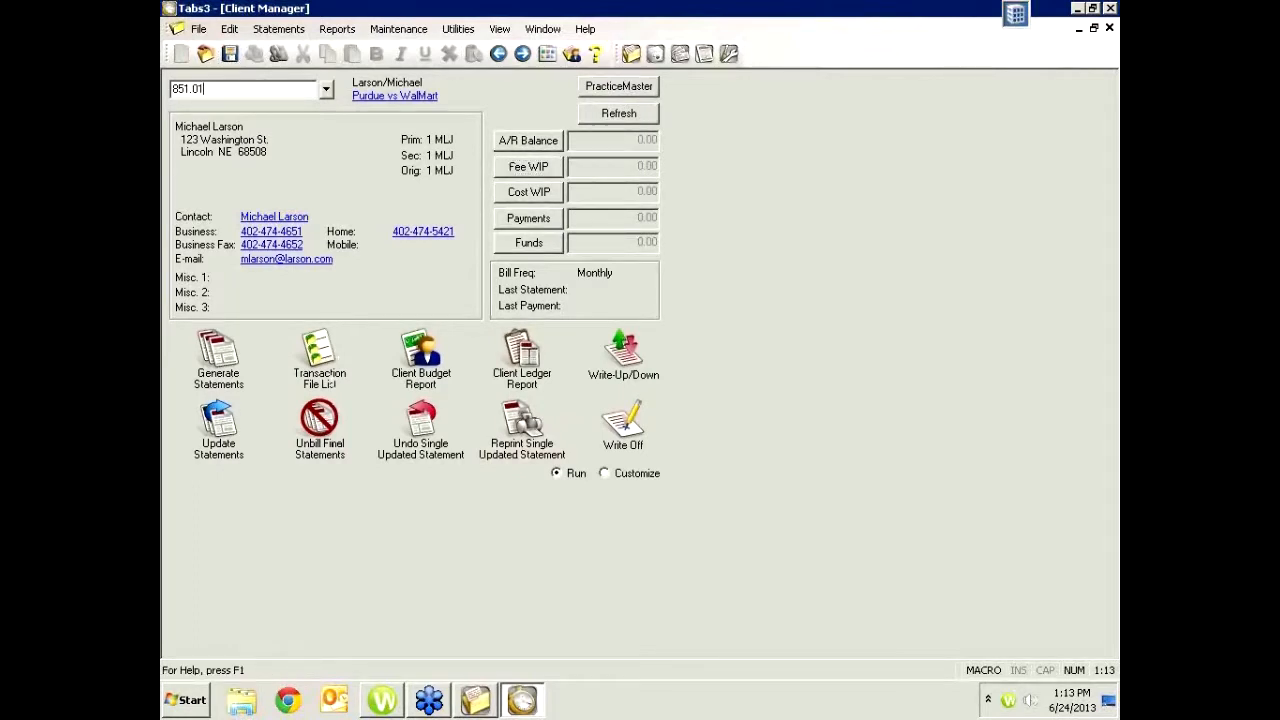
key("Tab")
left_click(546, 170)
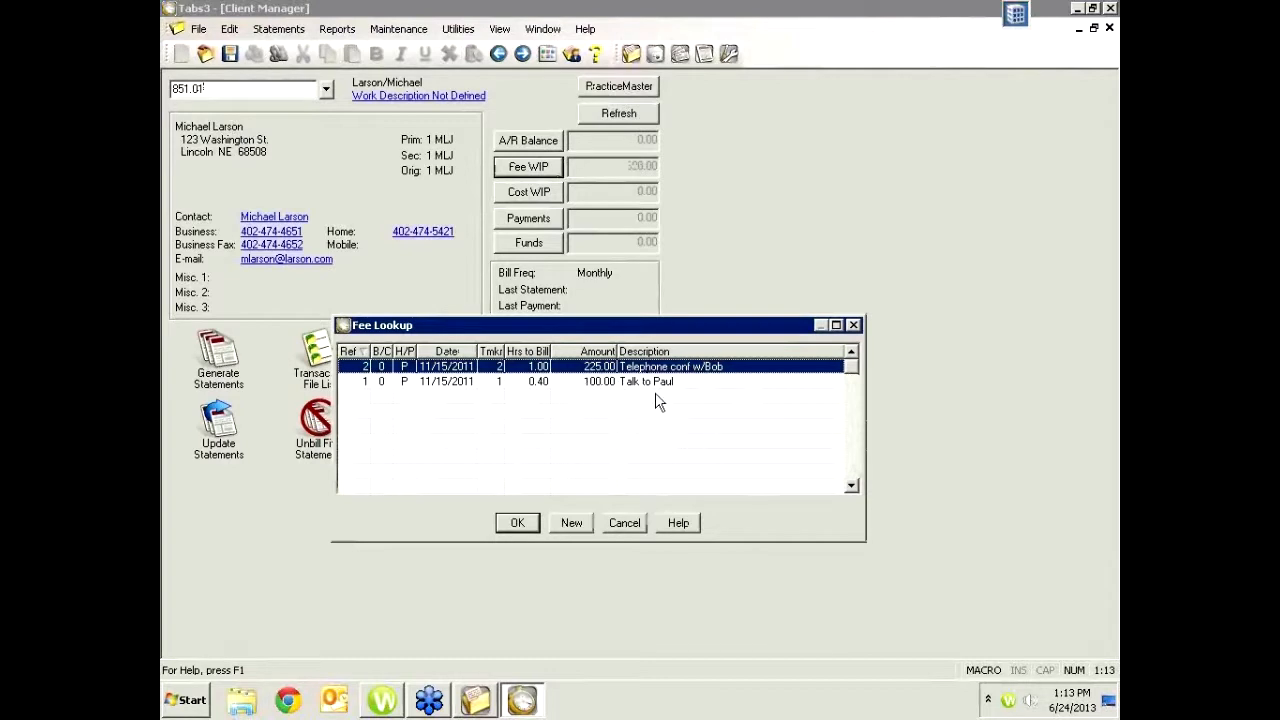
left_click(625, 521)
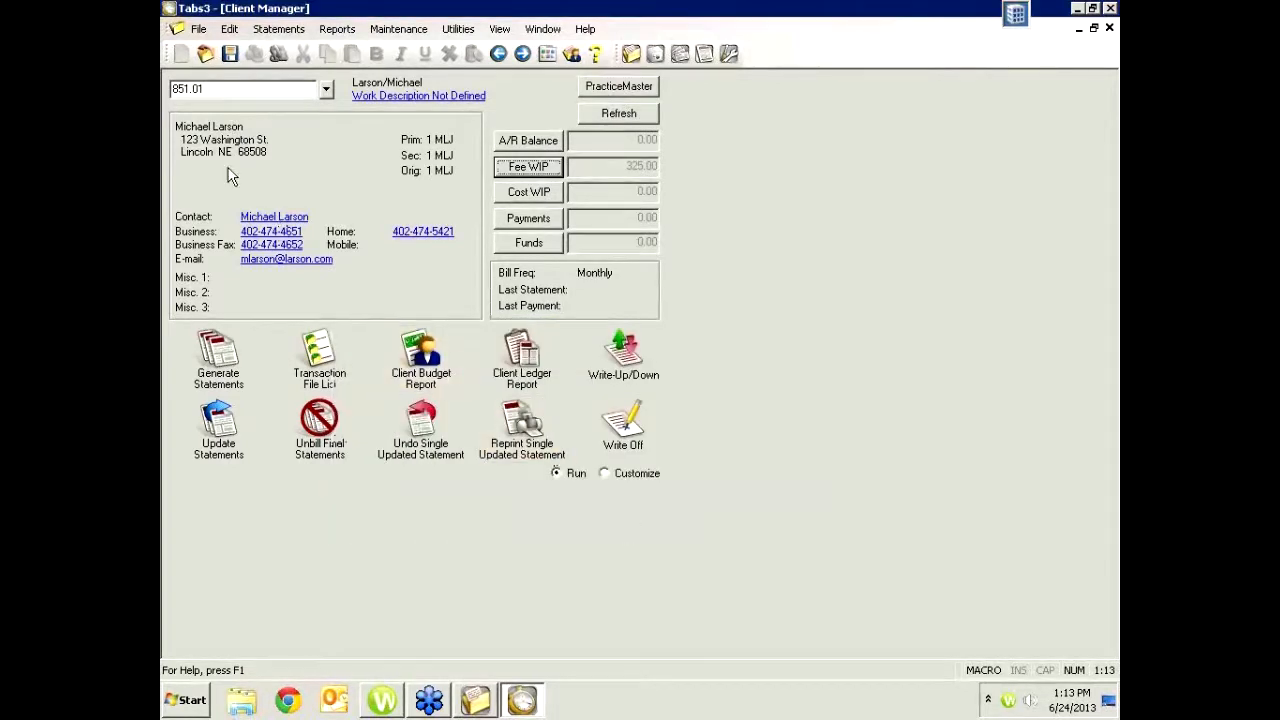
Check the work-in-process fee entries of the .02 matter for Peterson Insurance Co. and close Client Manager
left_click(225, 90)
key("BackSpace")
type("2")
left_click(528, 168)
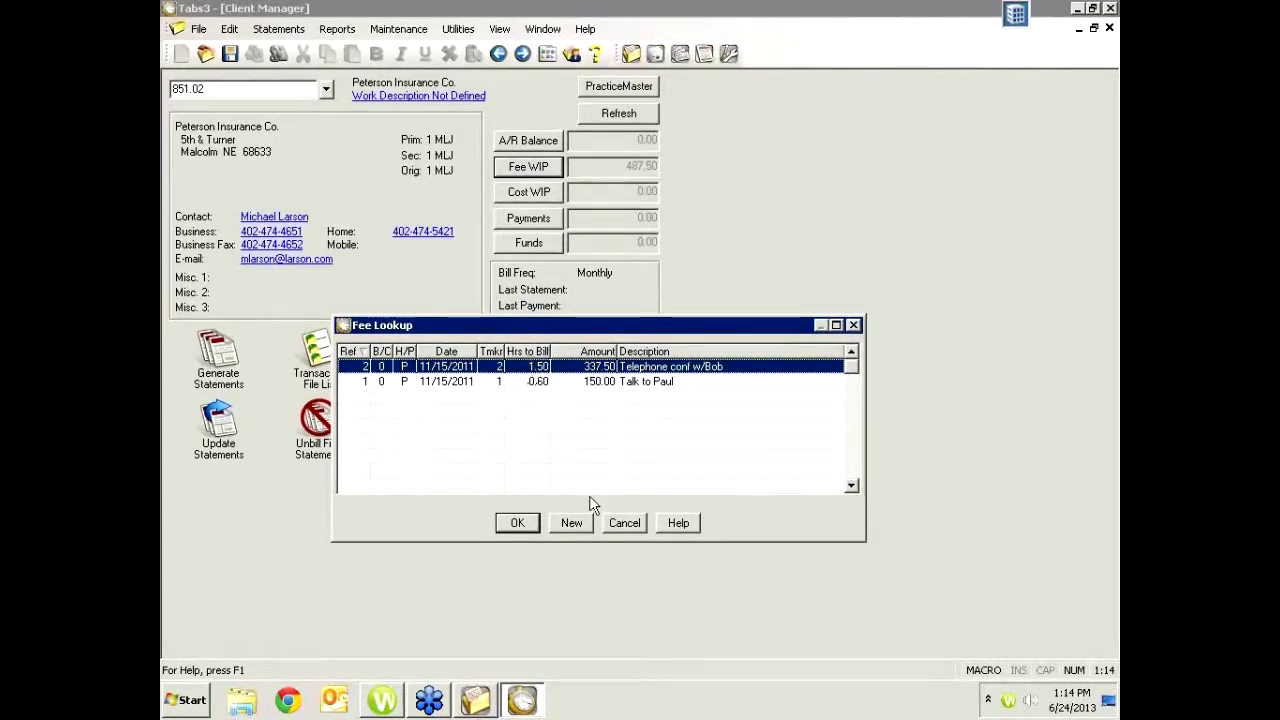
left_click(614, 522)
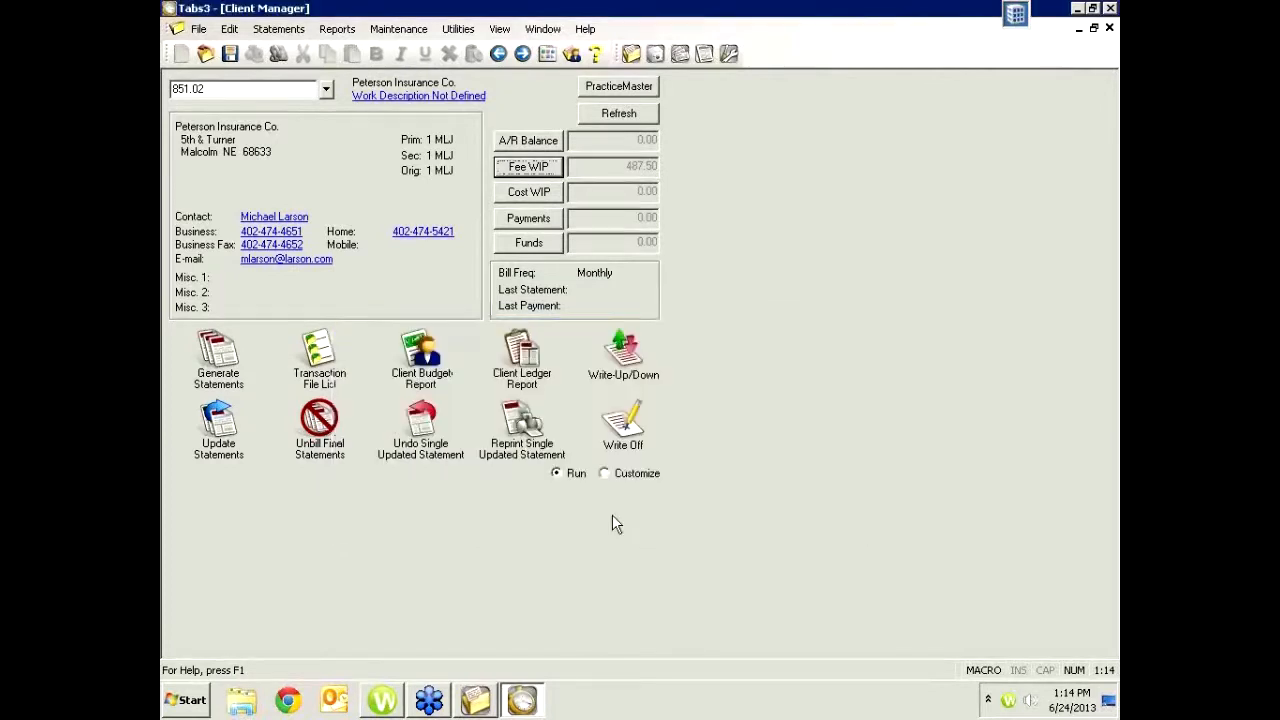
left_click(1109, 28)
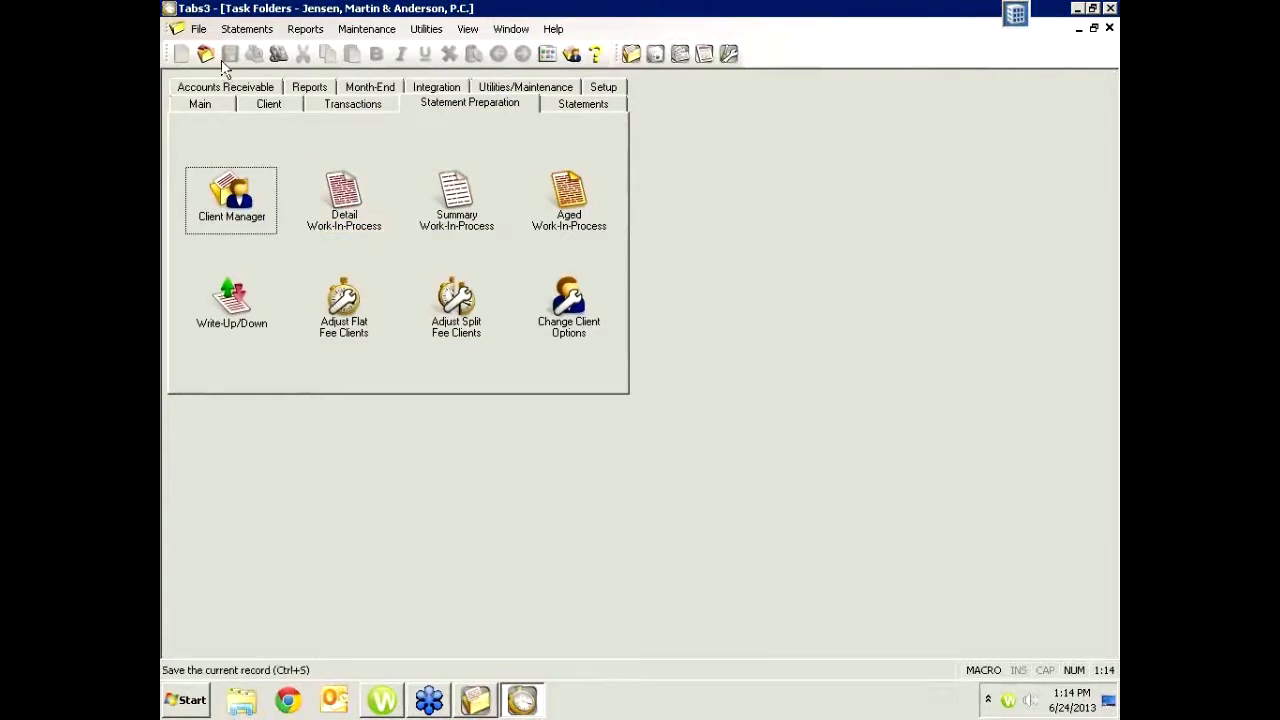
left_click(266, 106)
left_click(229, 337)
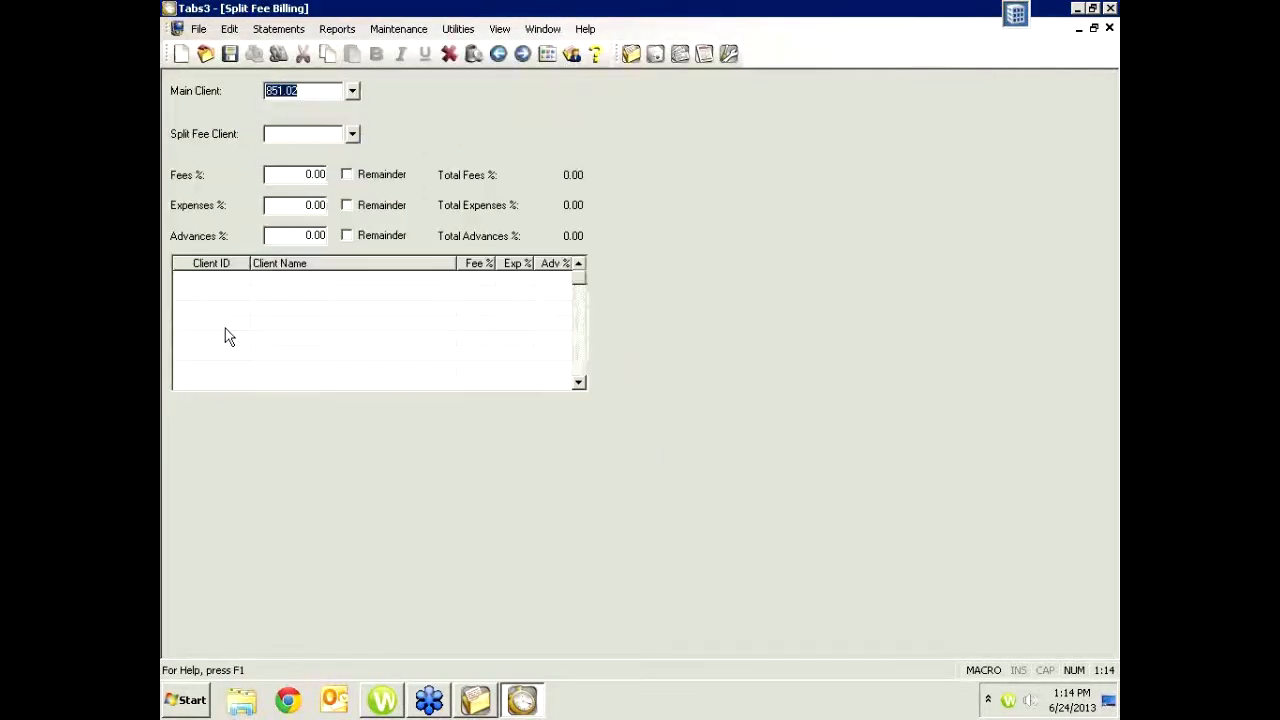
left_click(327, 175)
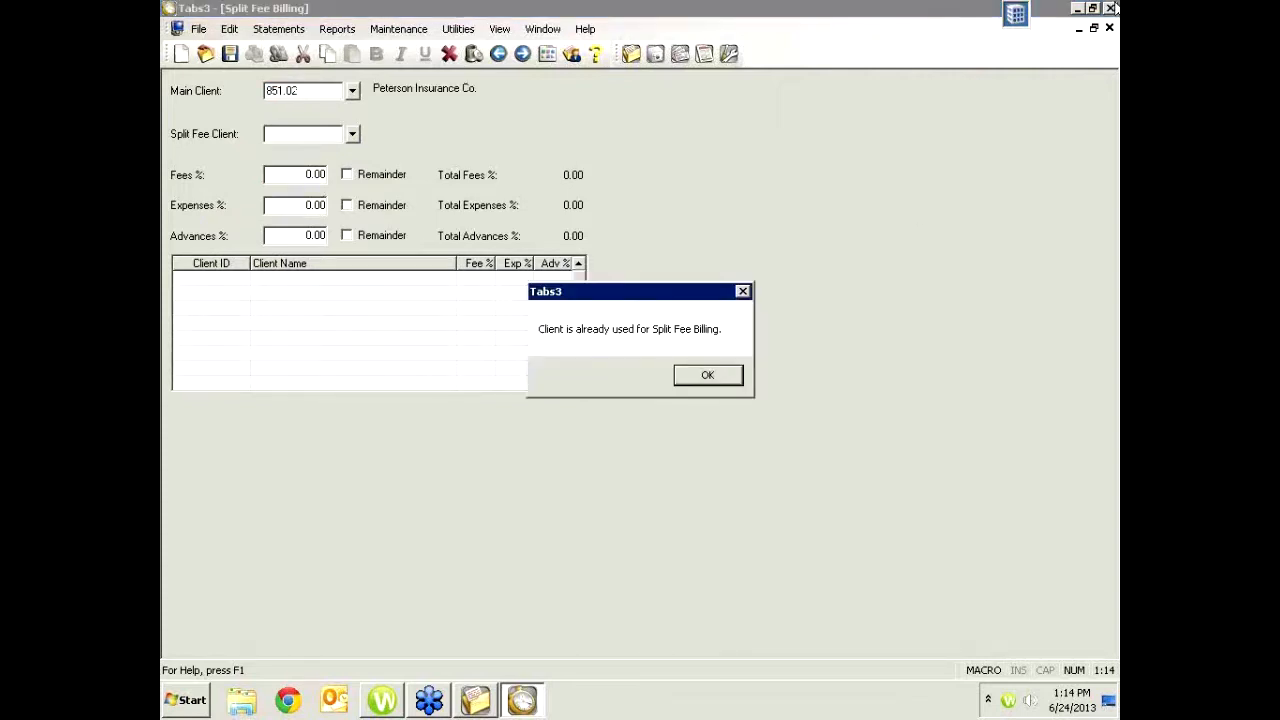
left_click(712, 384)
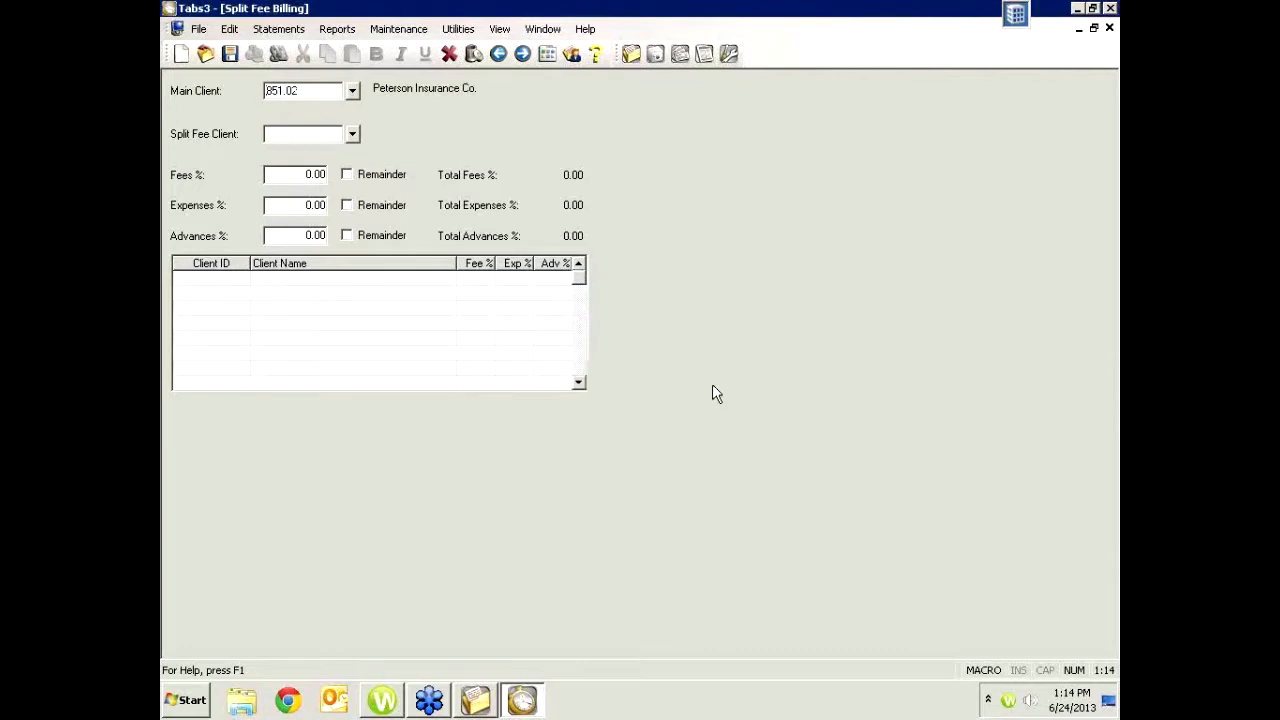
left_click(1110, 29)
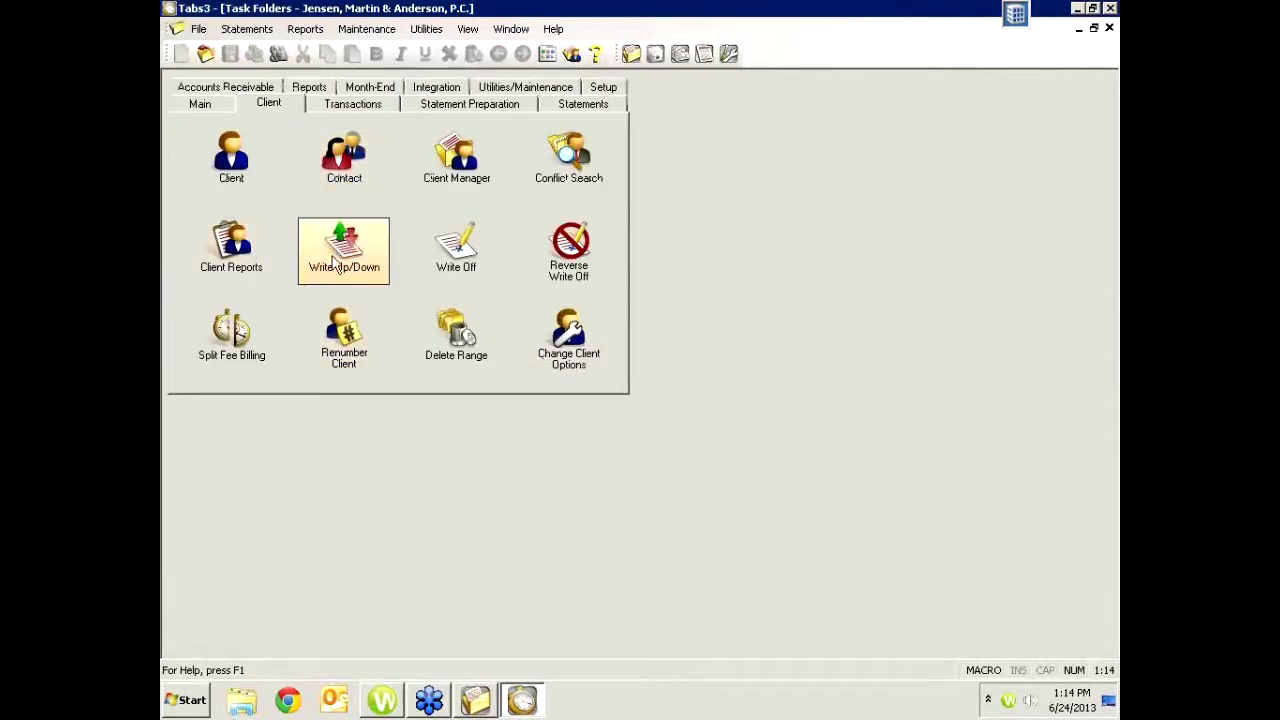
Generate a draft statement from Client Manager for the .02 matter of Peterson Insurance Co
left_click(456, 160)
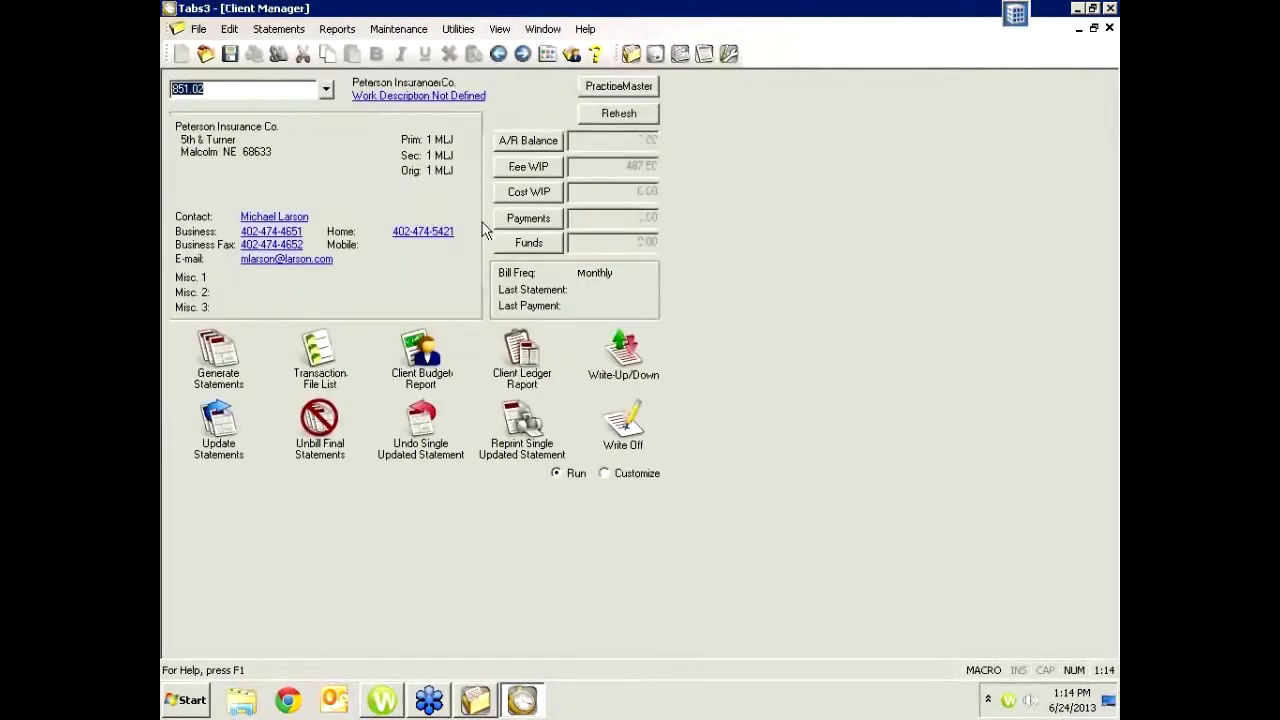
left_click(247, 364)
left_click(674, 430)
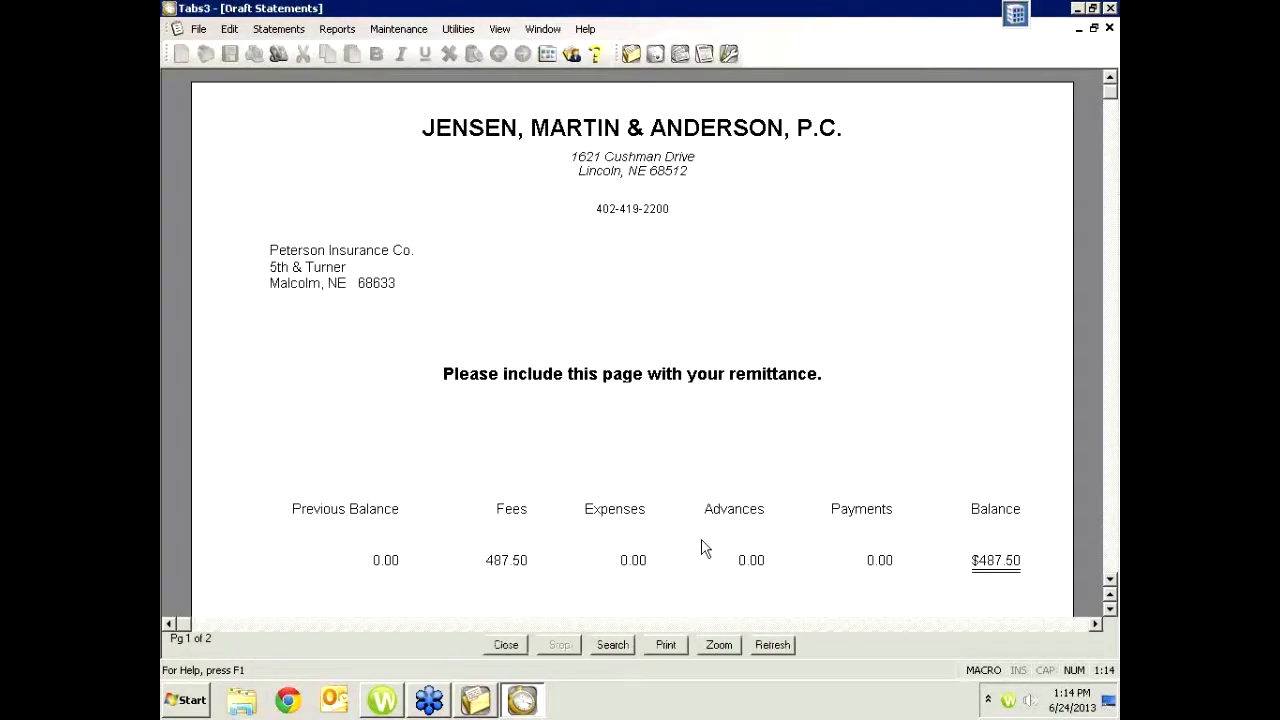
Examine the draft statement's summary, fee entries, rates, hours and timekeeper recap, and close the preview and Client Manager
scroll(704, 546, "down", 1)
scroll(704, 546, "down", 7)
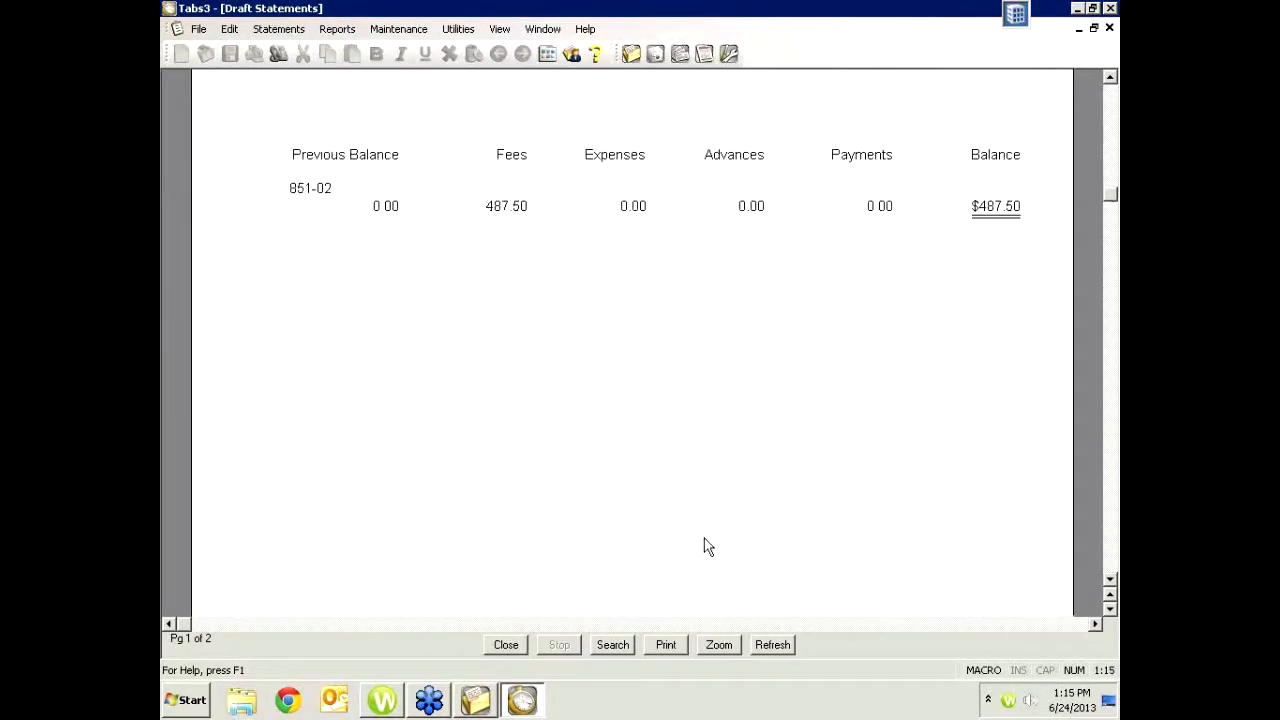
scroll(704, 546, "down", 6)
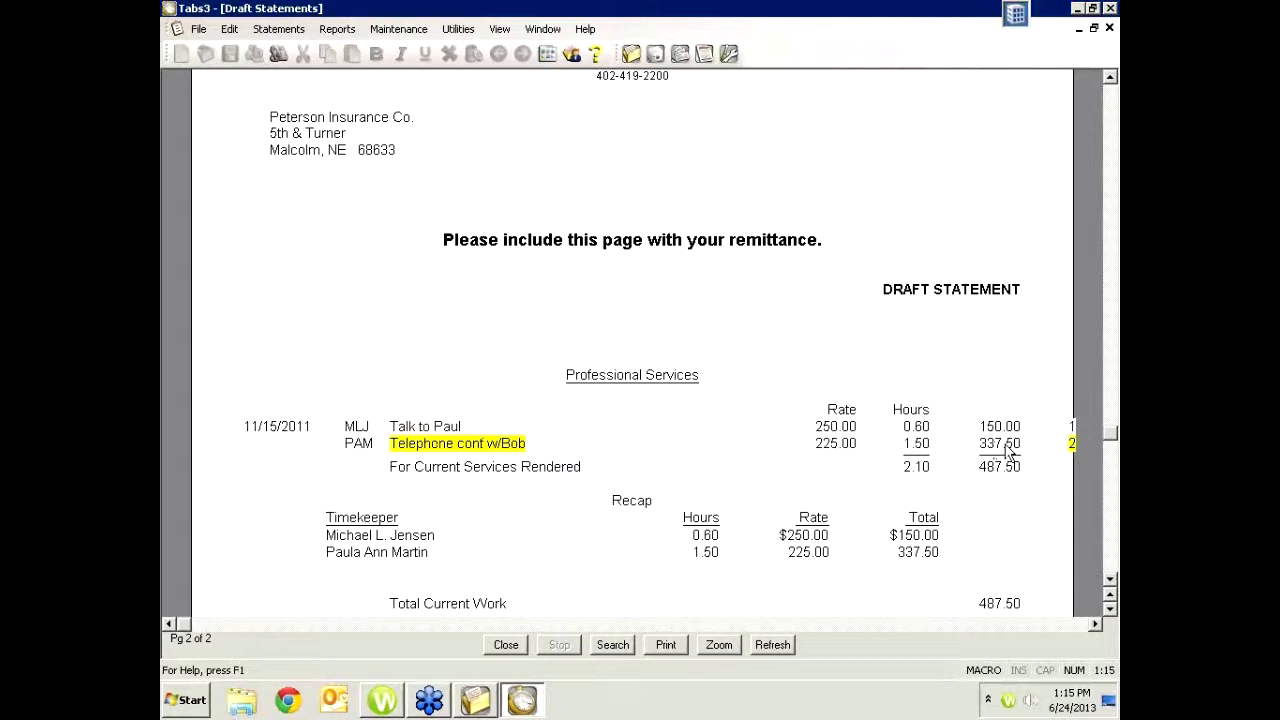
left_click(877, 425)
left_click(830, 440)
left_click(842, 425)
left_click(853, 440)
scroll(846, 487, "down", 2)
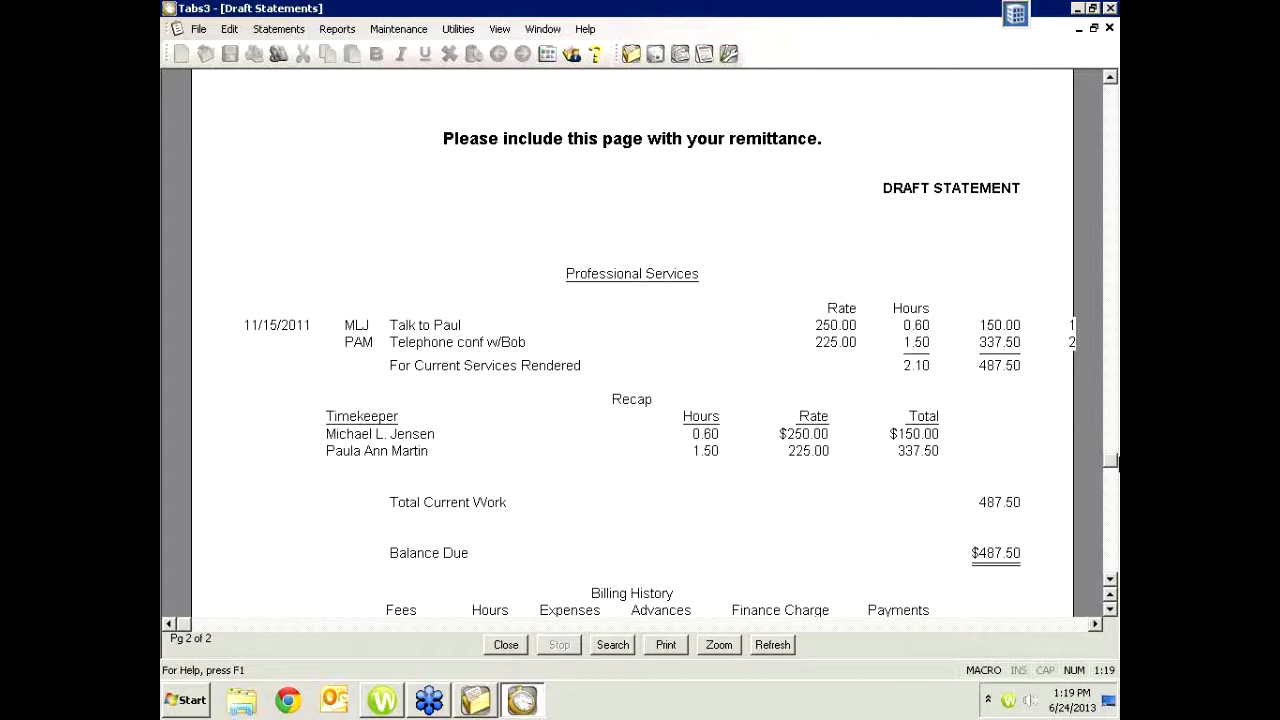
left_click(1107, 262)
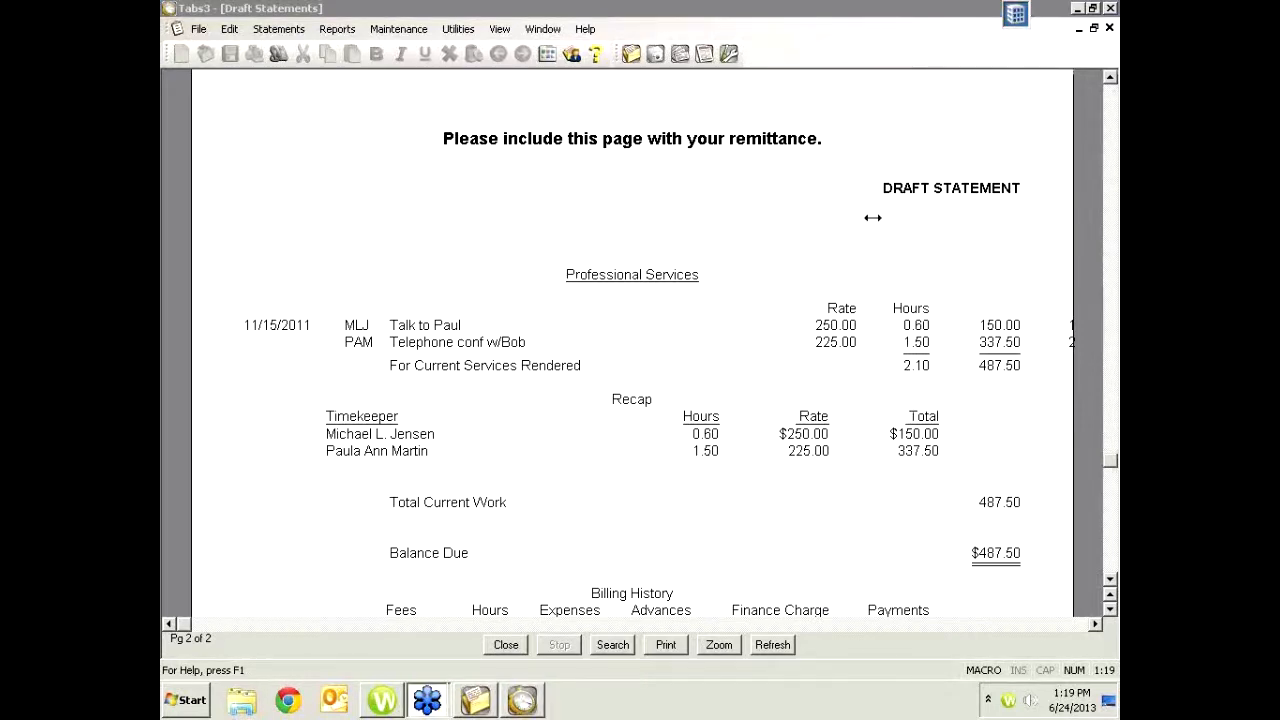
left_click(799, 403)
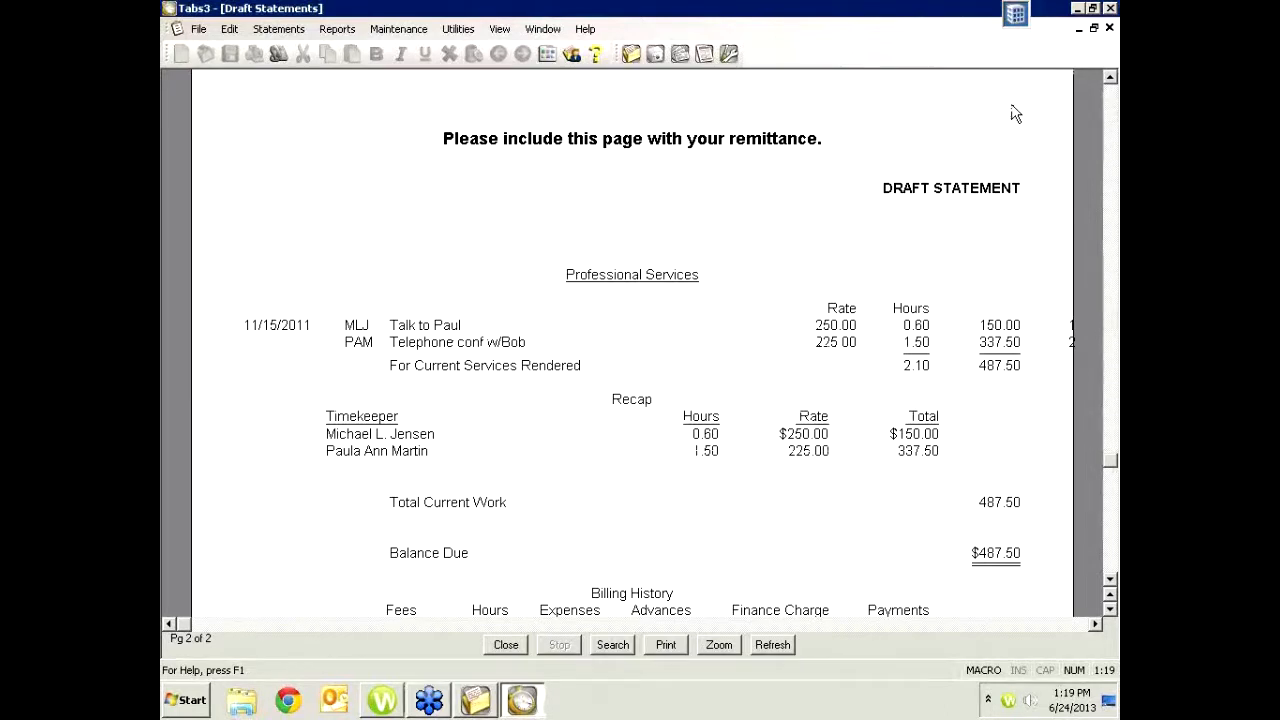
left_click(1109, 28)
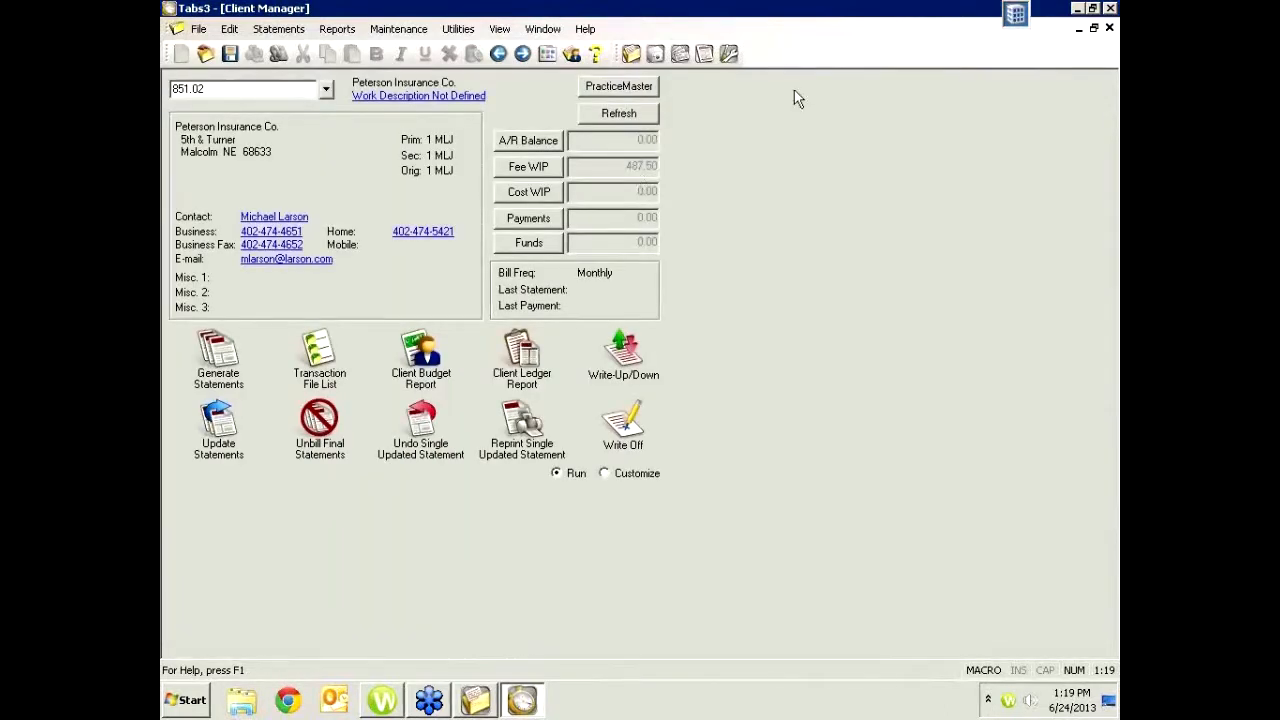
left_click(1109, 28)
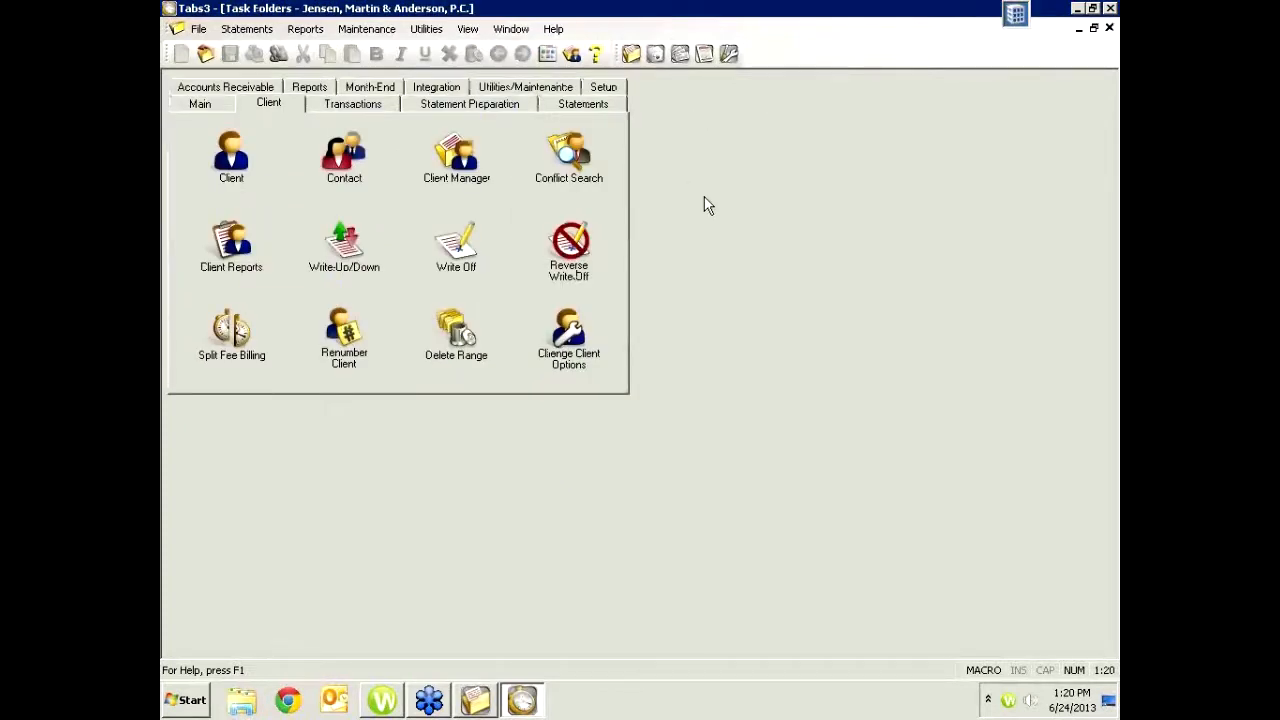
Open the Timekeeper setup and try to access Hourly Rate 1 and New Rate 1 with no timekeeper loaded
left_click(606, 89)
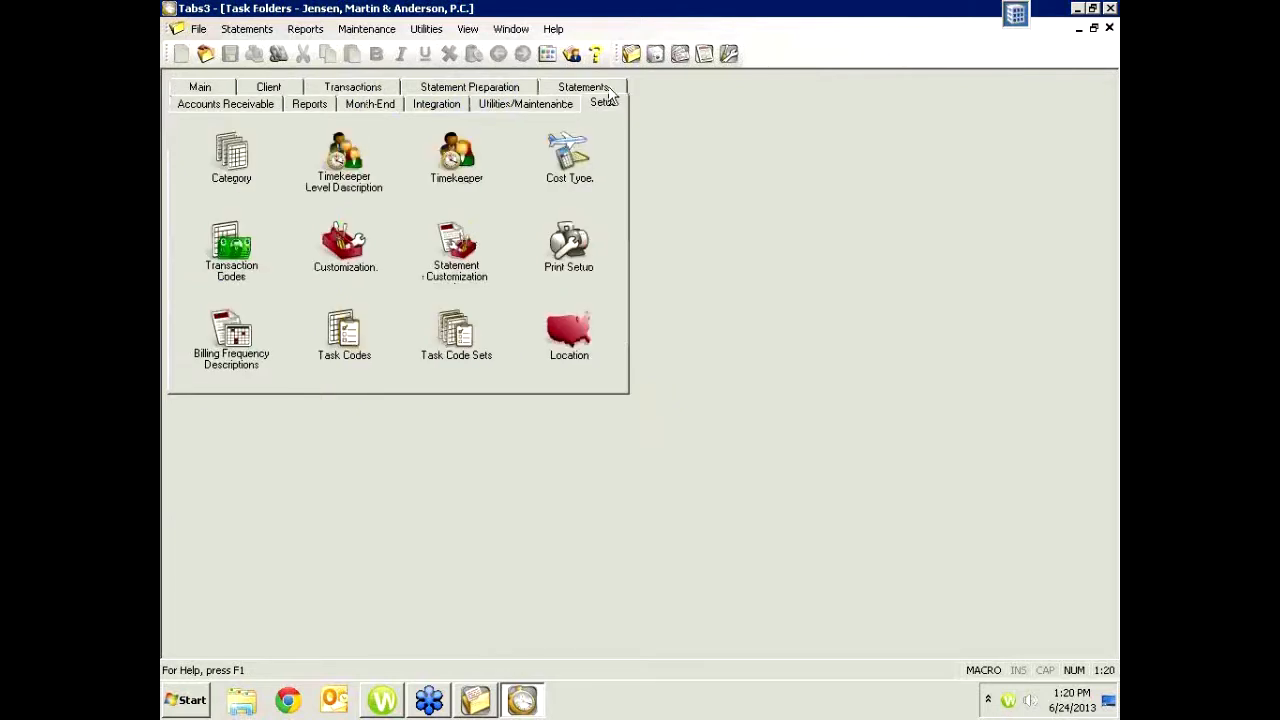
left_click(449, 148)
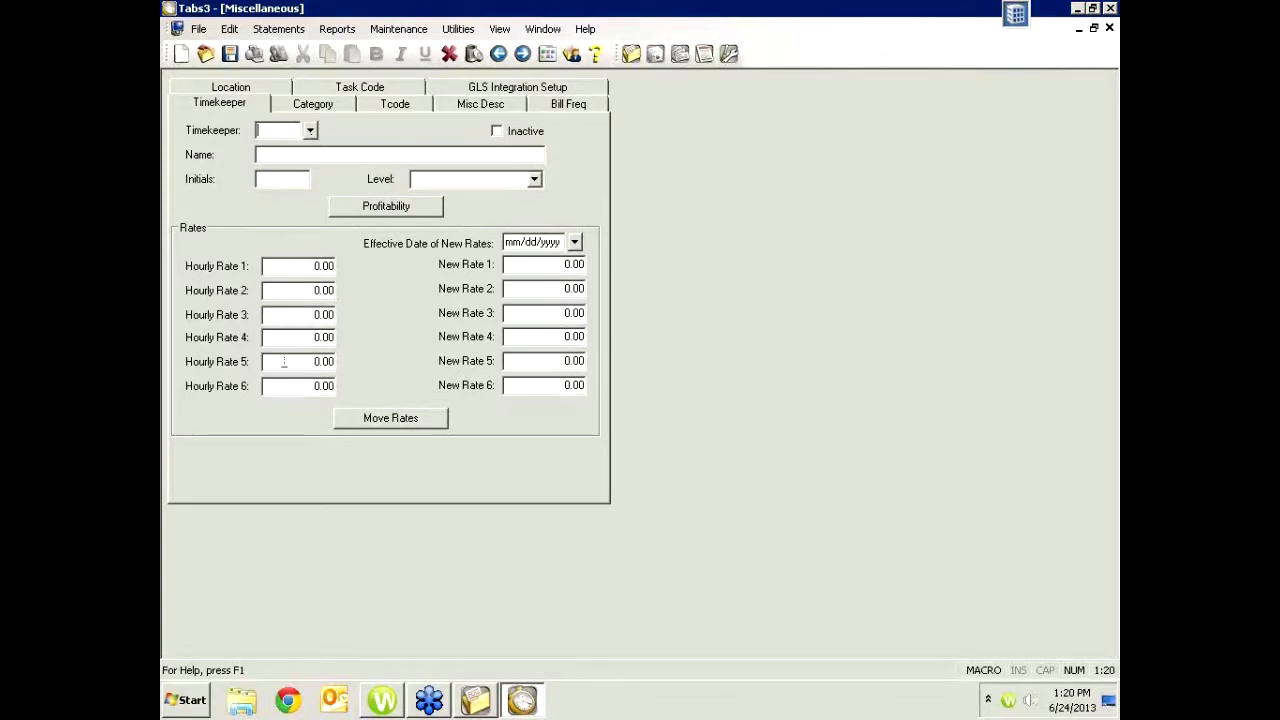
left_click(336, 270)
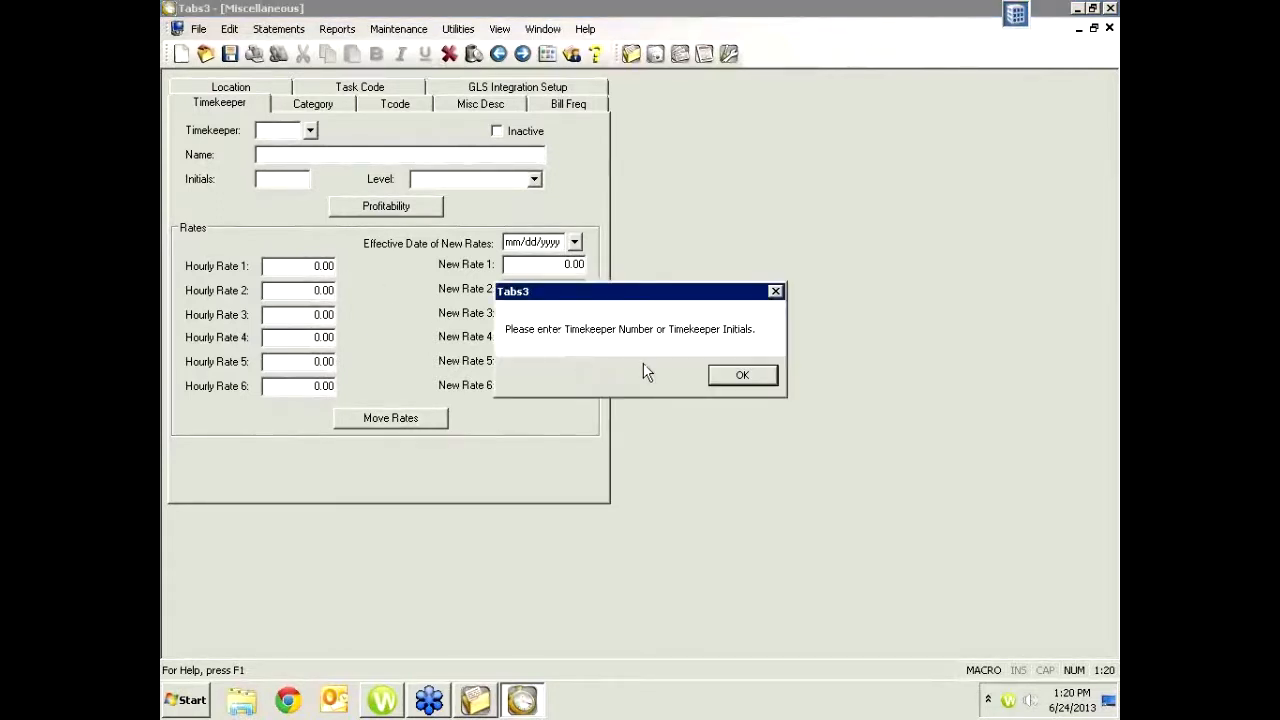
left_click(740, 376)
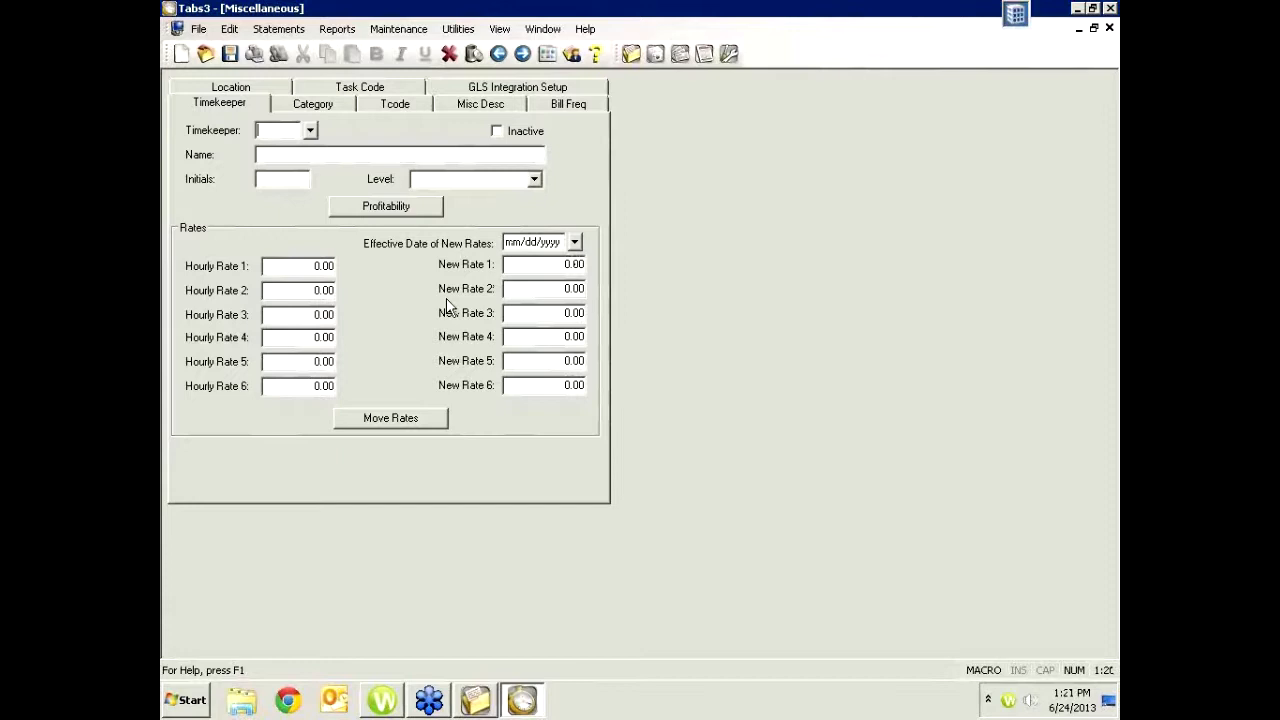
left_click(566, 262)
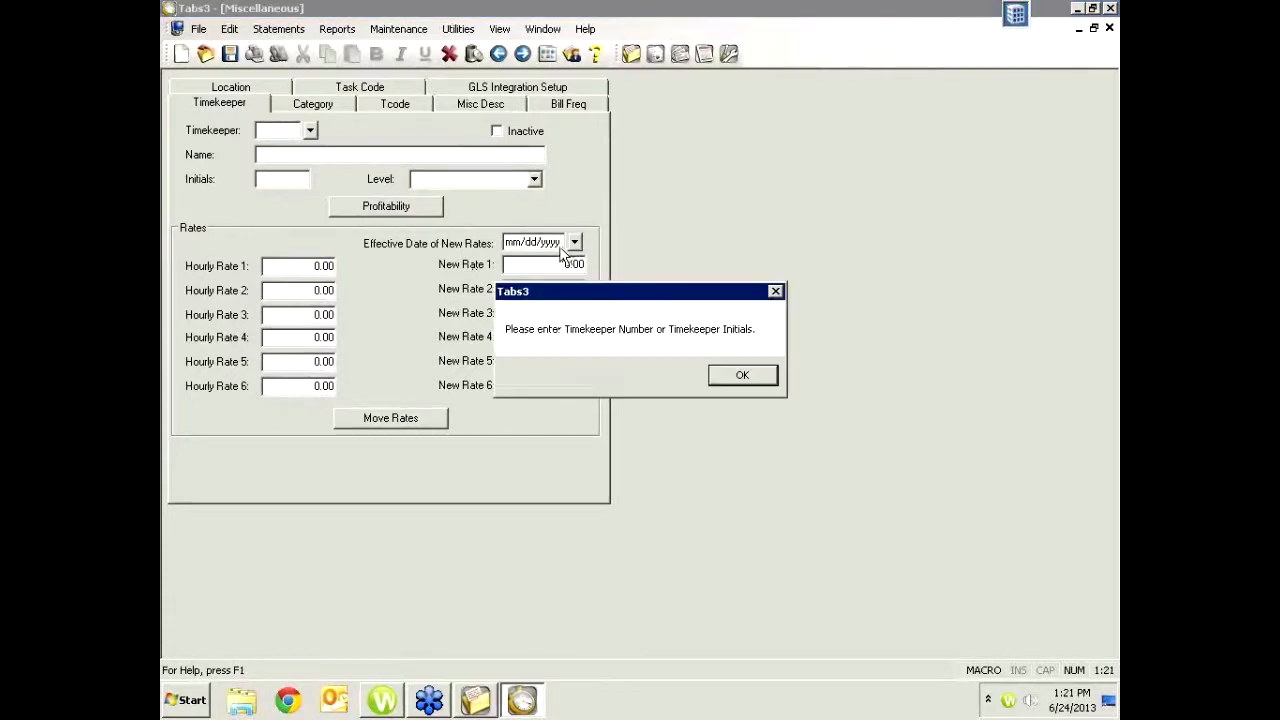
left_click(722, 376)
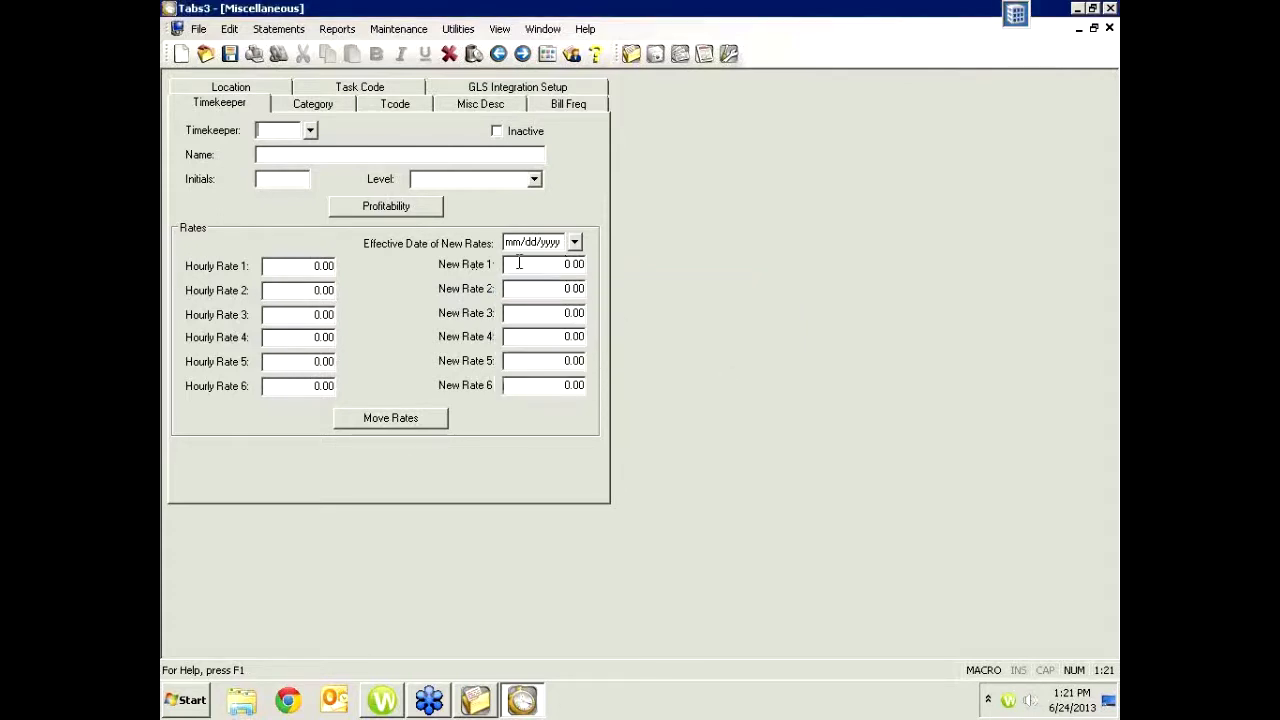
Load timekeeper 1 to review the hourly rates and the Effective Date of New Rates, and close the record
left_click(310, 131)
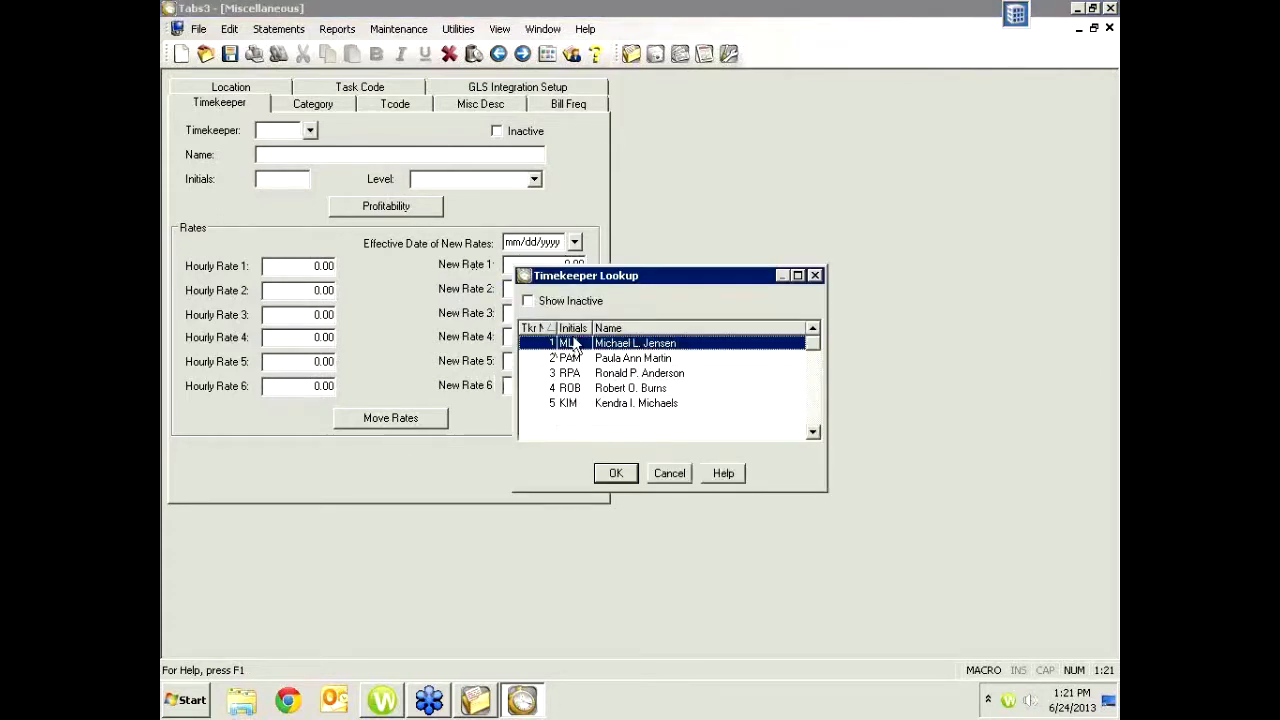
double_click(605, 346)
left_click(556, 243)
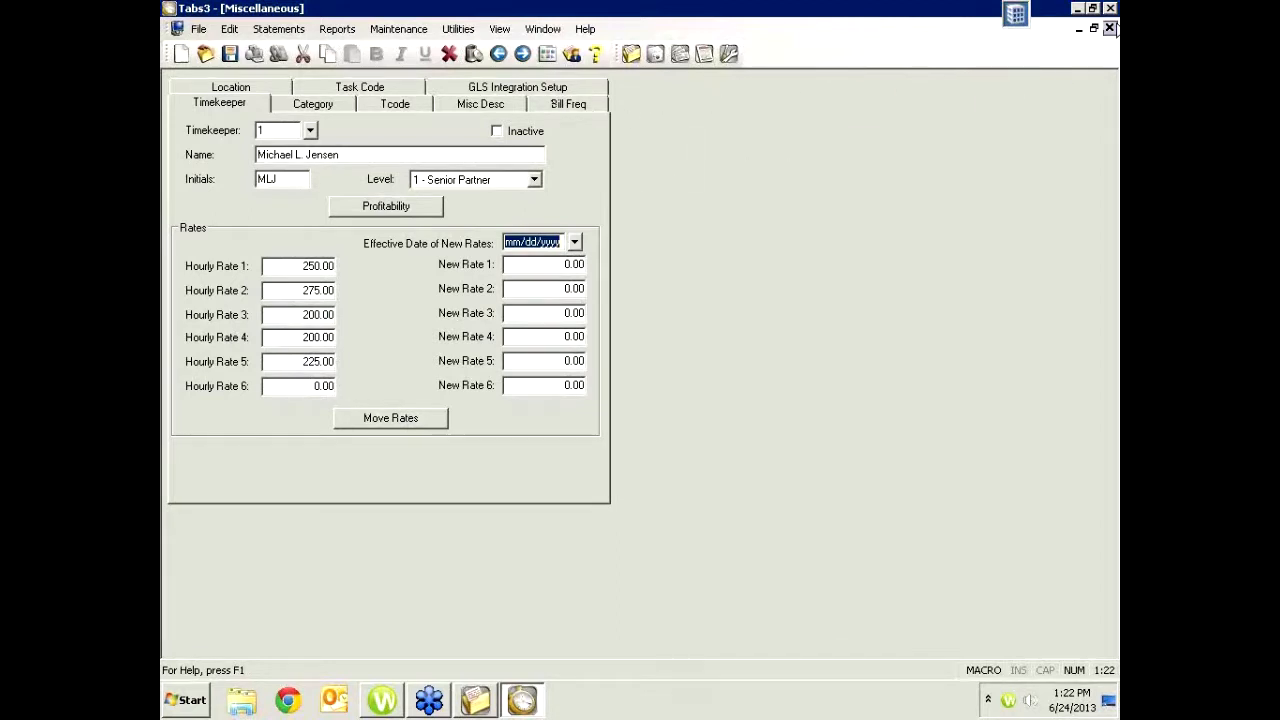
left_click(1110, 28)
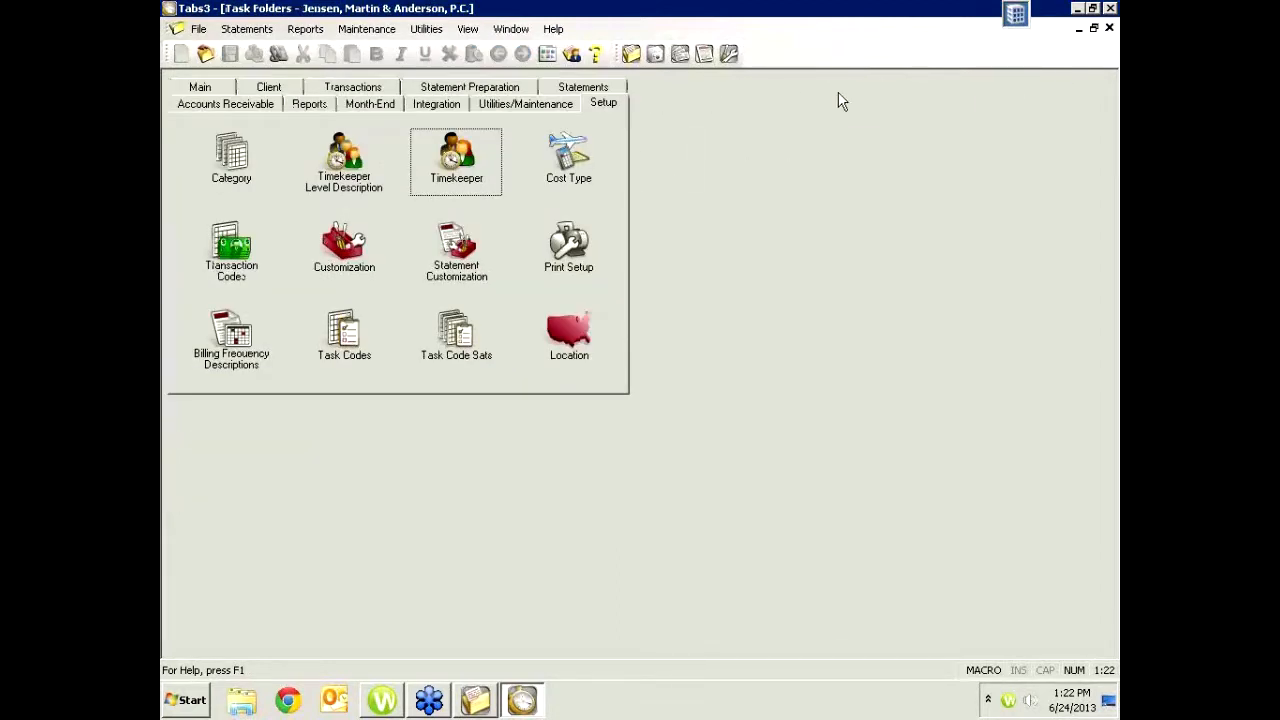
Open the Fee Rate Table for the .02 matter of Peterson Insurance Co. and add timekeeper 1 with a custom rate of 100
left_click(236, 102)
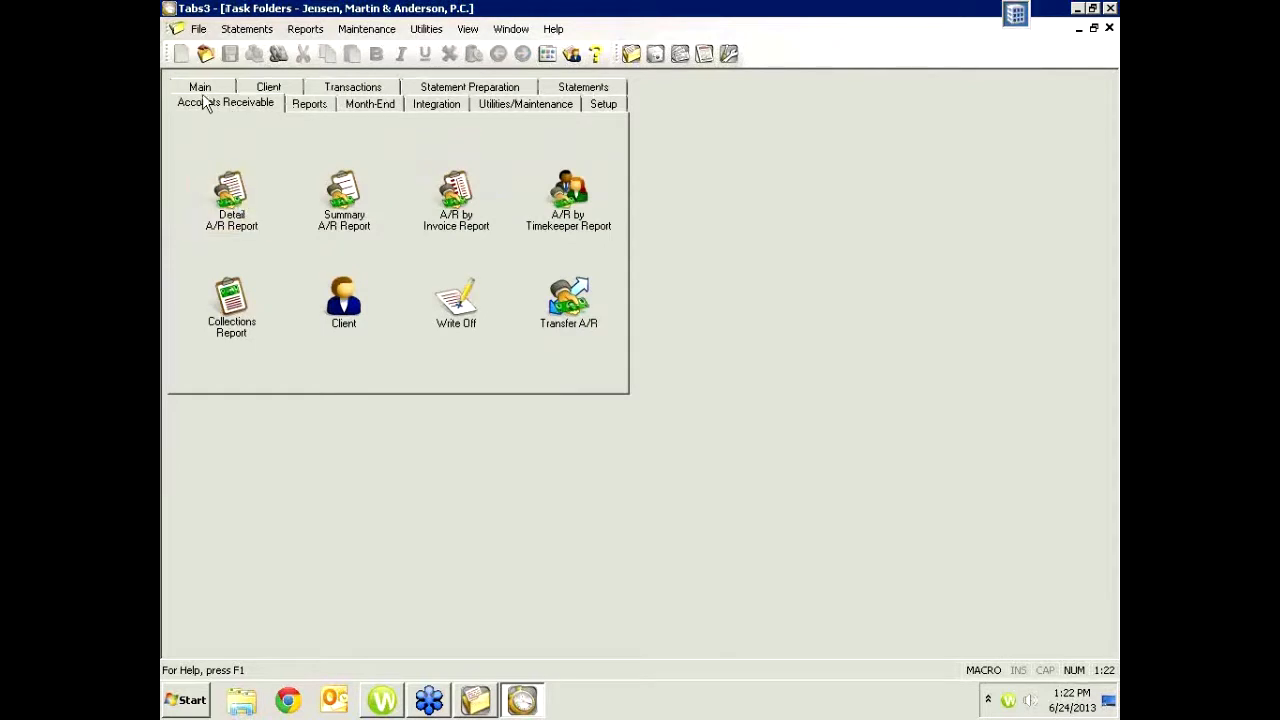
left_click(202, 93)
left_click(240, 200)
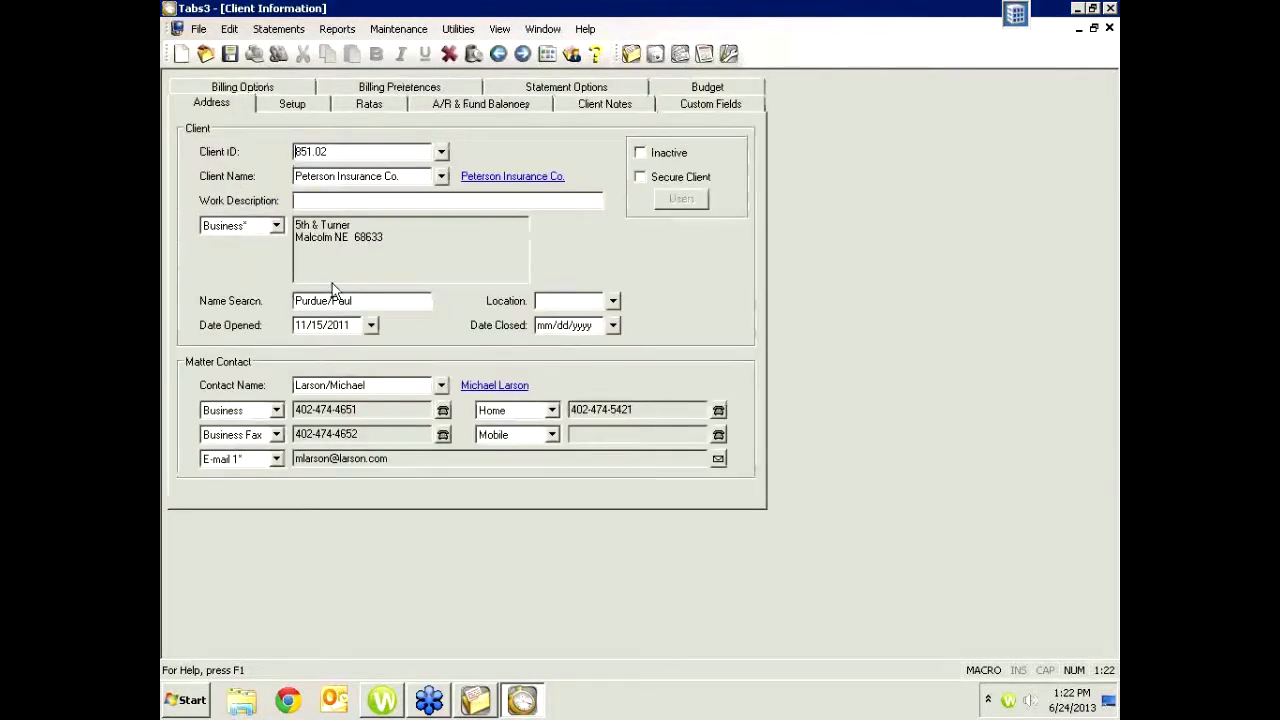
left_click(354, 110)
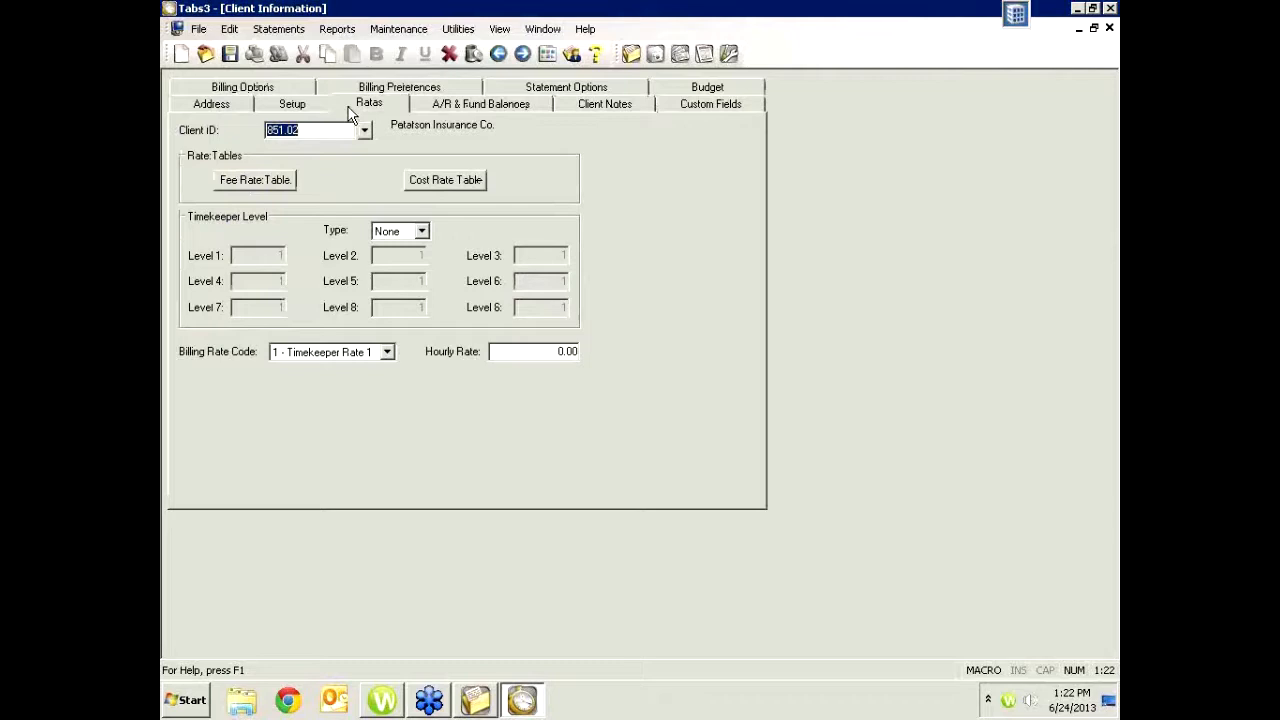
left_click(270, 185)
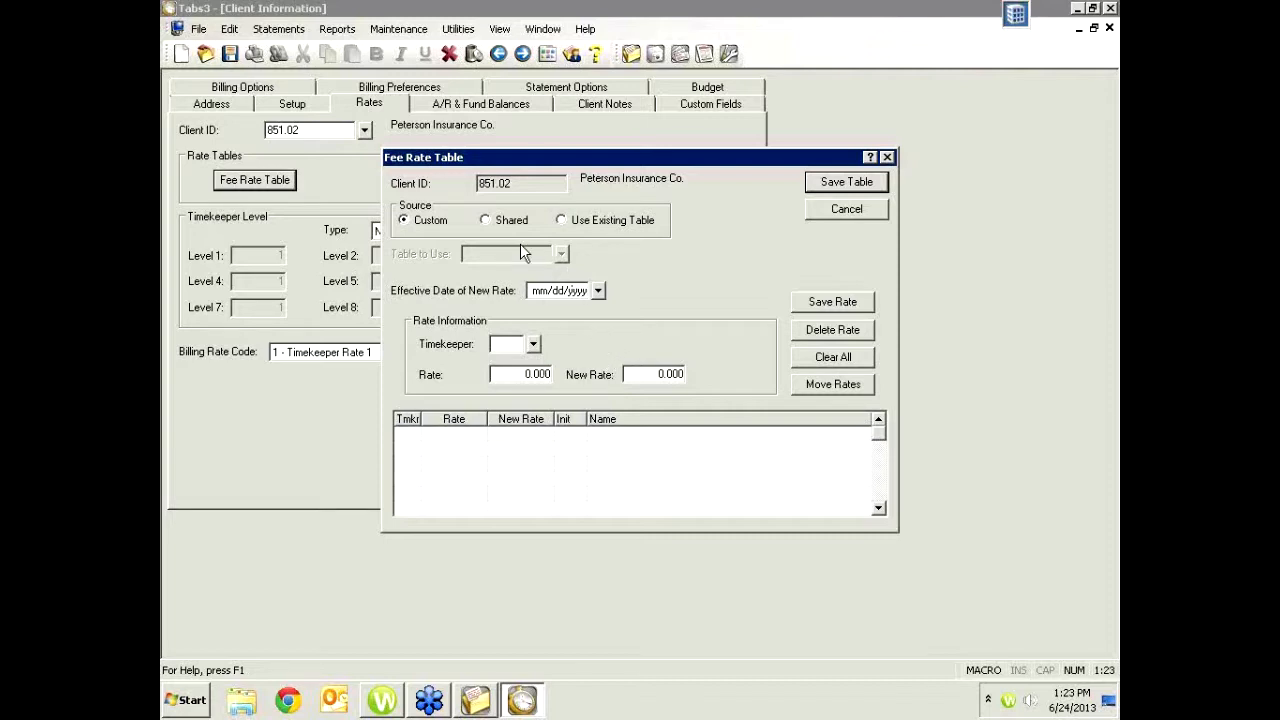
left_click(534, 343)
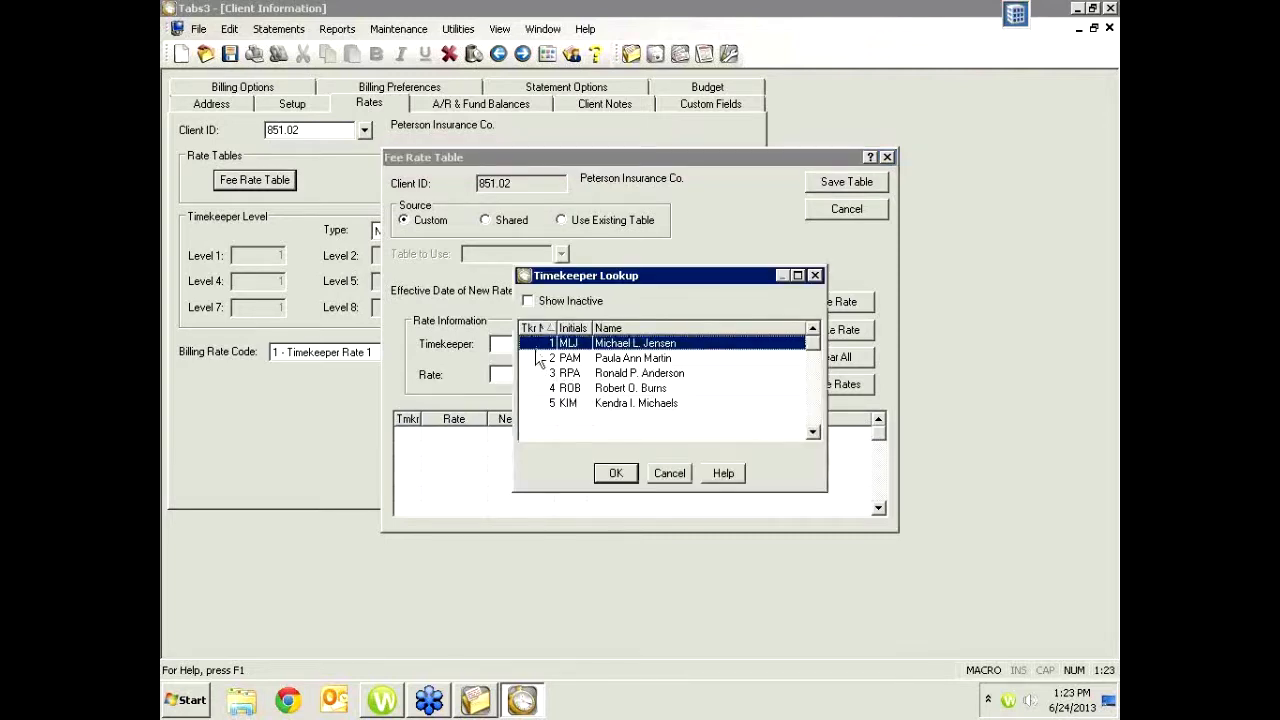
left_click(615, 473)
type("100")
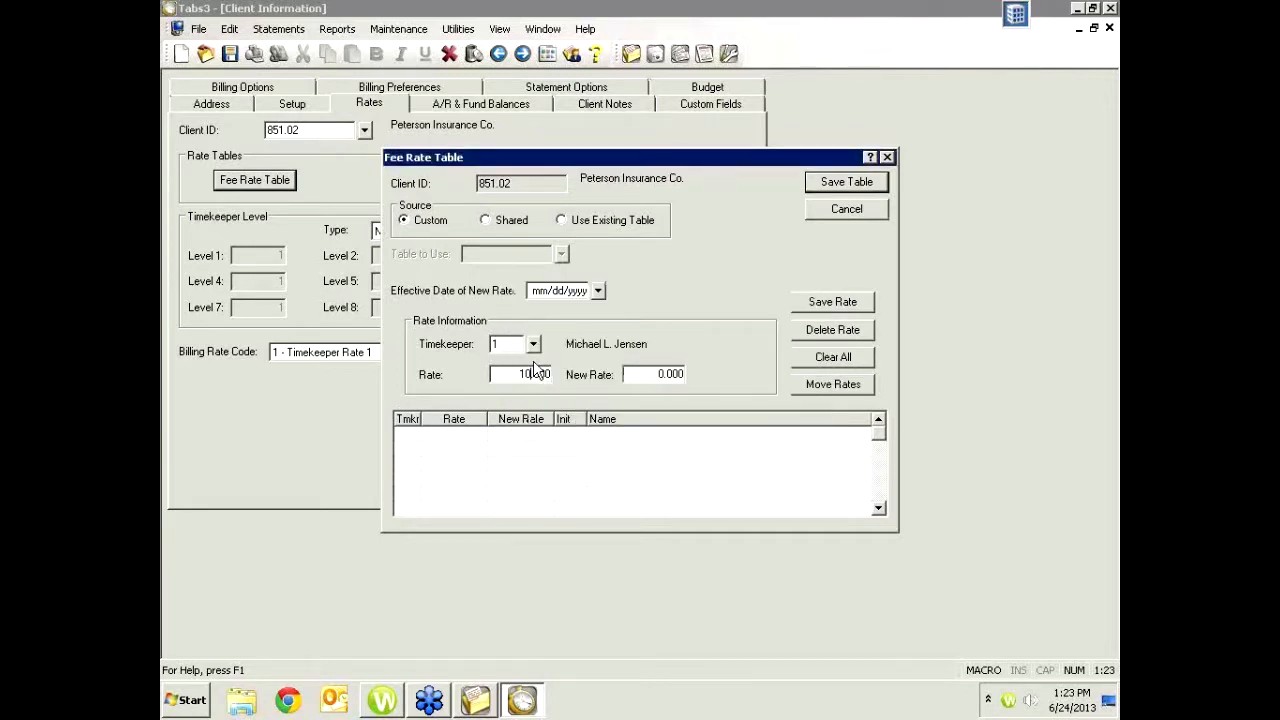
key("Tab")
left_click(822, 303)
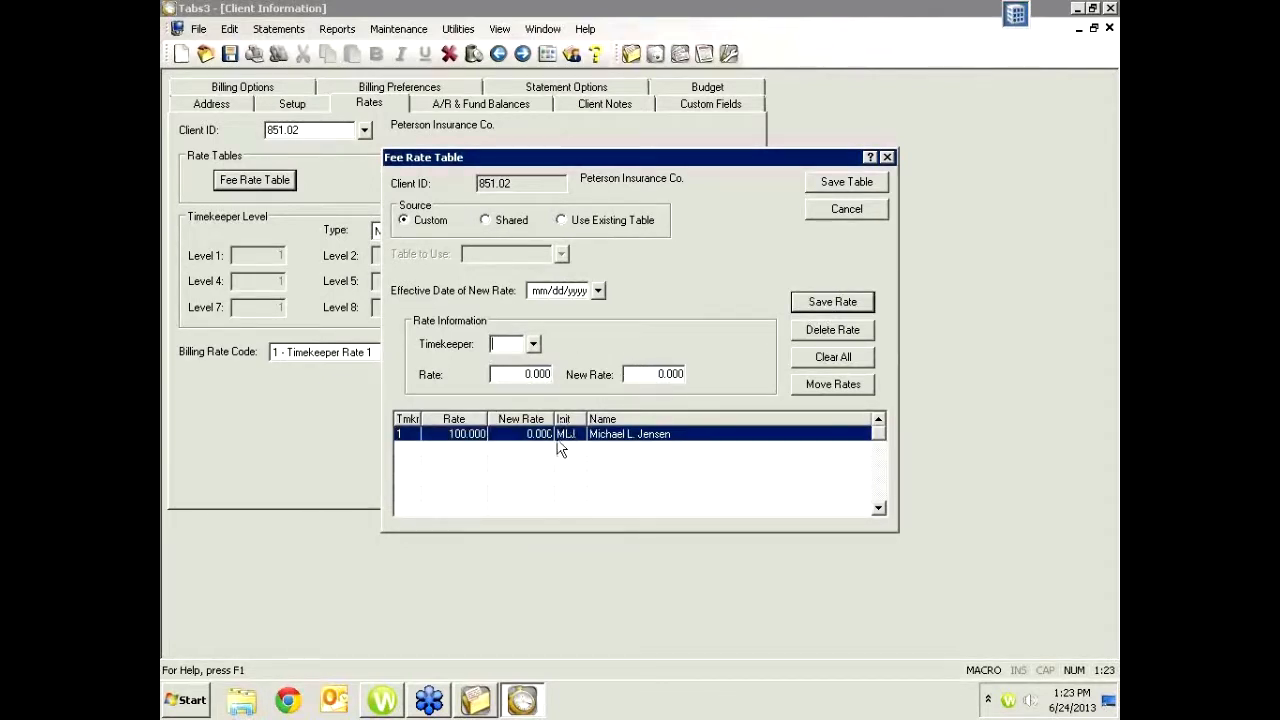
Add timekeeper 2 with a rate of 150 to the custom fee rate table and save the table
left_click(533, 345)
double_click(562, 358)
type("150")
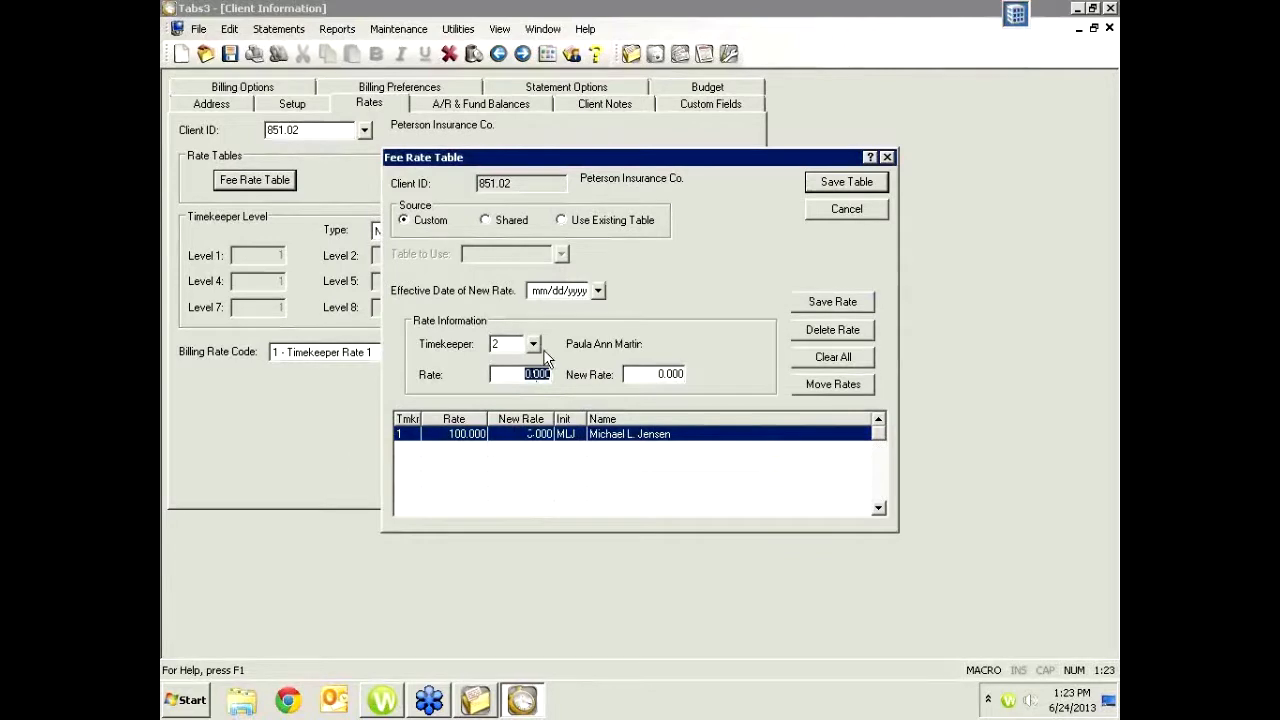
left_click(828, 308)
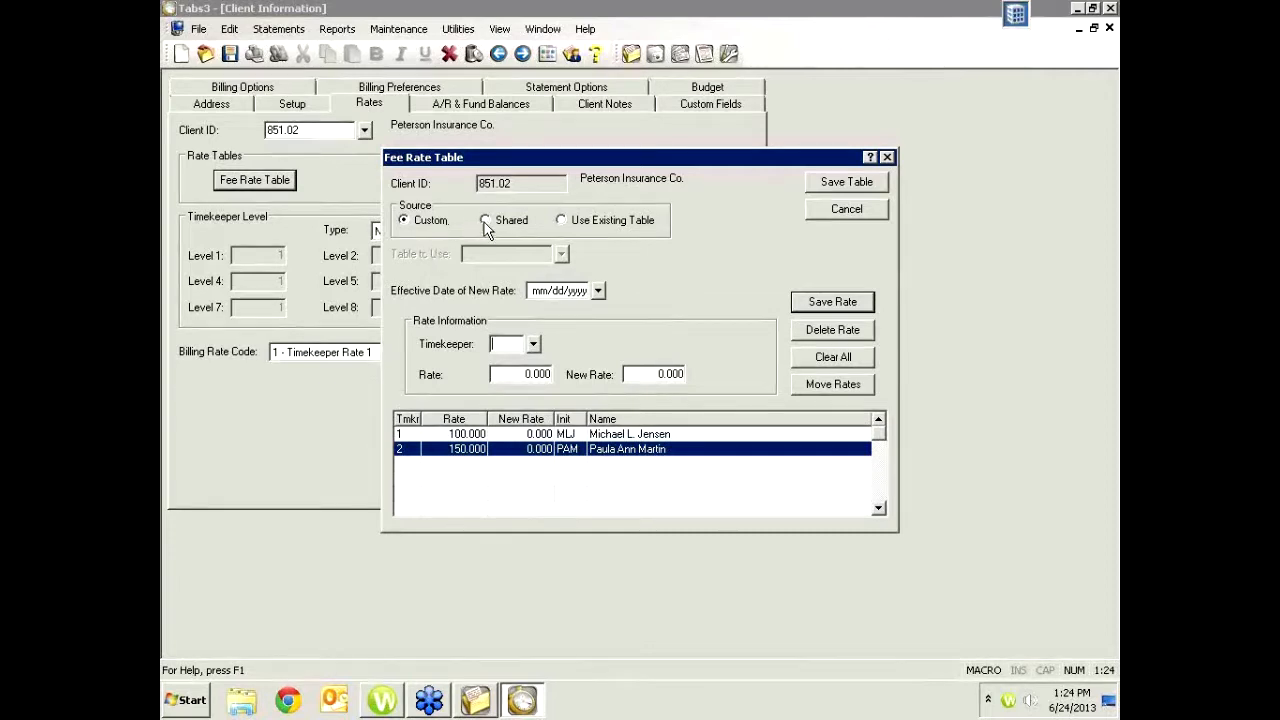
left_click(847, 183)
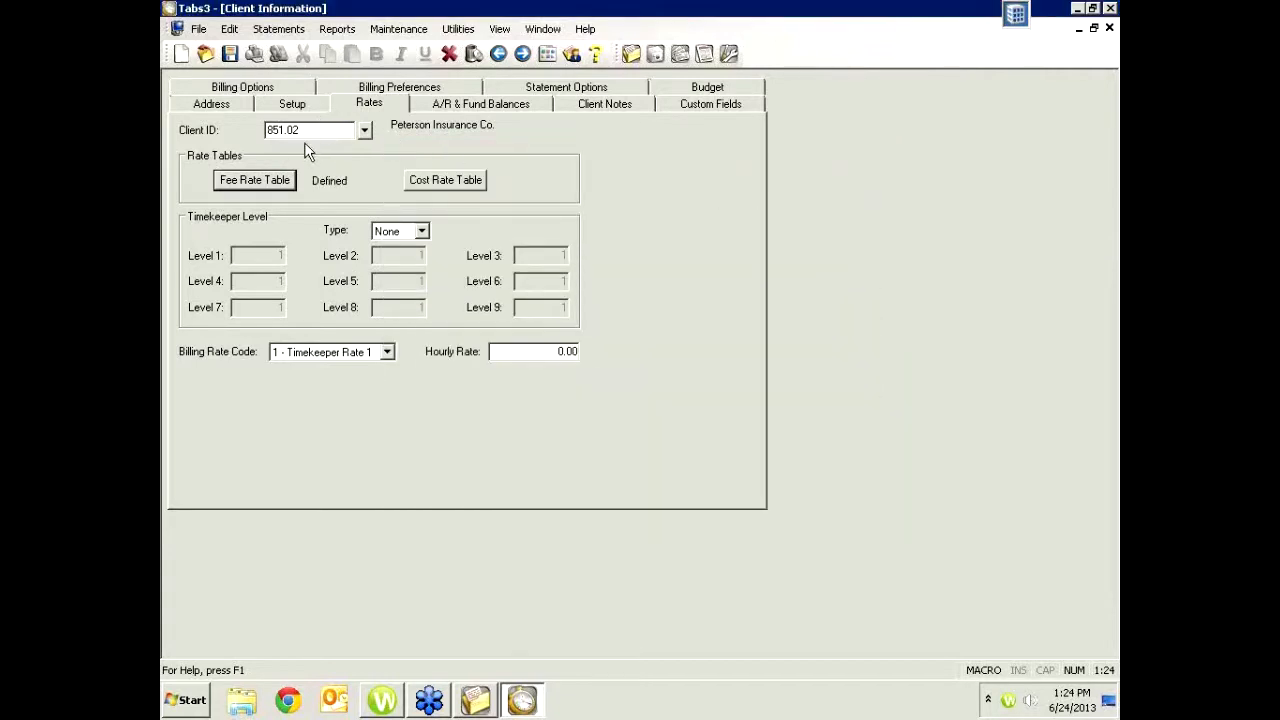
Switch the client record to the related .01 matter, saving the changes to the .02 matter
left_click(364, 131)
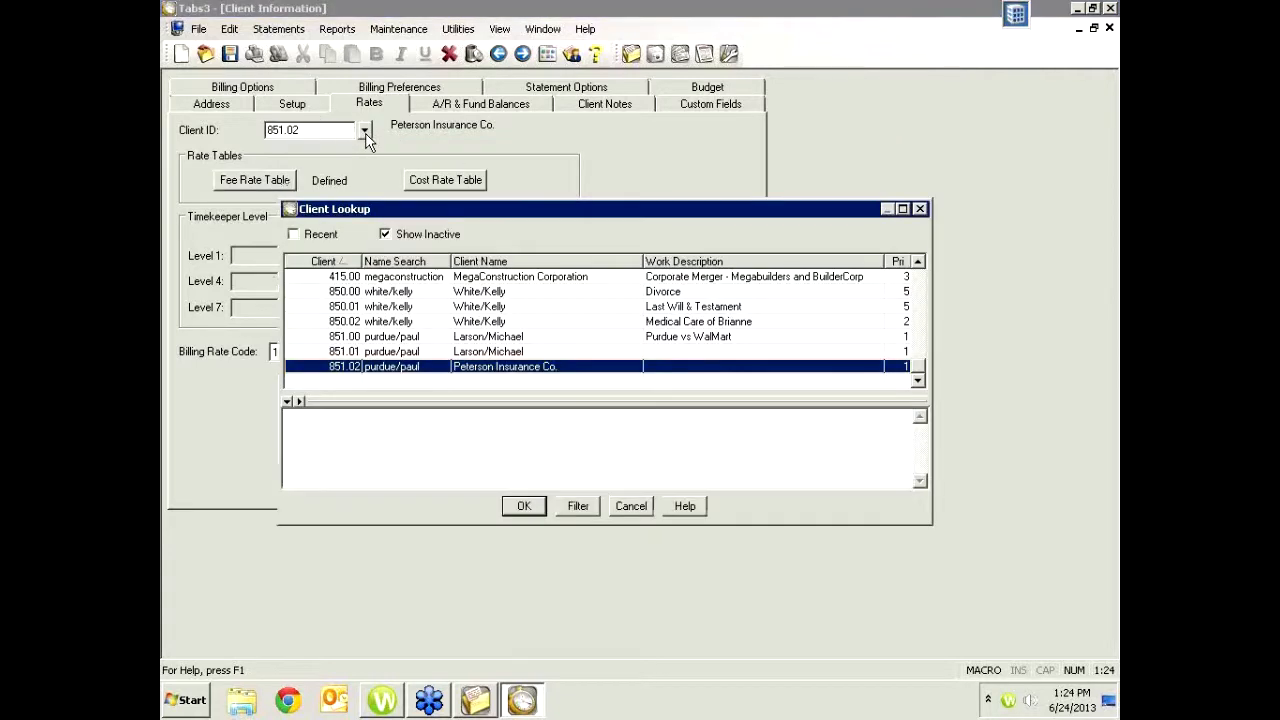
left_click(403, 352)
left_click(523, 505)
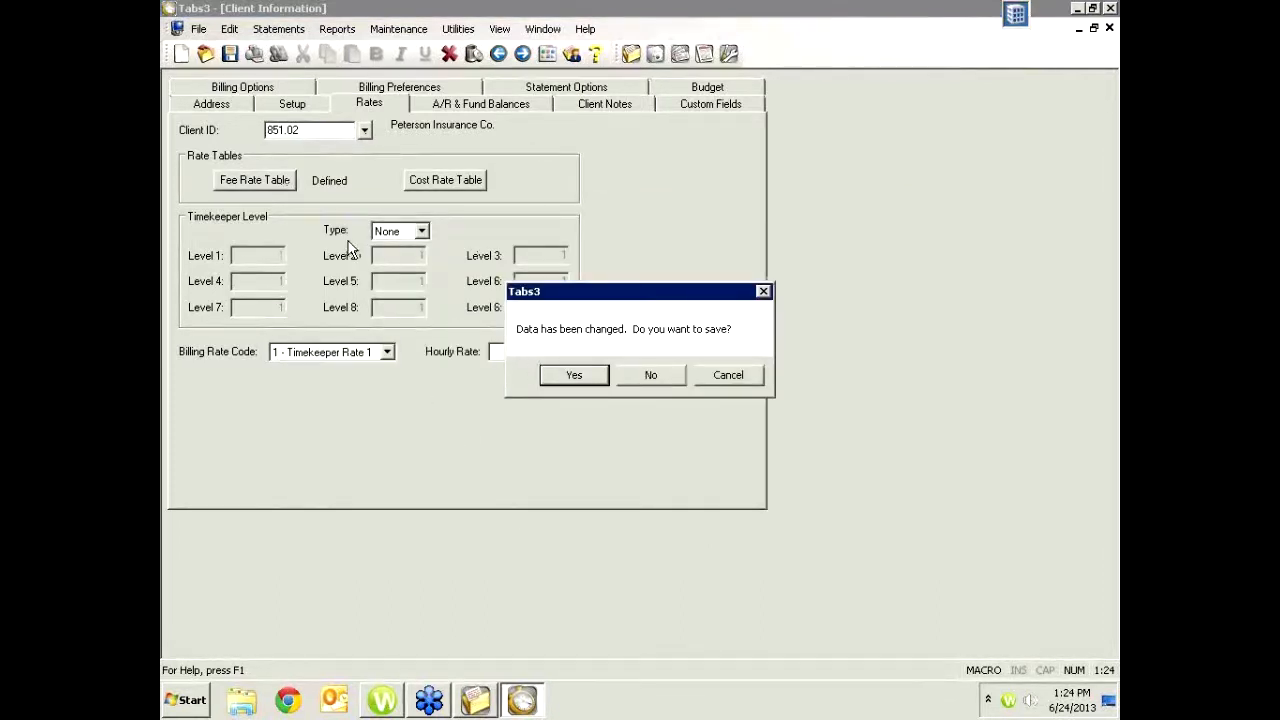
left_click(592, 378)
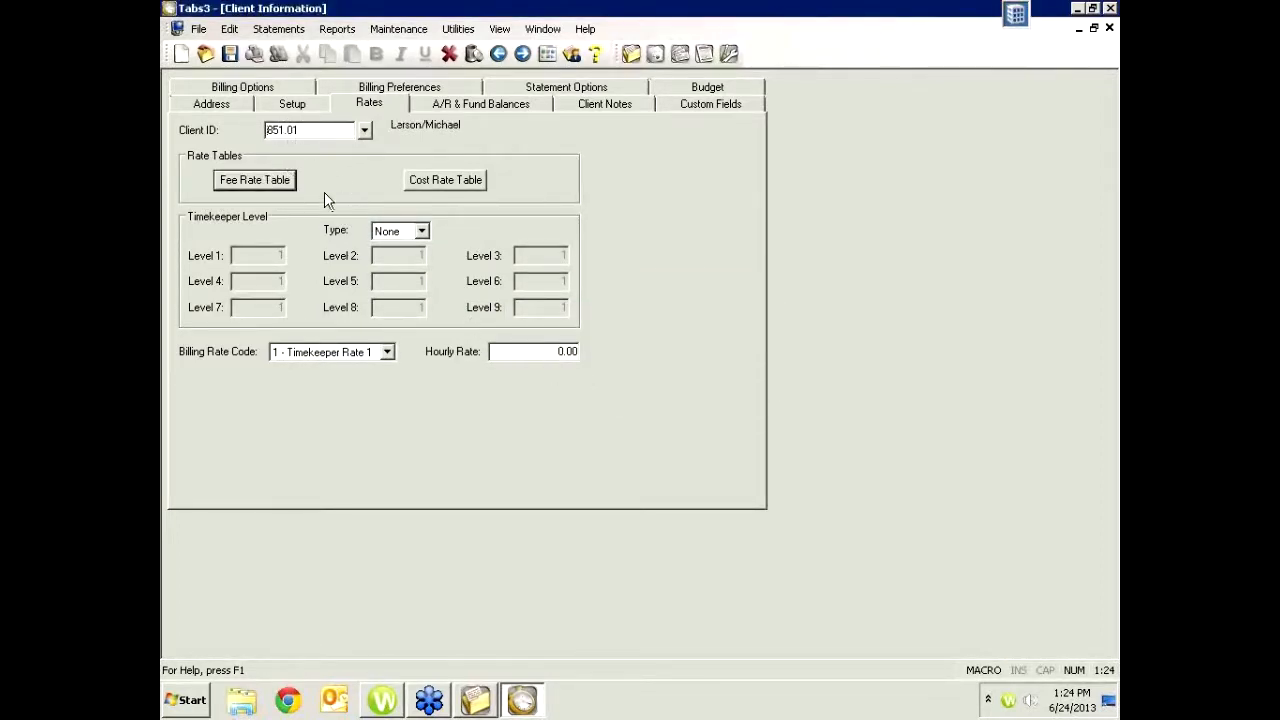
Set the .01 matter's Fee Rate Table to Shared using the .02 matter's table, save it, and review the shared rates
left_click(260, 188)
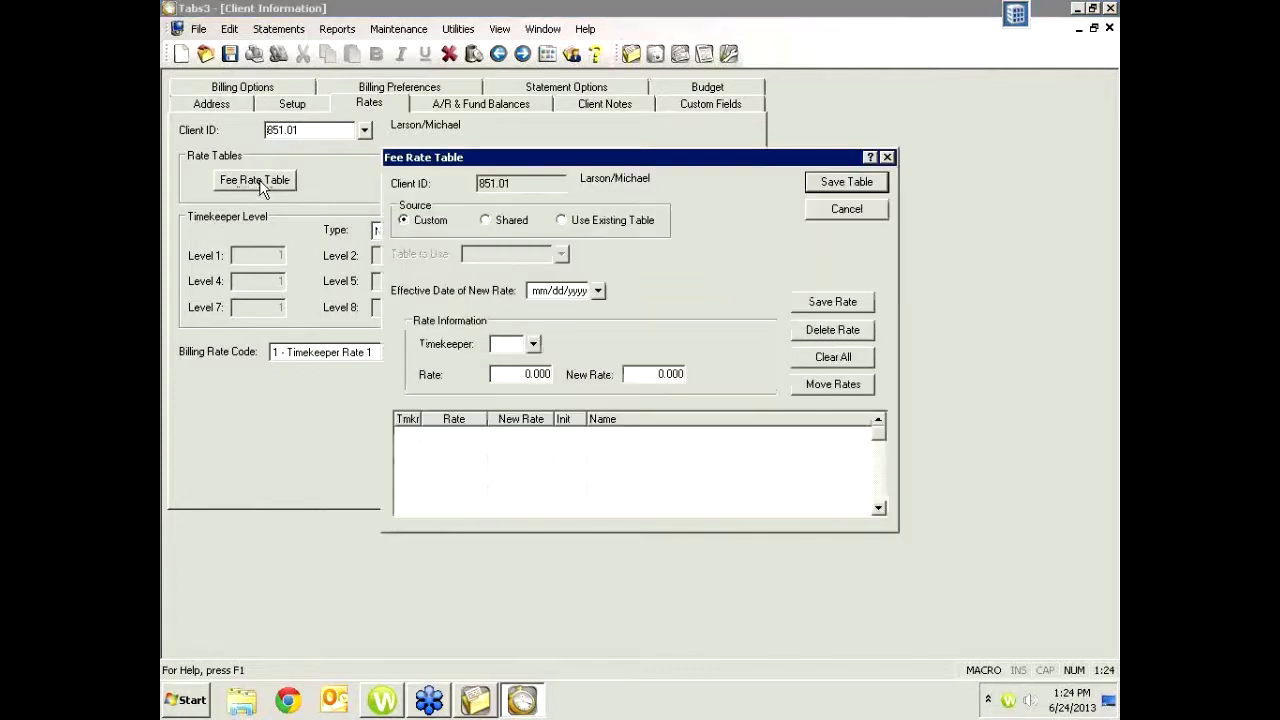
left_click(486, 220)
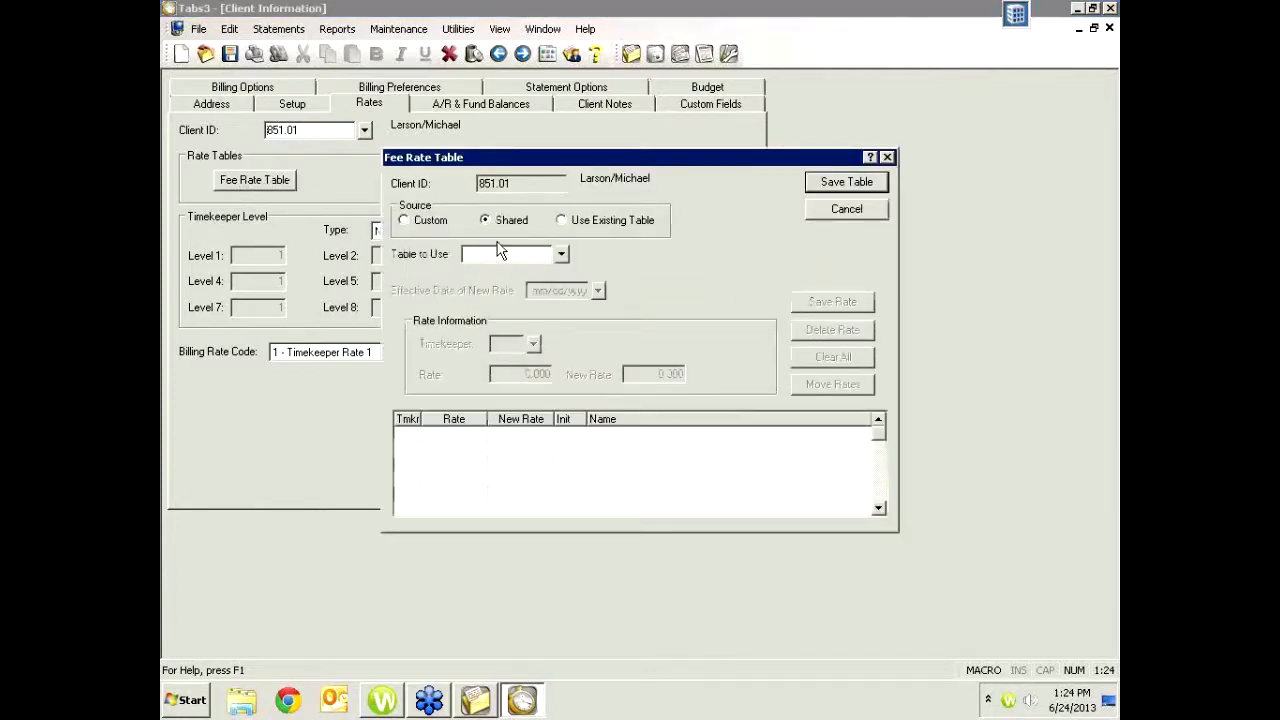
left_click(490, 253)
type("851.02")
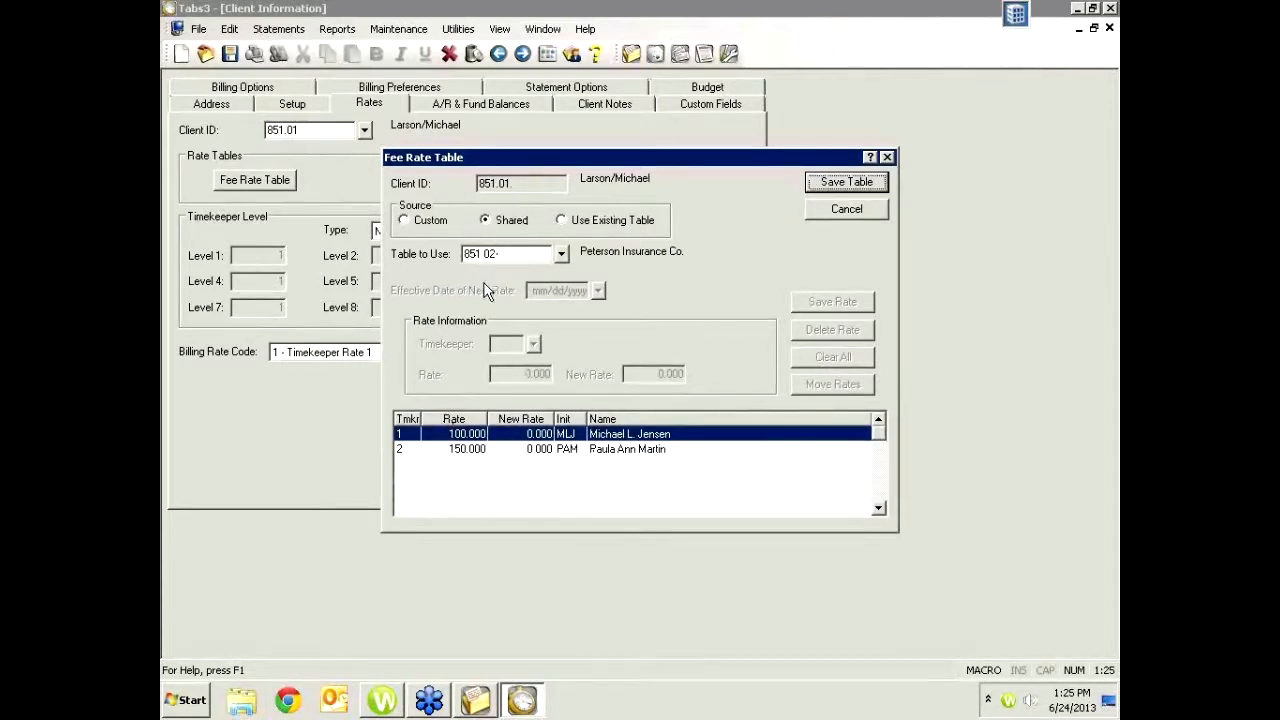
left_click(846, 182)
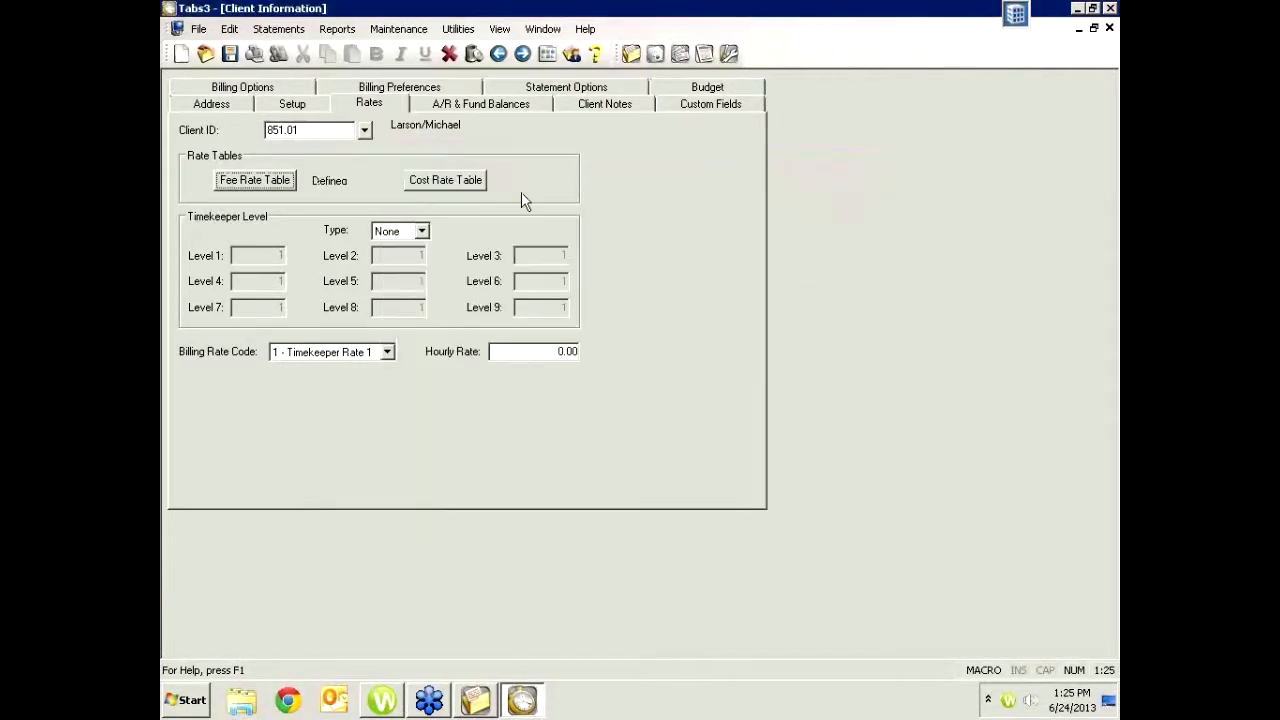
left_click(290, 180)
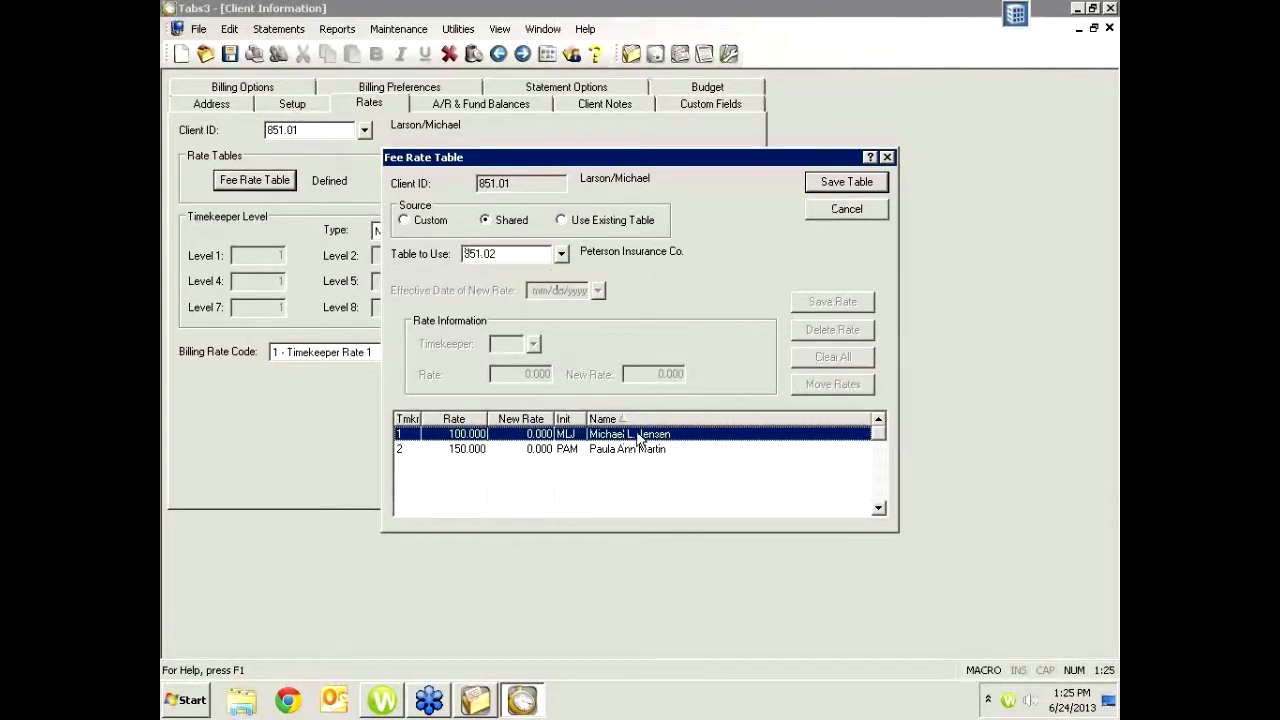
left_click(884, 158)
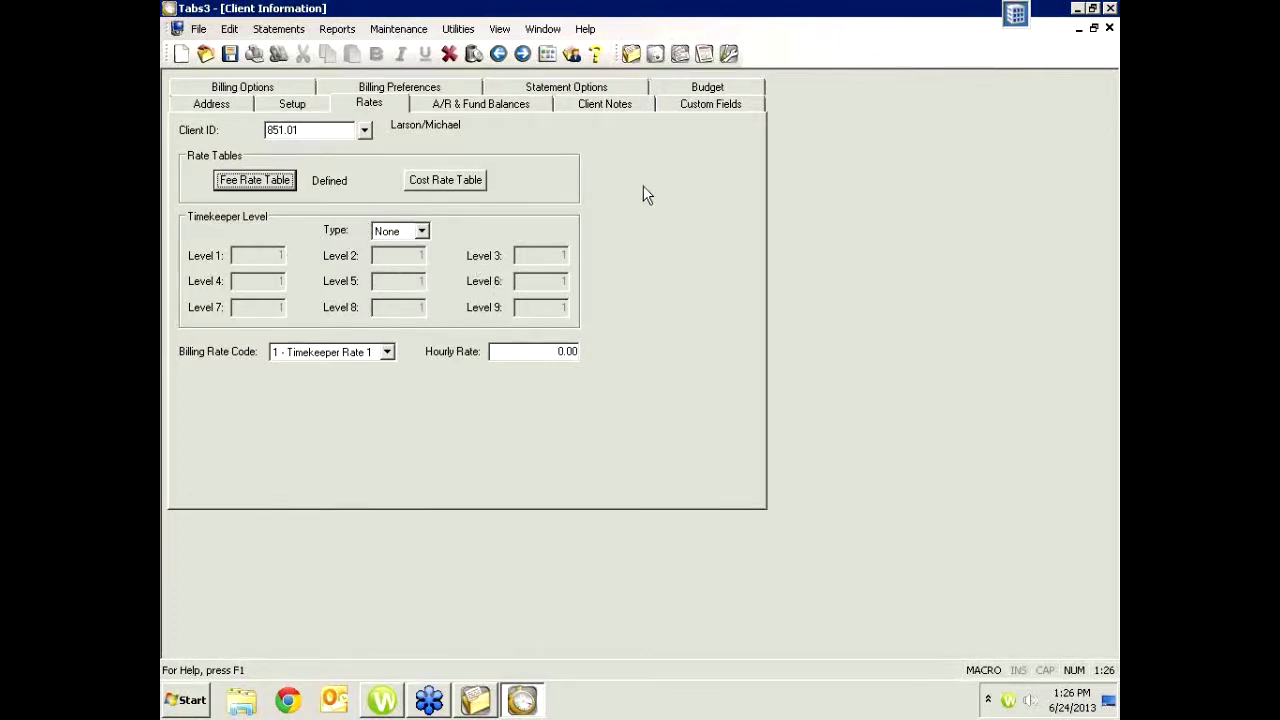
Load timekeeper 1 in the Timekeeper setup to examine the available Level options, and close the record without changing the level
left_click(549, 53)
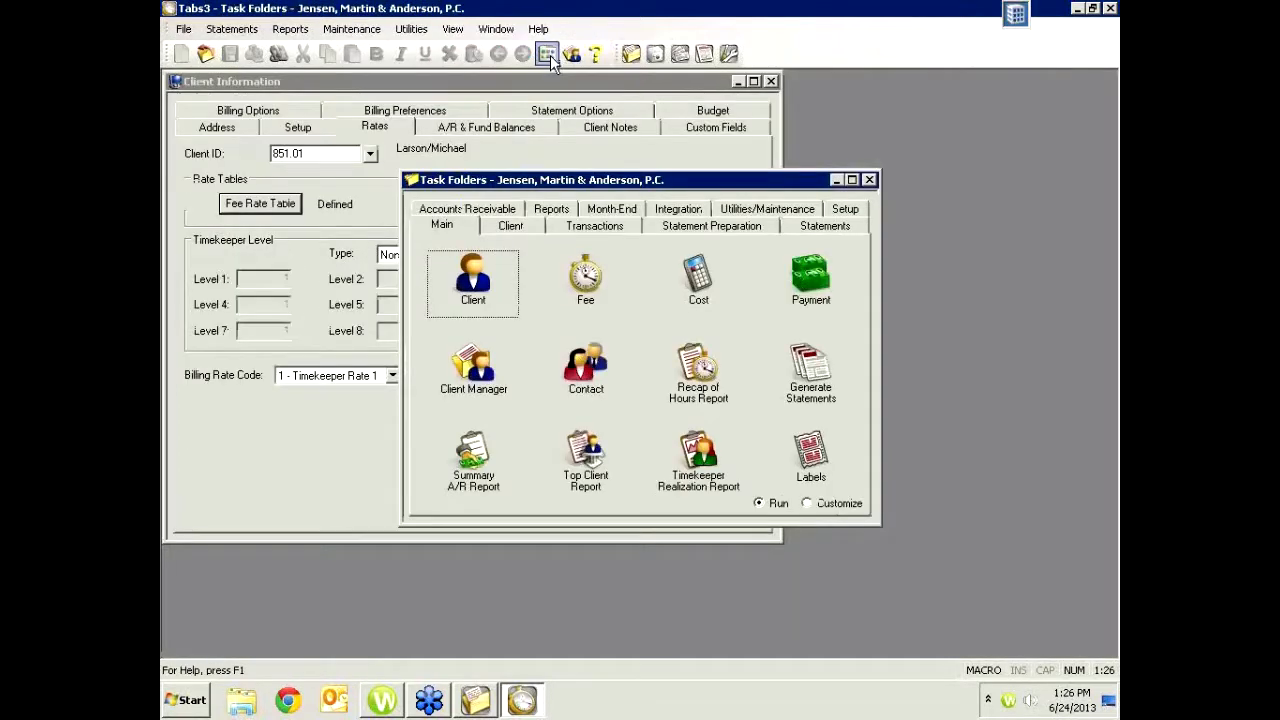
left_click(846, 210)
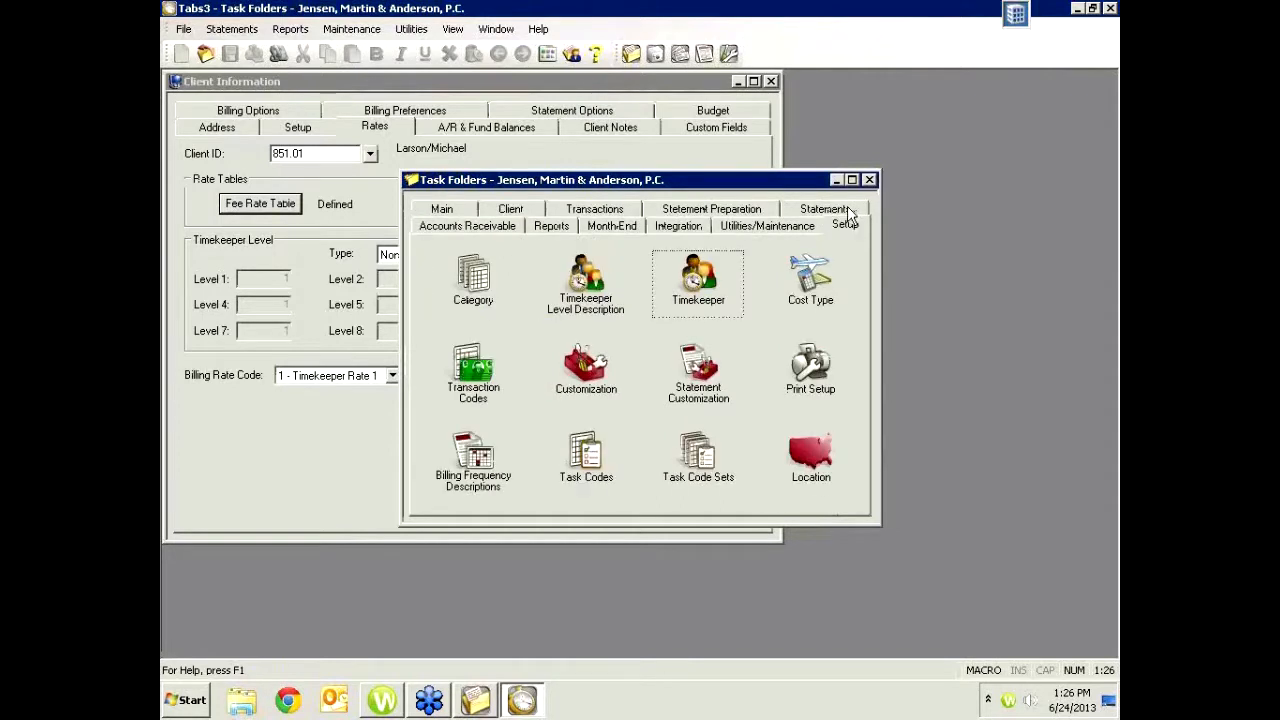
double_click(676, 277)
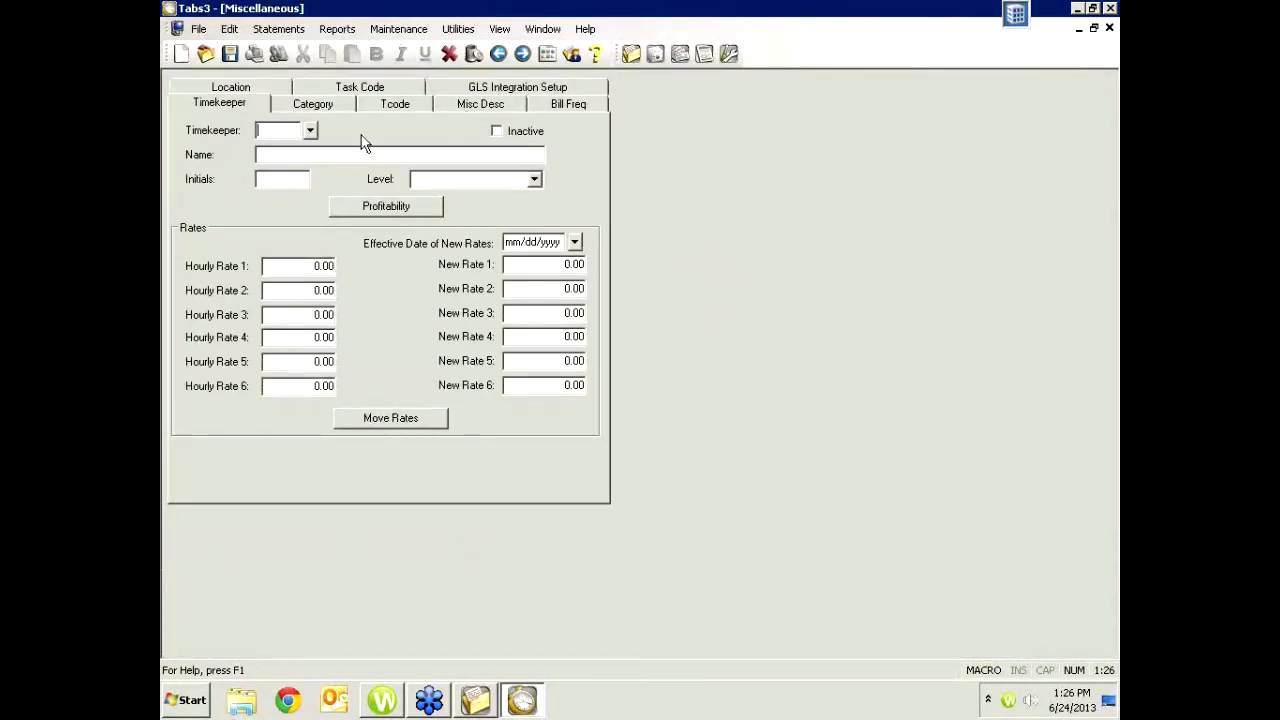
left_click(534, 183)
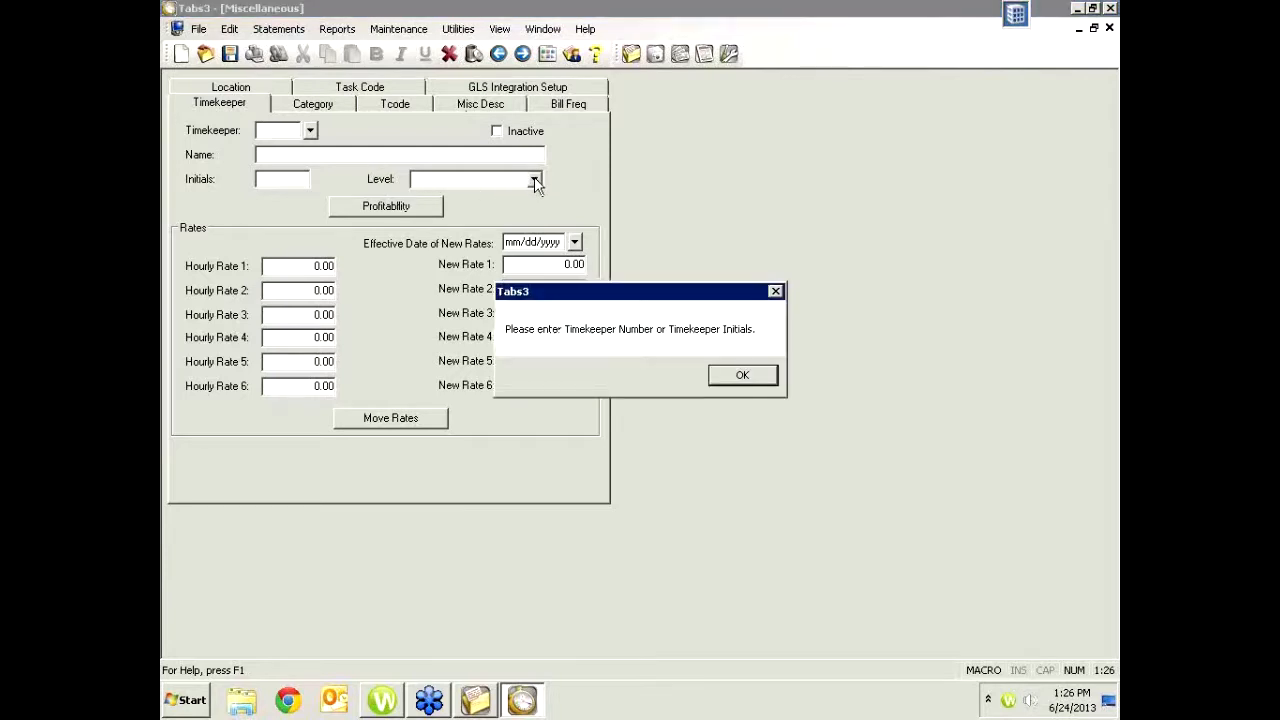
left_click(748, 378)
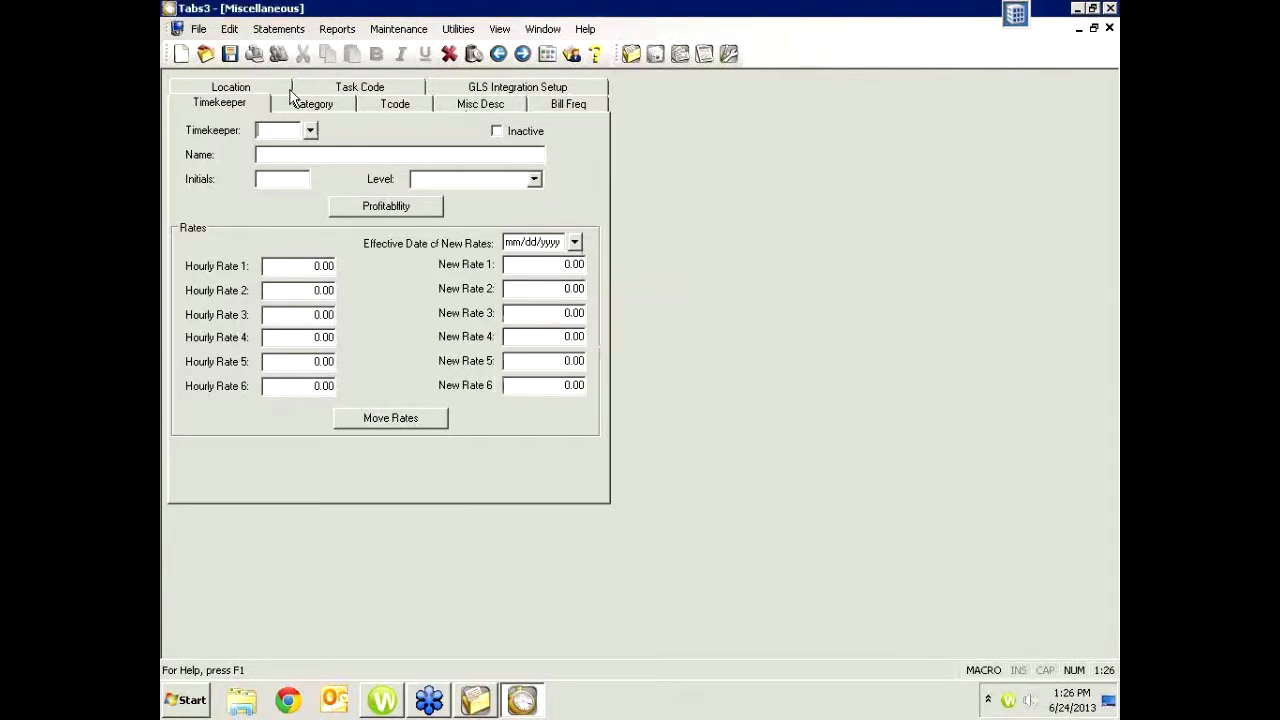
type("1")
key("Tab")
left_click(533, 182)
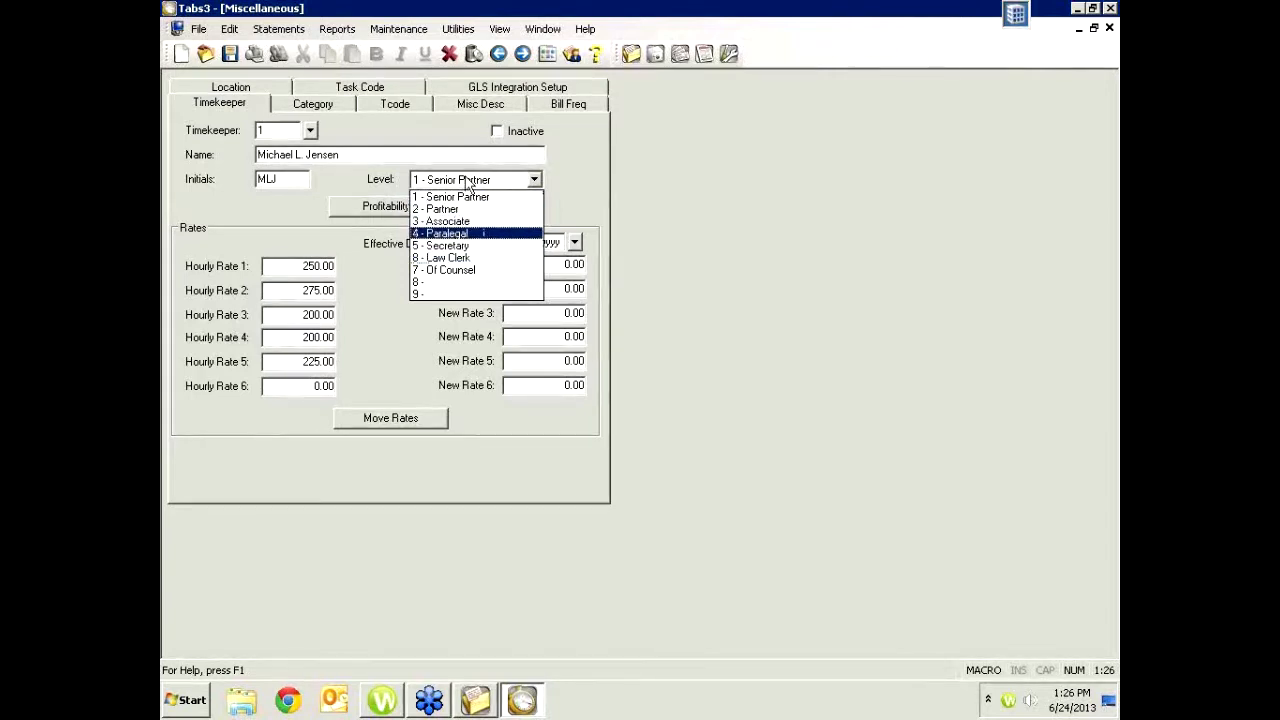
left_click(1109, 29)
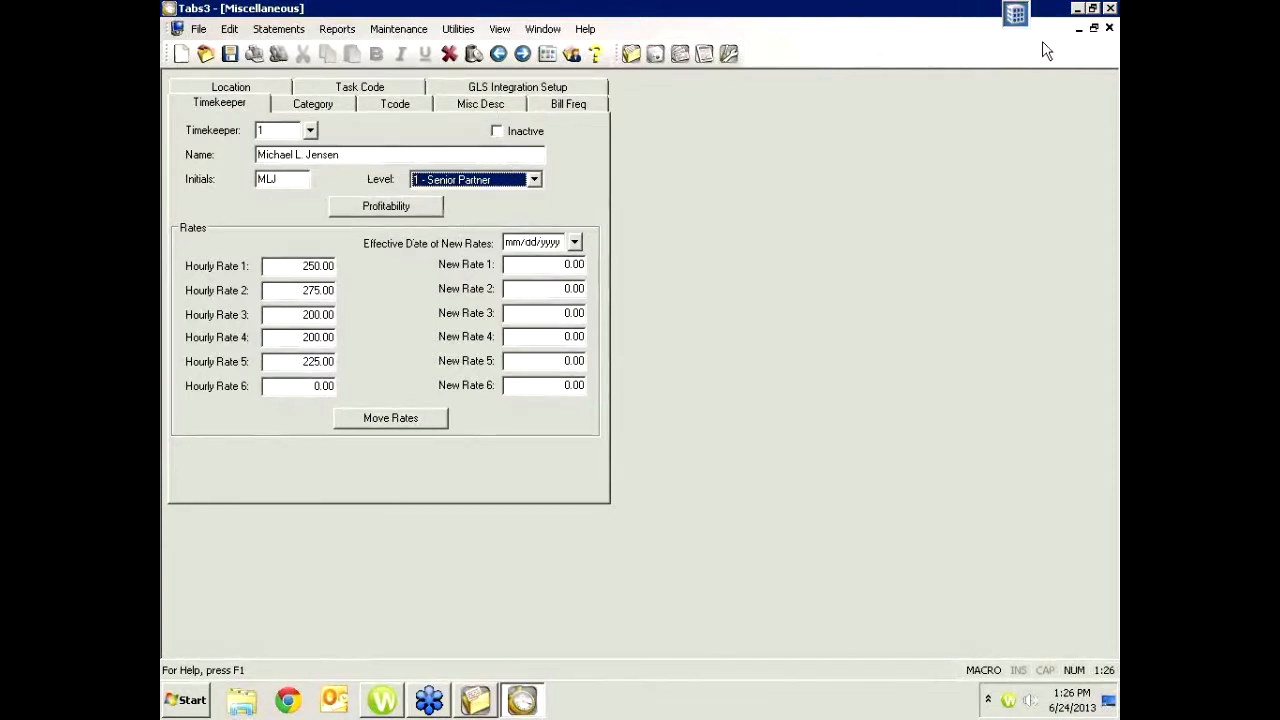
left_click(1109, 29)
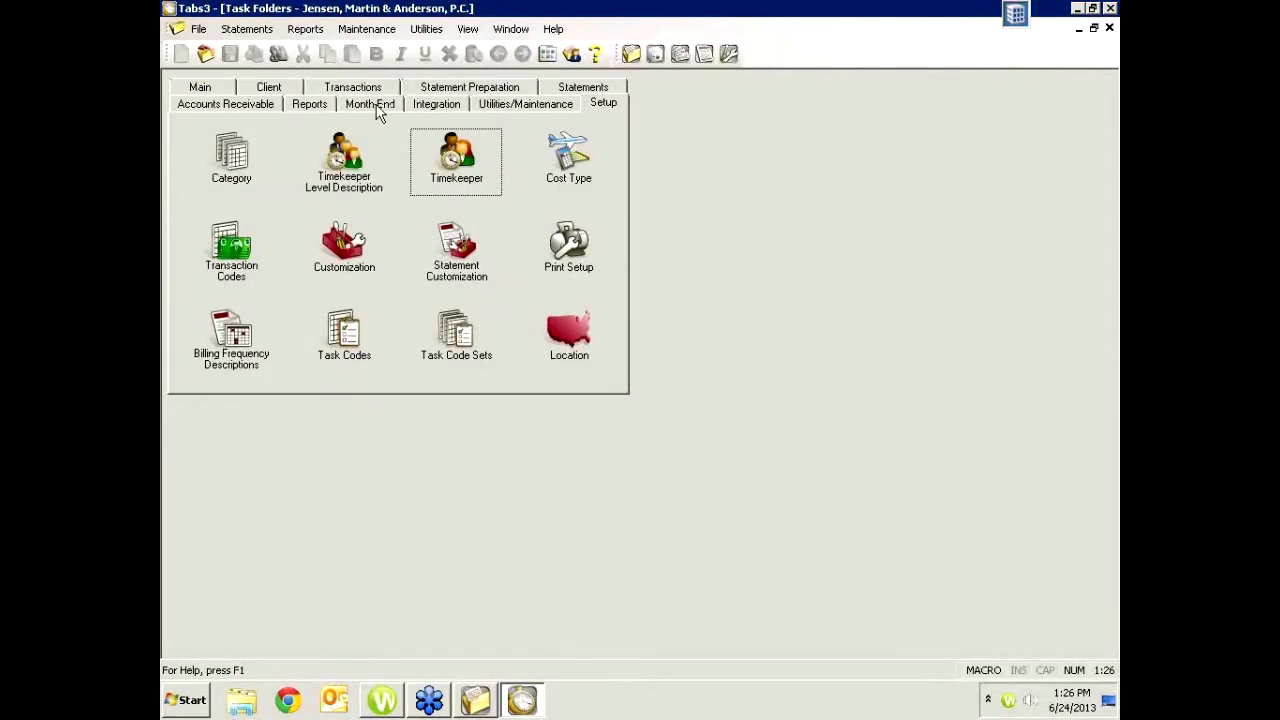
Return to the .01 matter's rates and set the Timekeeper Level type to Rate, with Level 1 at 100 and Level 2 at 220
left_click(1093, 28)
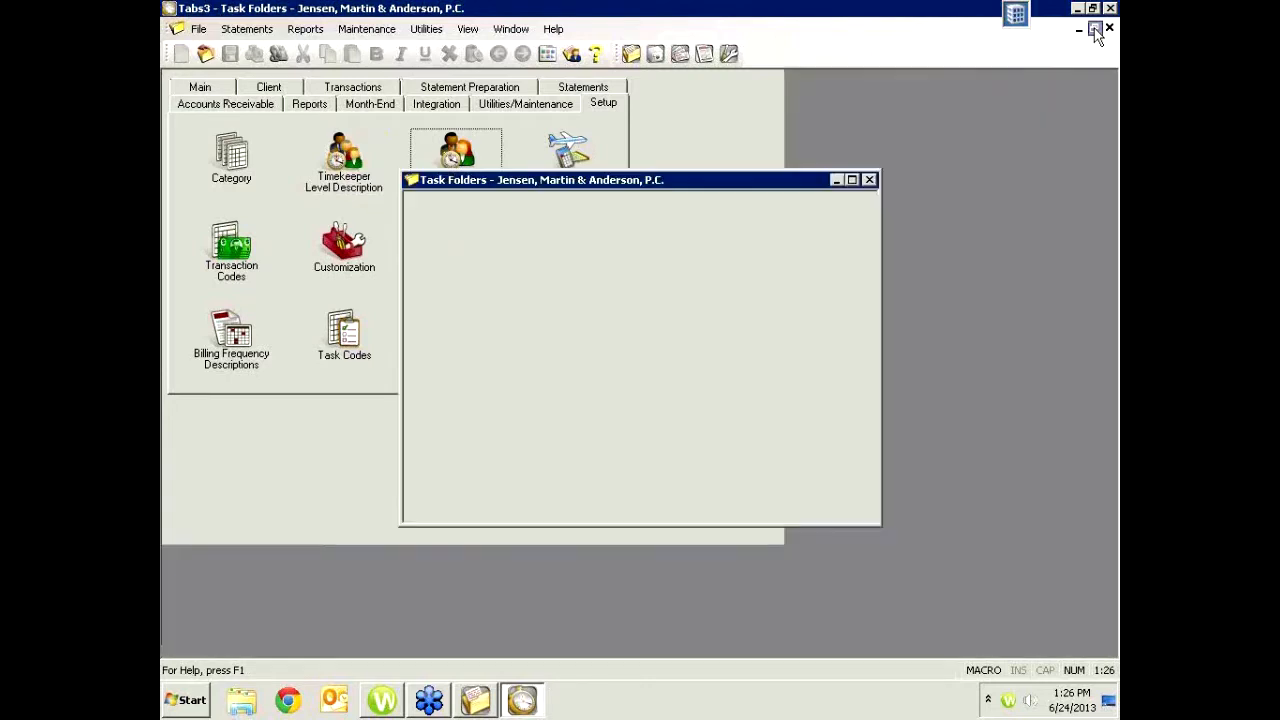
left_click(312, 158)
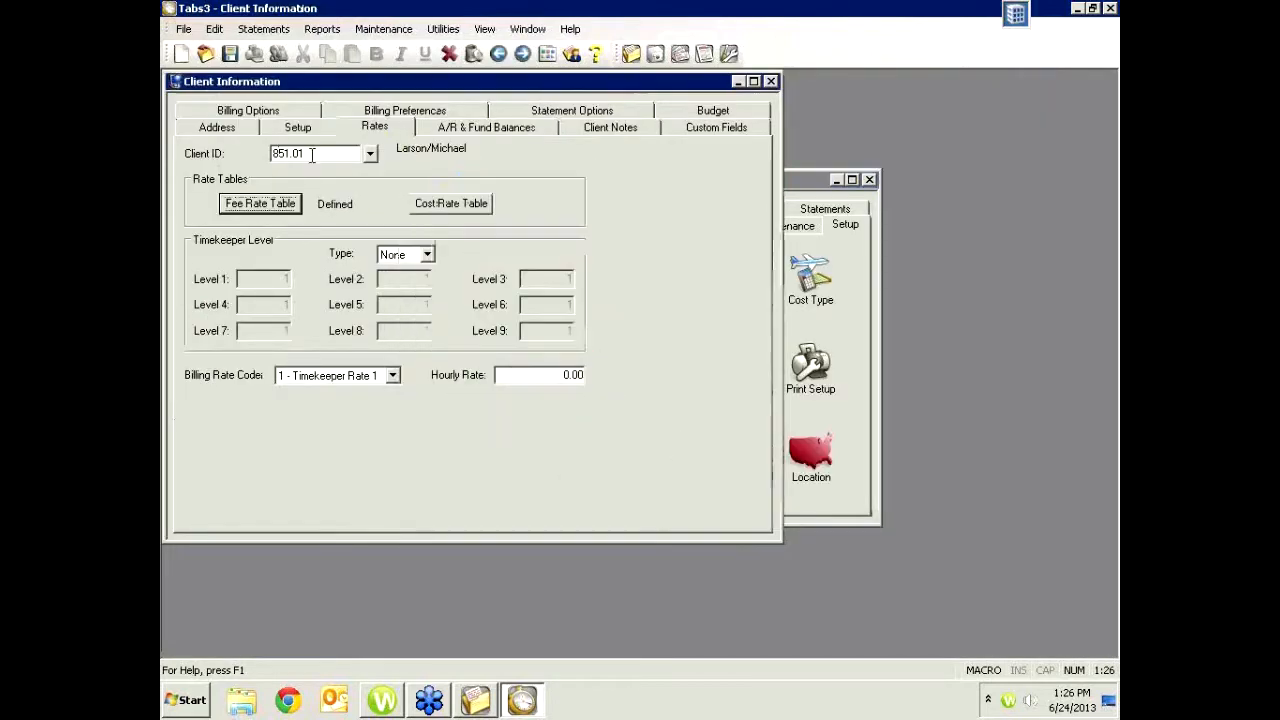
left_click(427, 255)
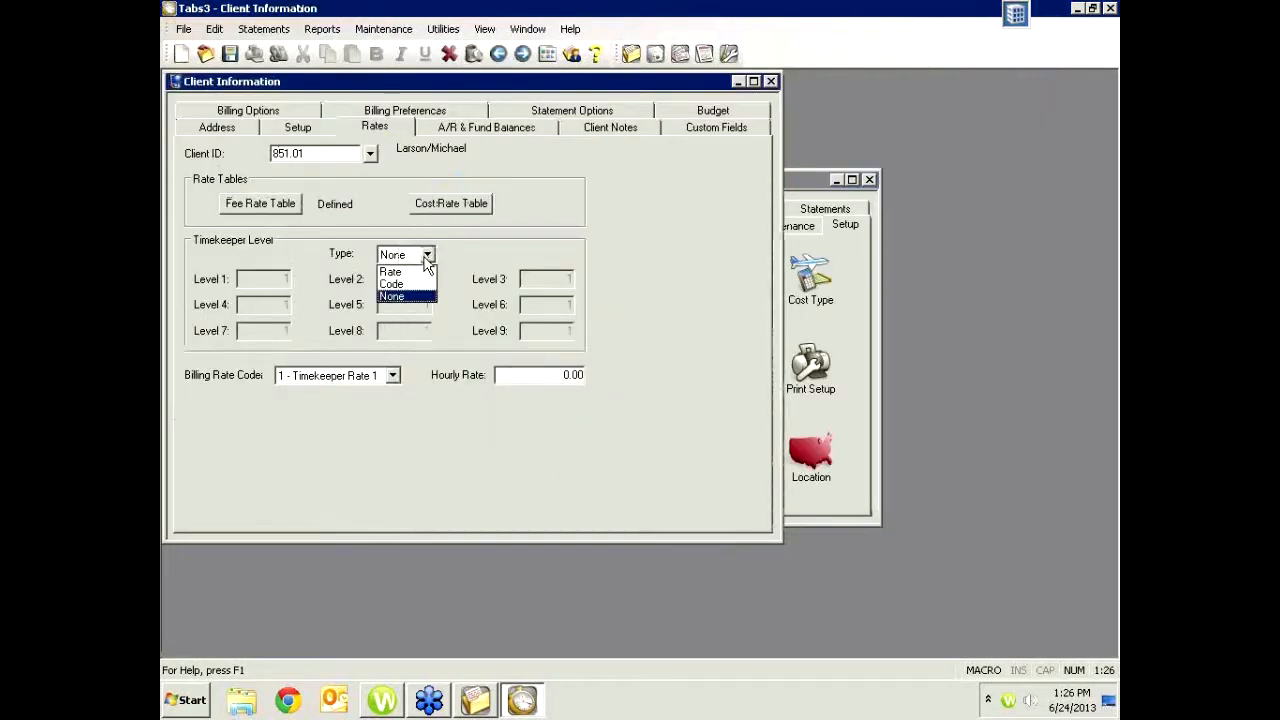
left_click(400, 272)
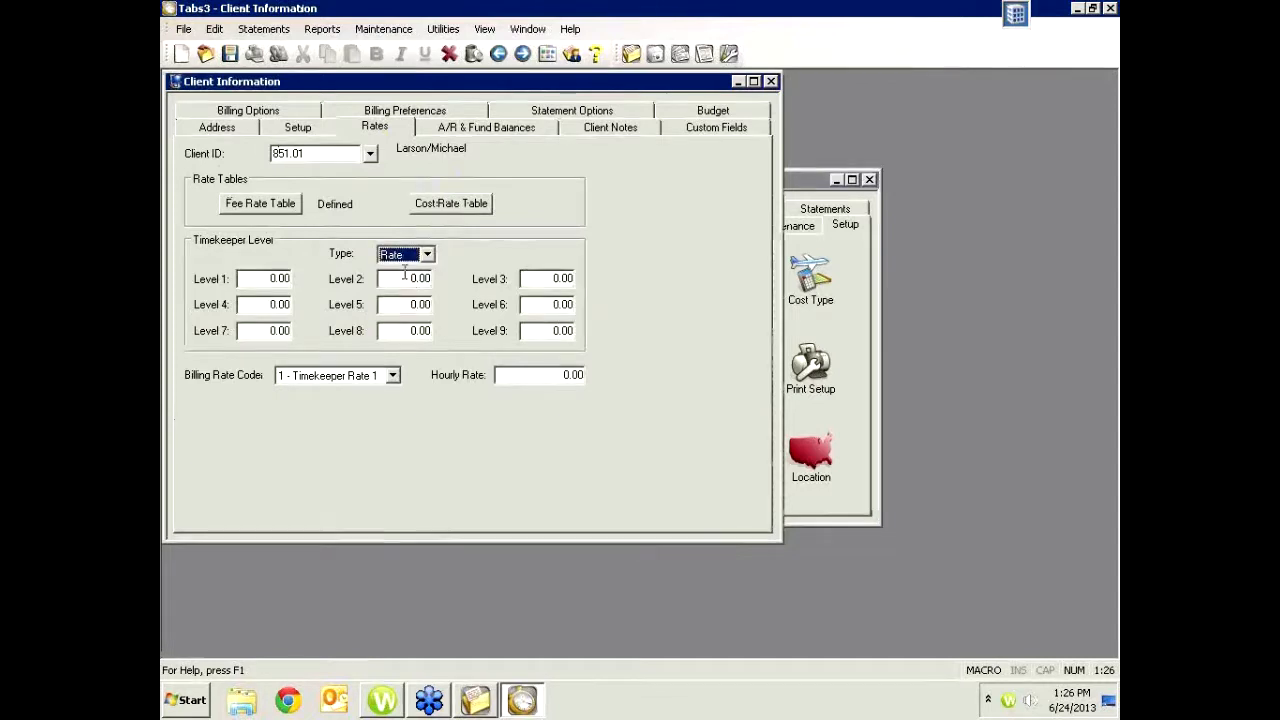
left_click(262, 278)
type("100")
key("Tab")
type("2200")
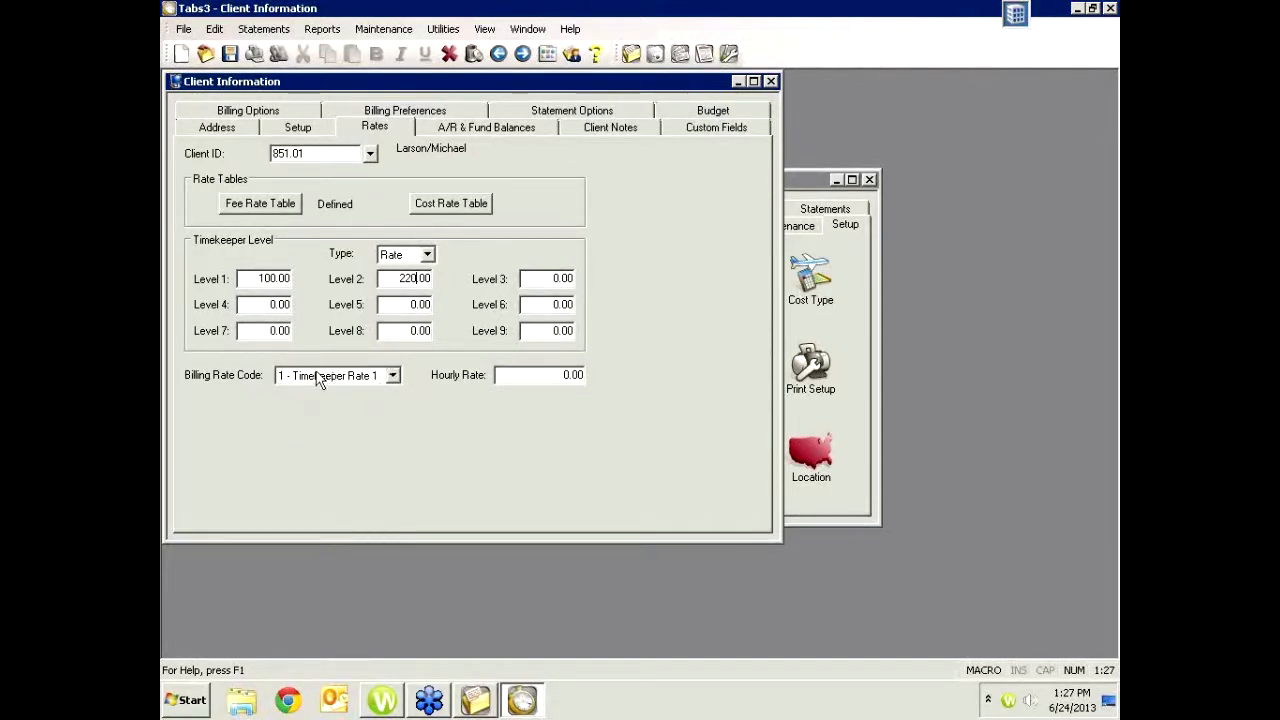
Set the .01 matter's Billing Rate Code to 9 - Hourly Rate with an hourly rate of 150
left_click(393, 378)
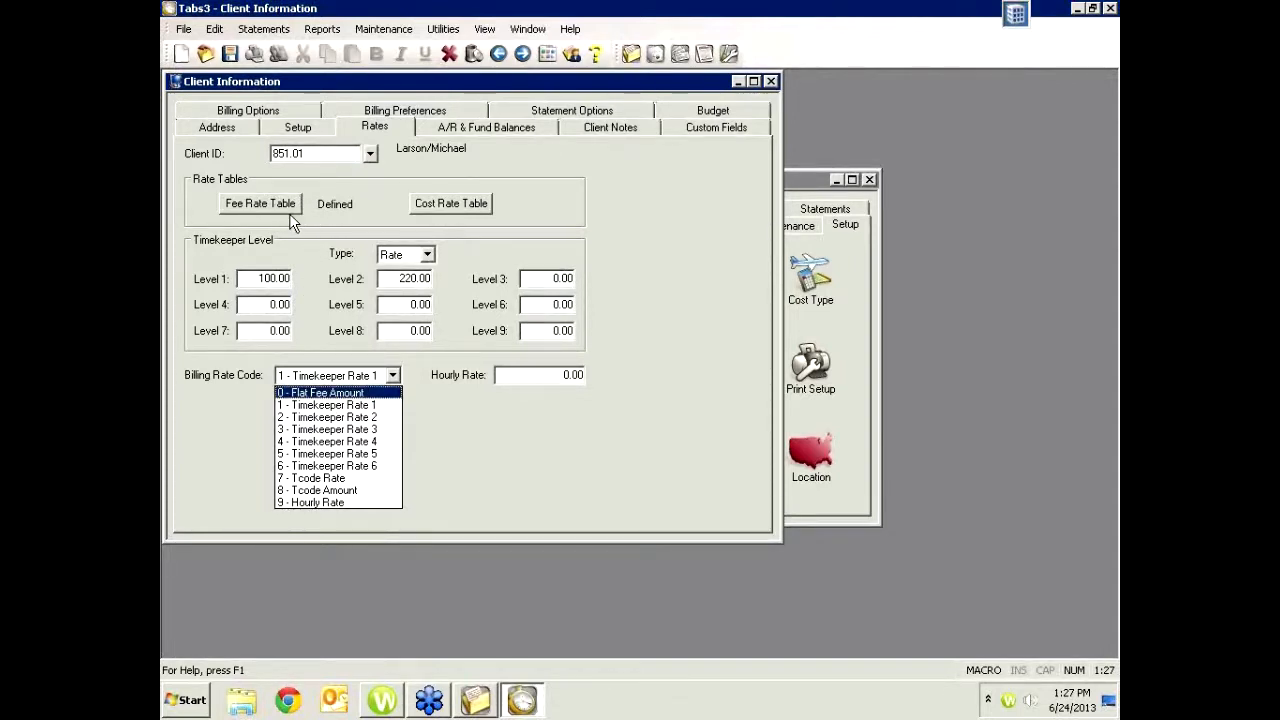
left_click(309, 504)
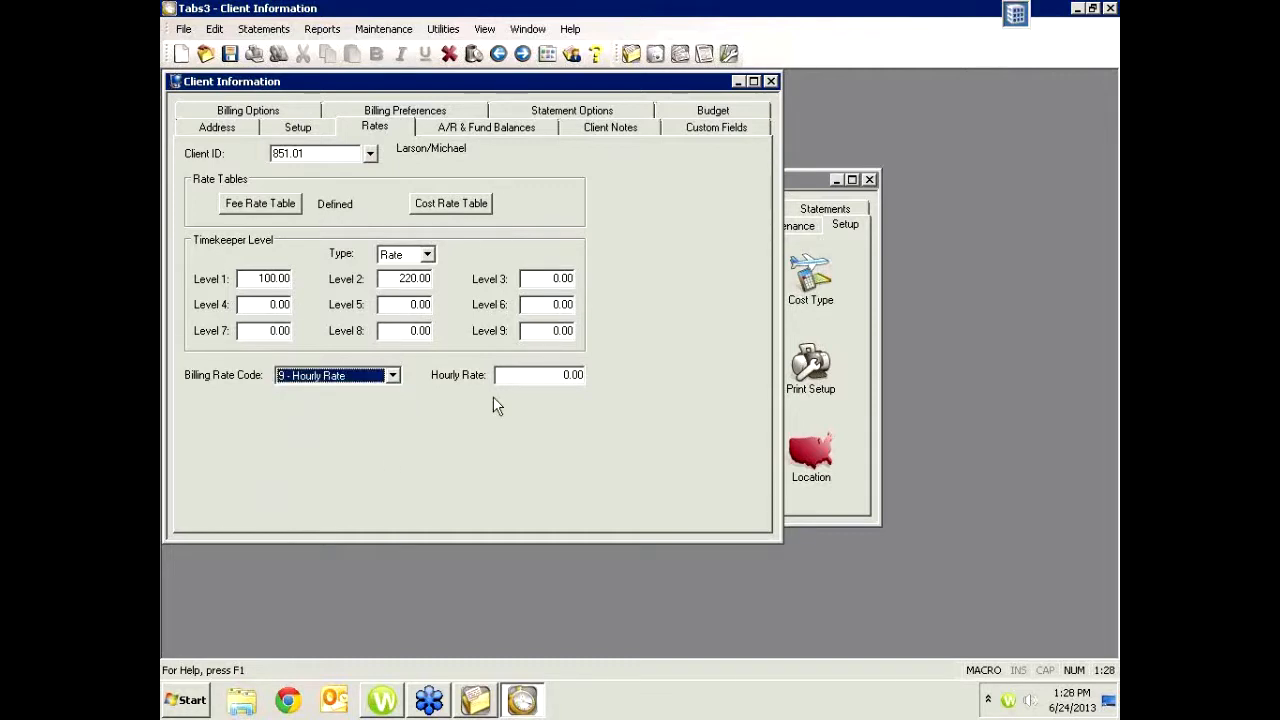
key("Tab")
type("160")
key("BackSpace")
key("BackSpace")
type("50")
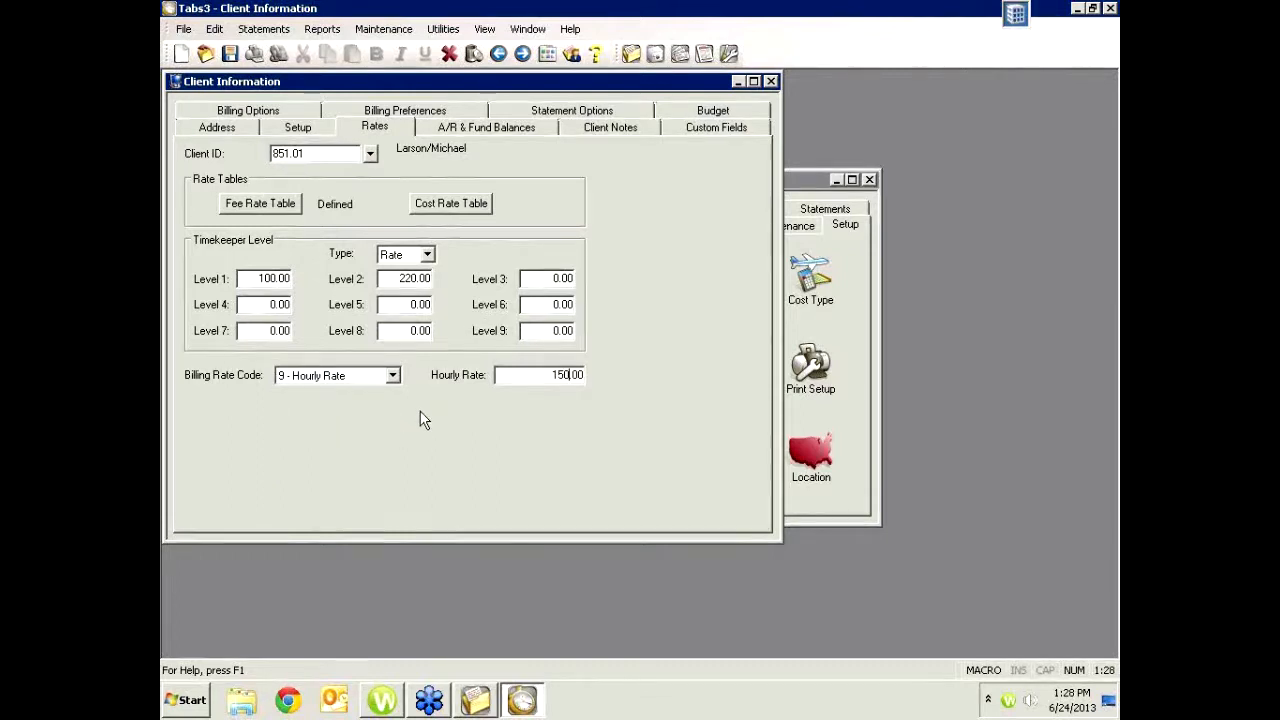
Set the .01 matter's Billing Rate Code to 1 - Timekeeper Rate 1, clear its hourly rate, and close the client record
left_click_drag(551, 375, 582, 376)
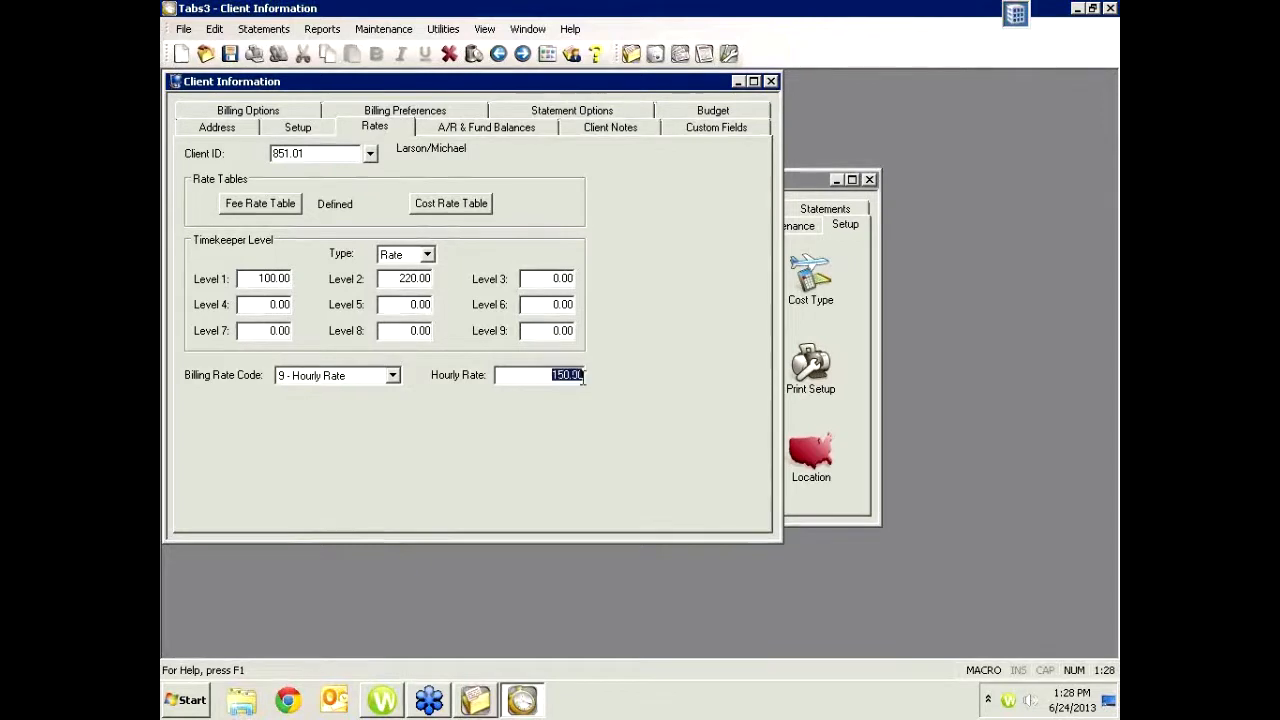
left_click(394, 377)
left_click(393, 405)
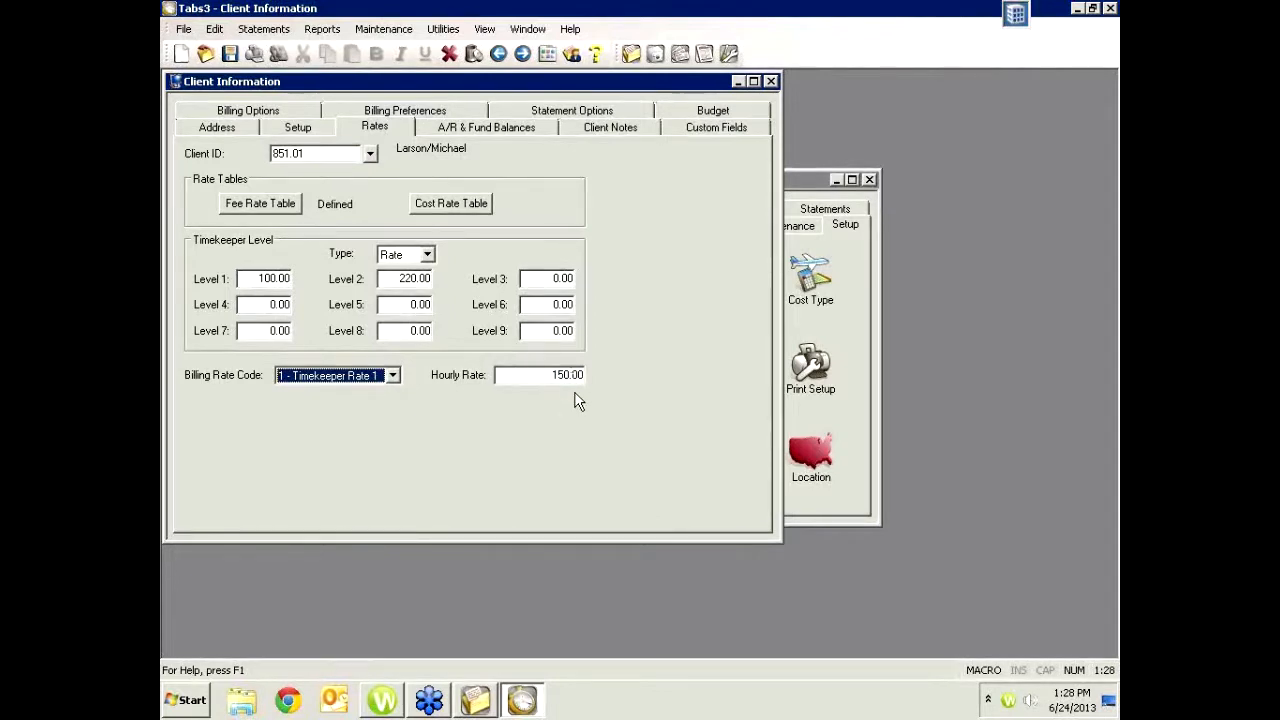
left_click(393, 375)
left_click(351, 503)
left_click(393, 375)
left_click(346, 410)
left_click(532, 375)
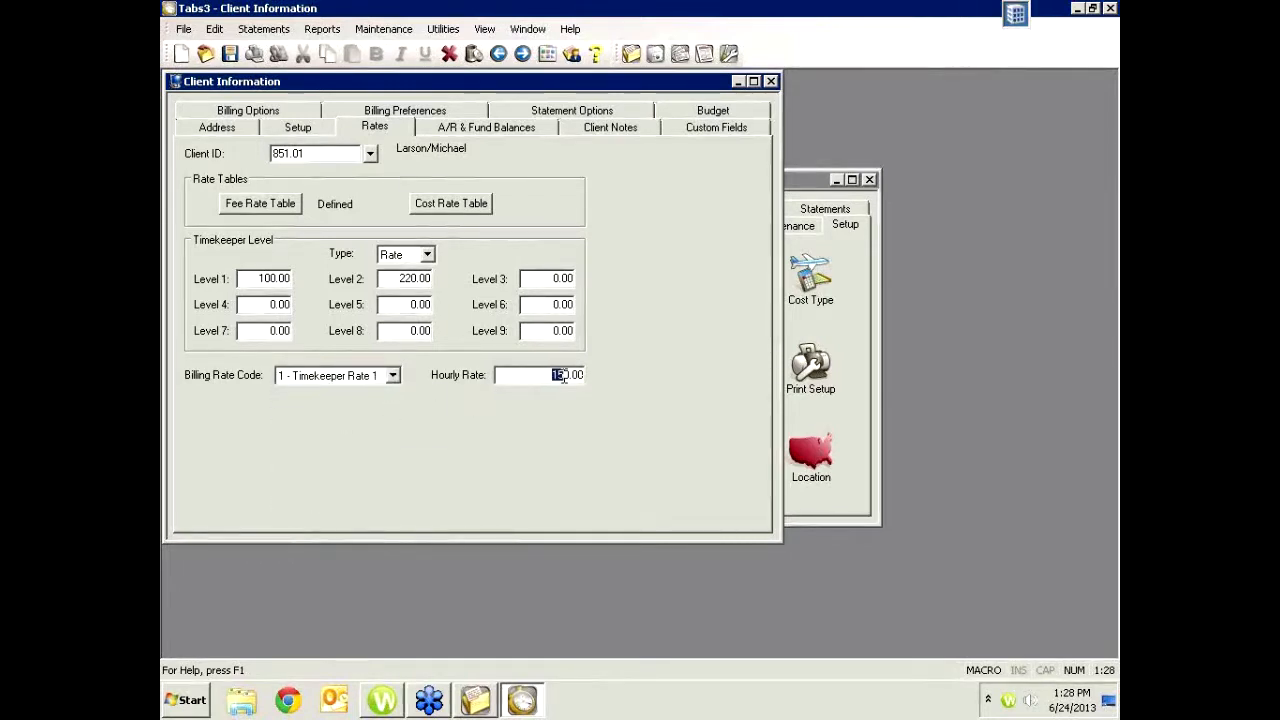
key("Delete")
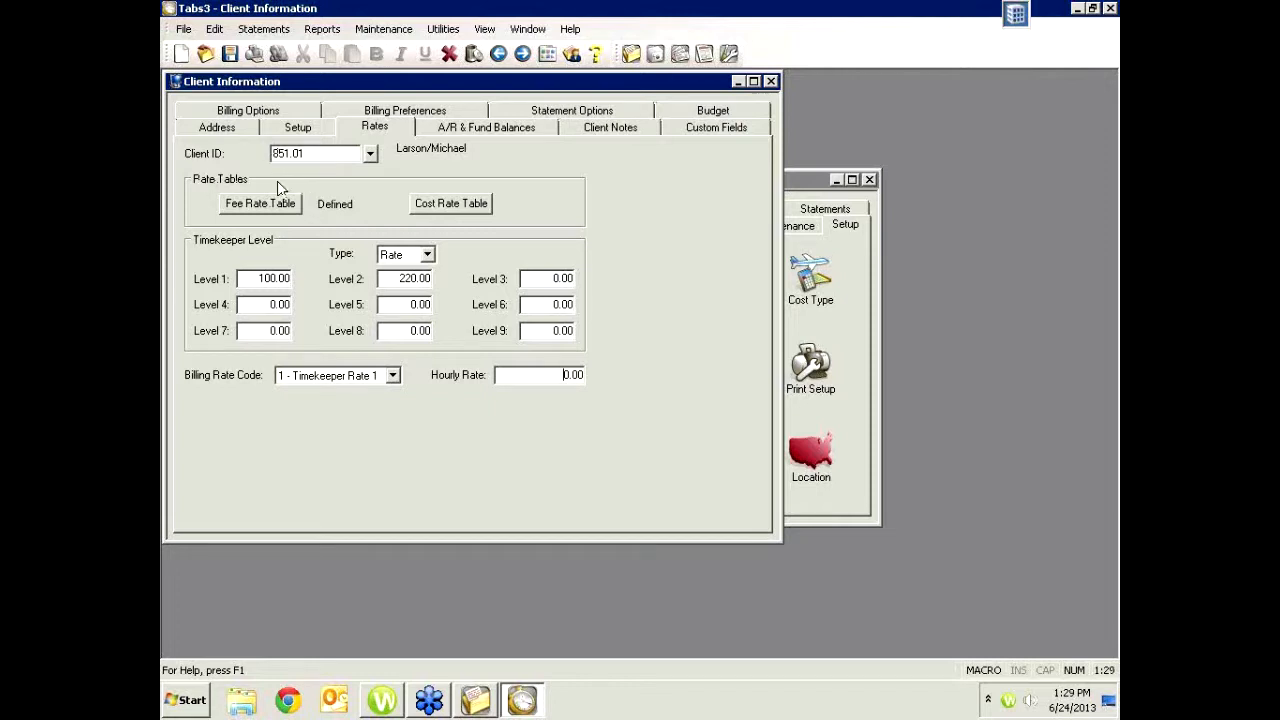
left_click(771, 82)
left_click(678, 373)
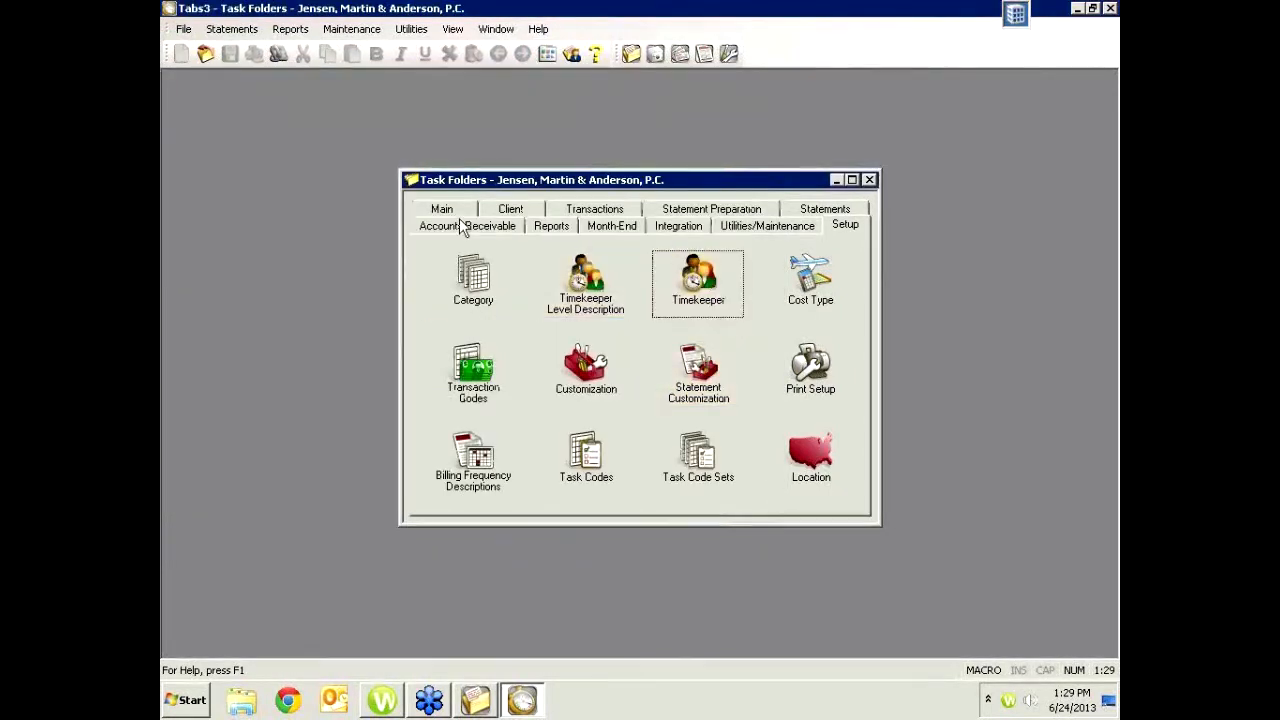
Open Change Client Options without a backup, select Client Fee Rates as the rate option to change, and cancel the utility
left_click(510, 209)
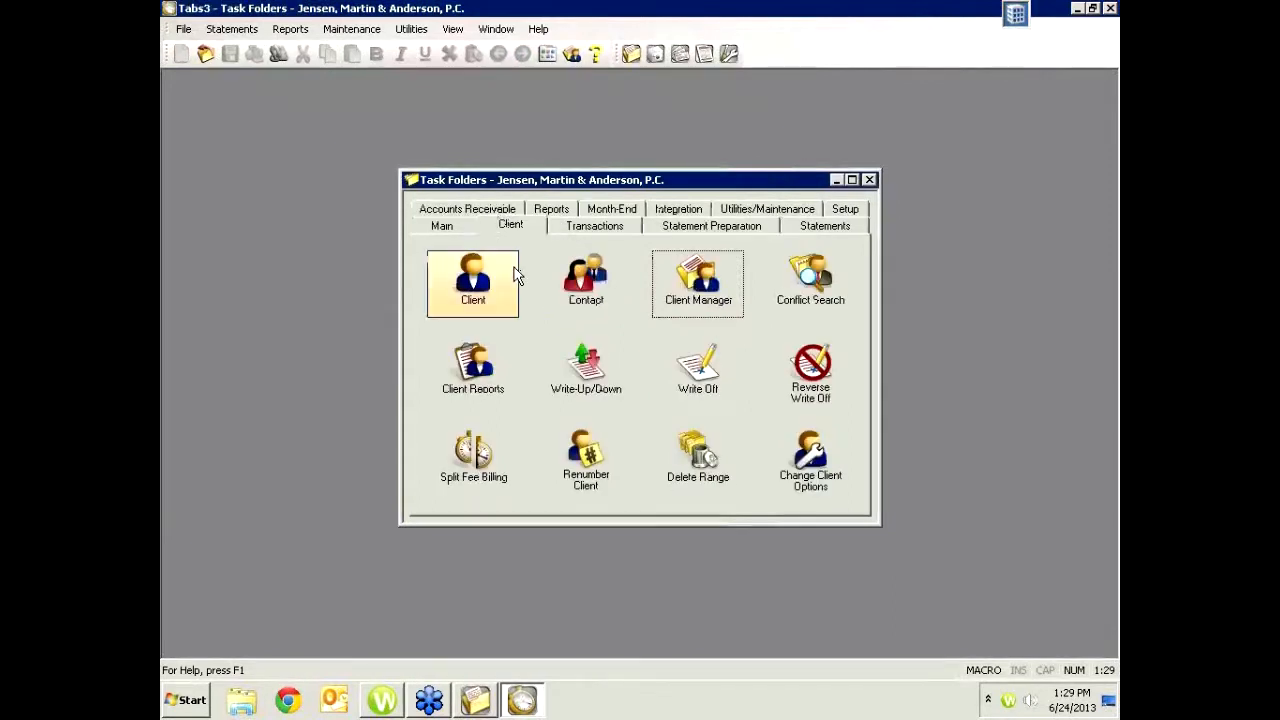
left_click(833, 472)
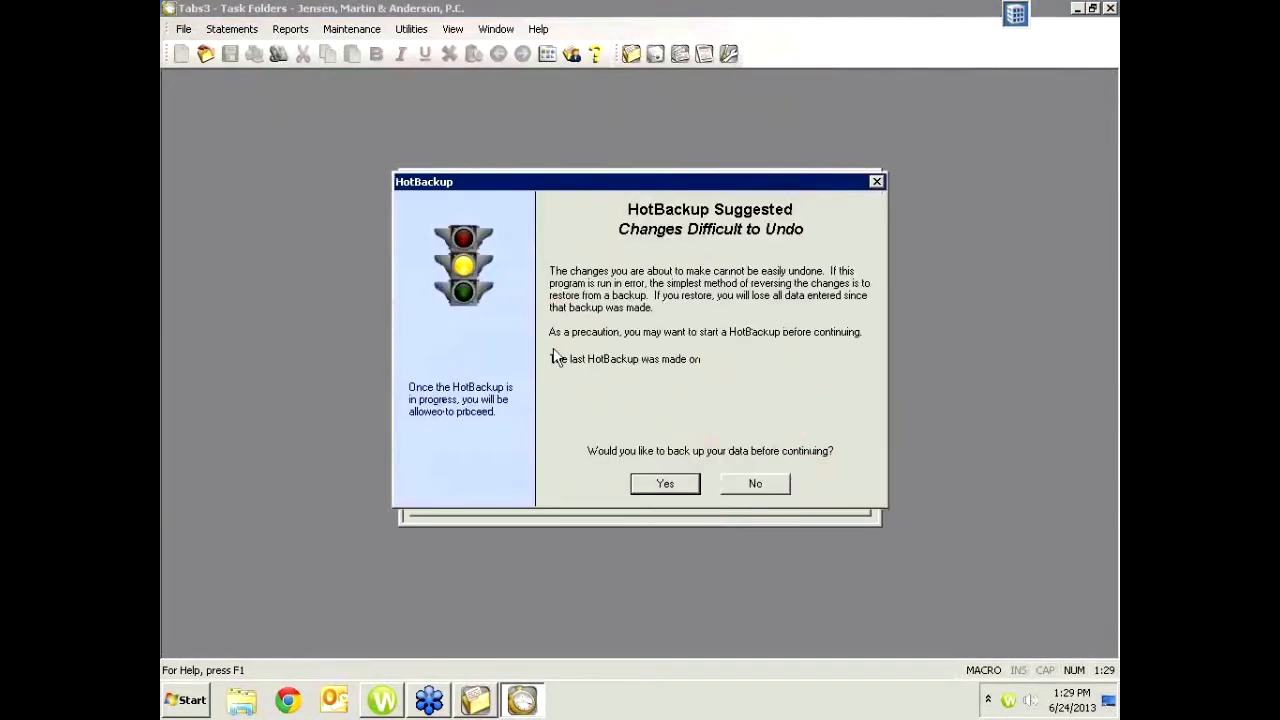
left_click(755, 484)
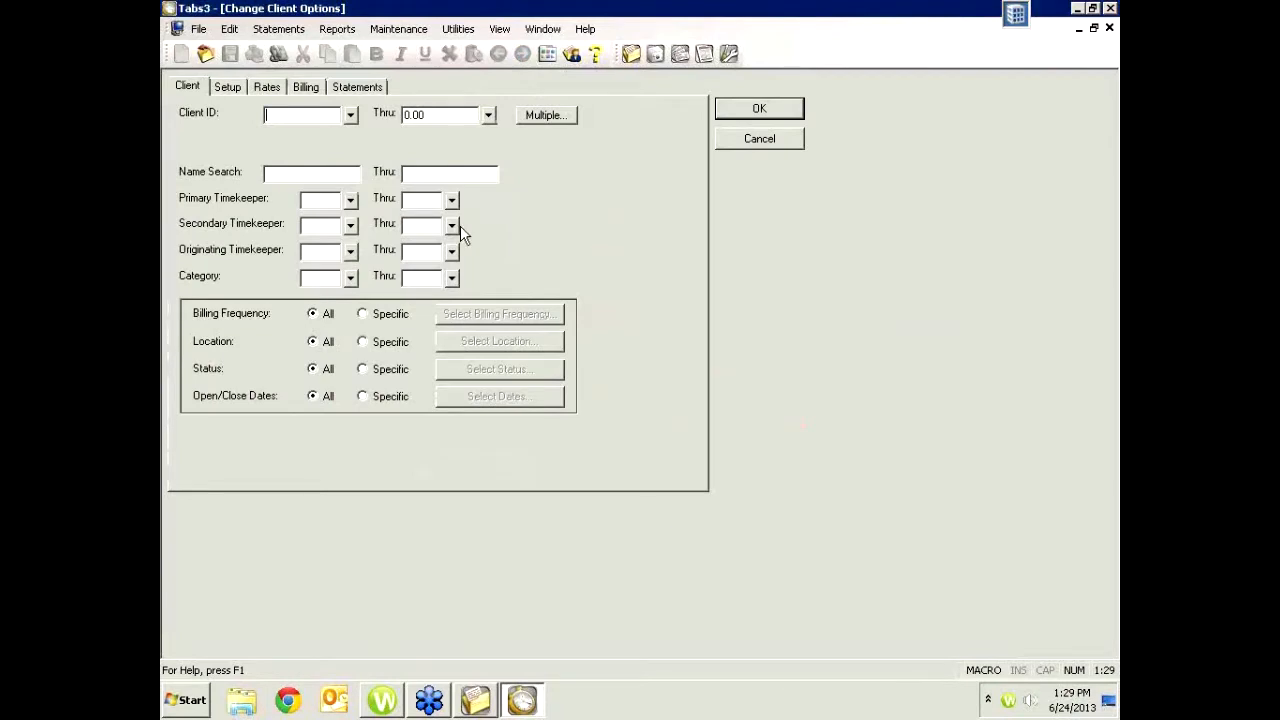
left_click(268, 88)
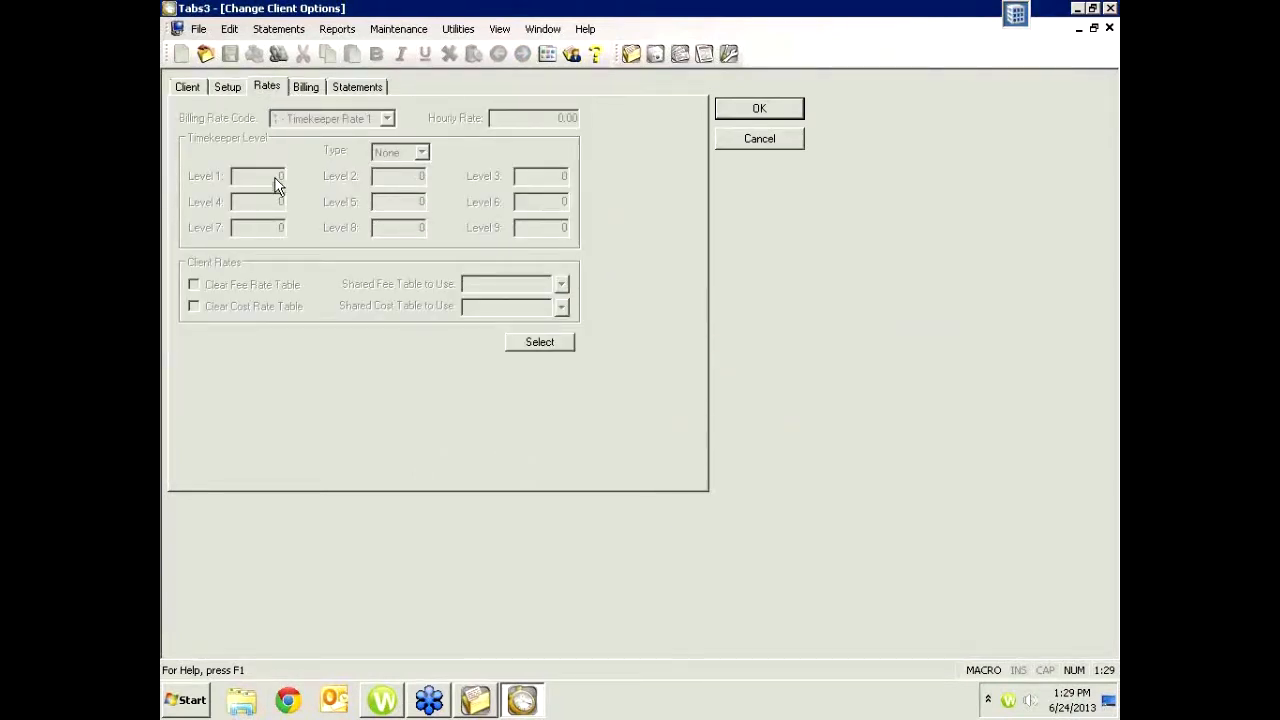
left_click(530, 344)
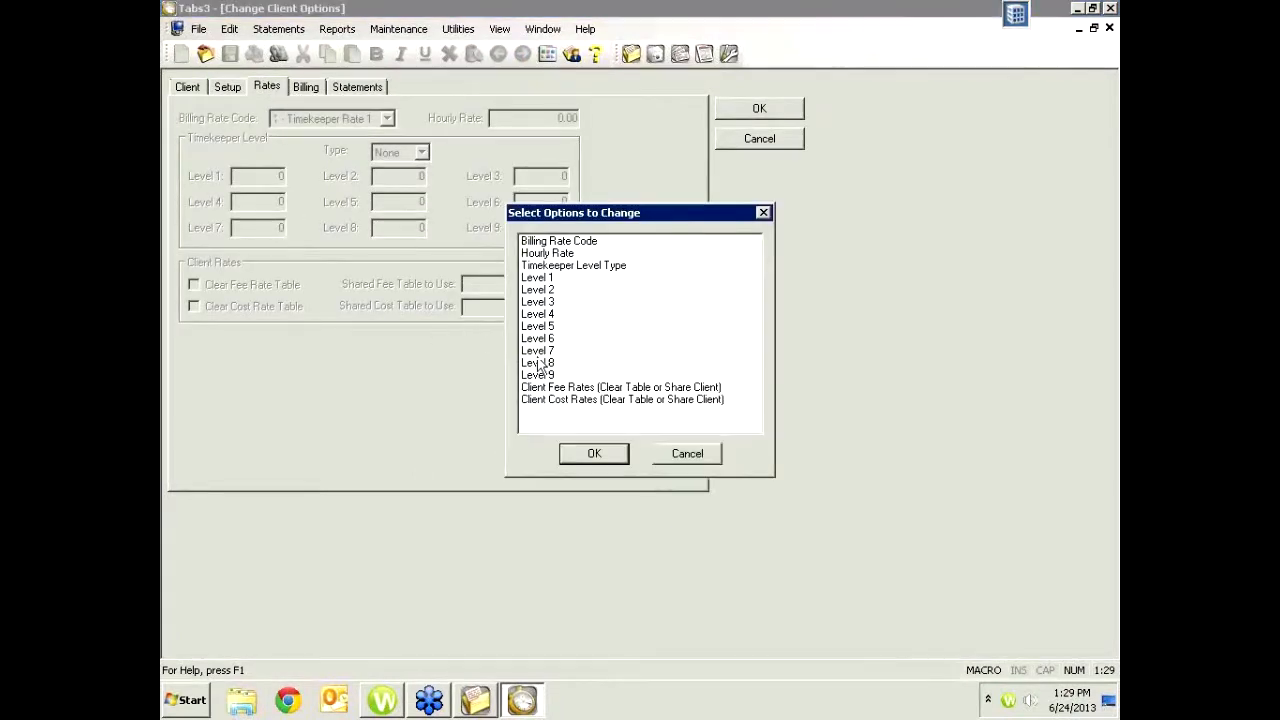
left_click(605, 388)
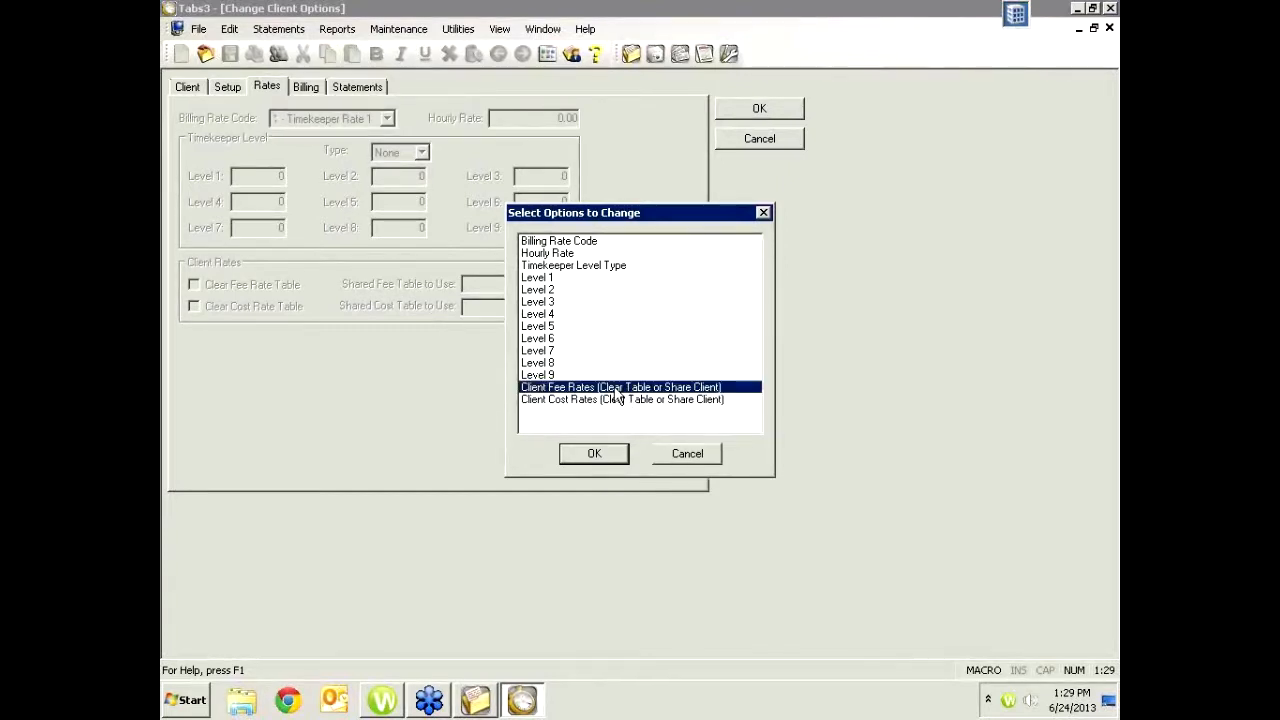
left_click(594, 453)
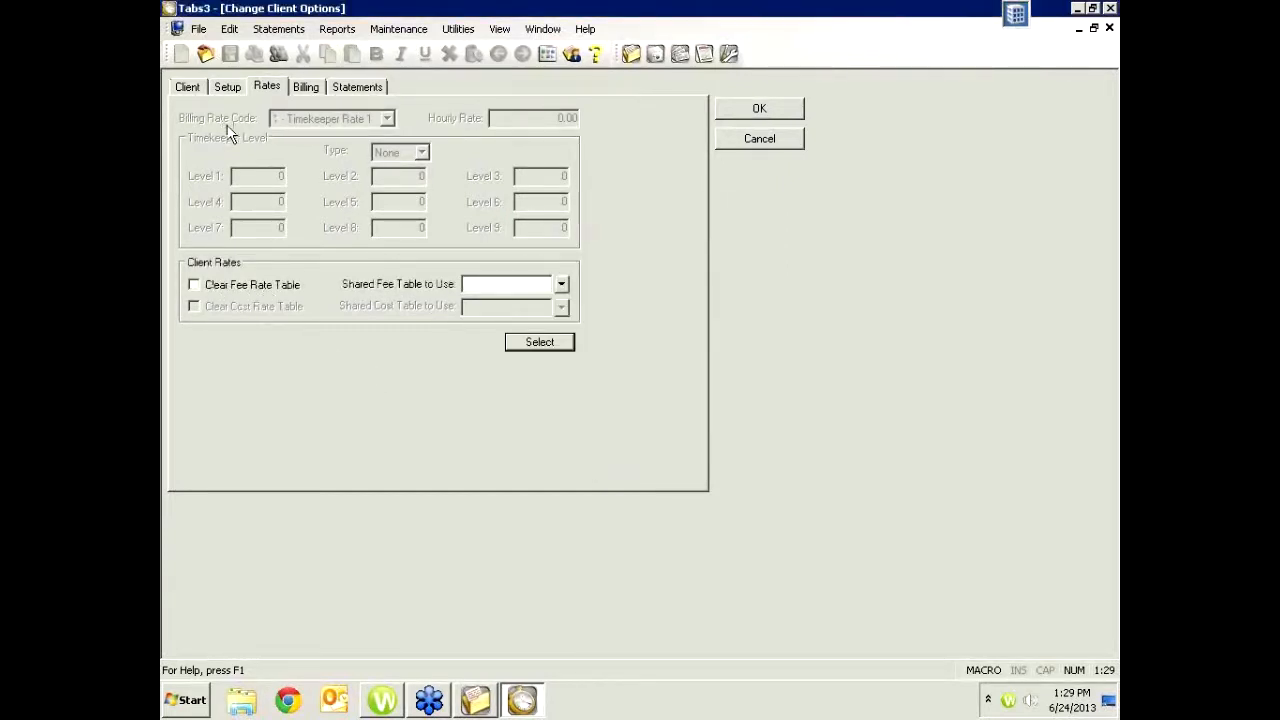
left_click(187, 88)
left_click(648, 373)
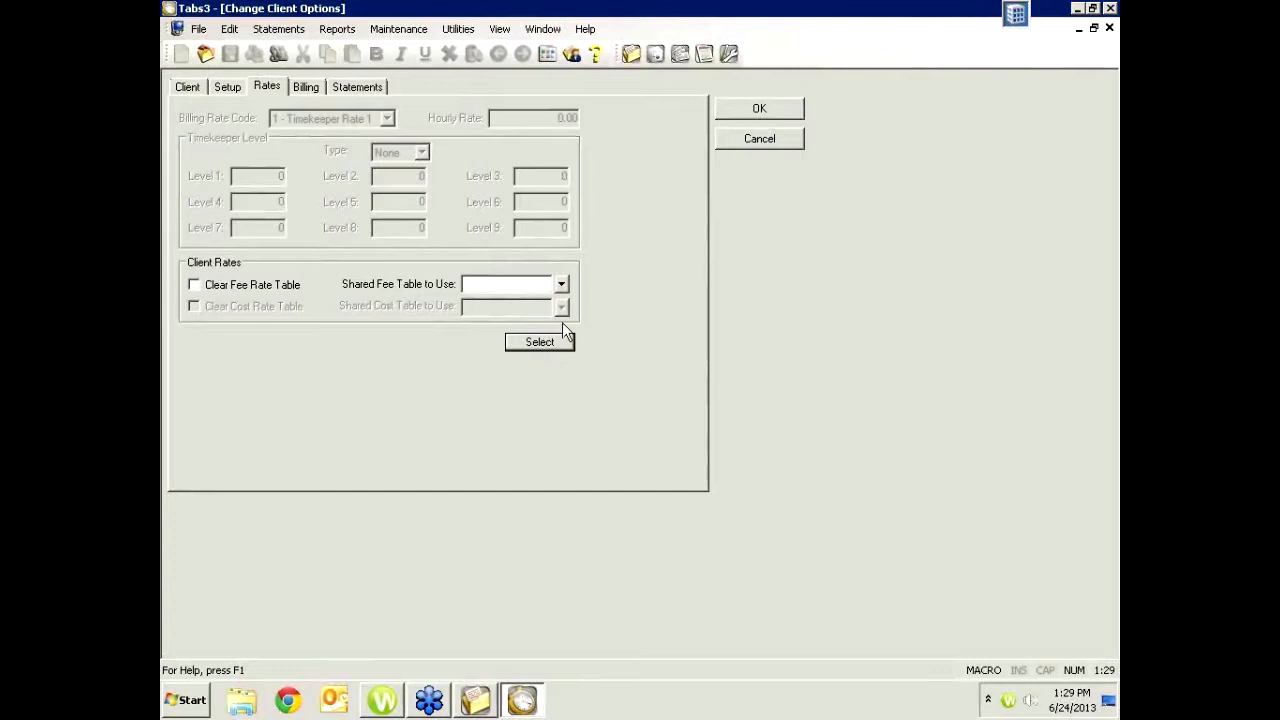
left_click(748, 146)
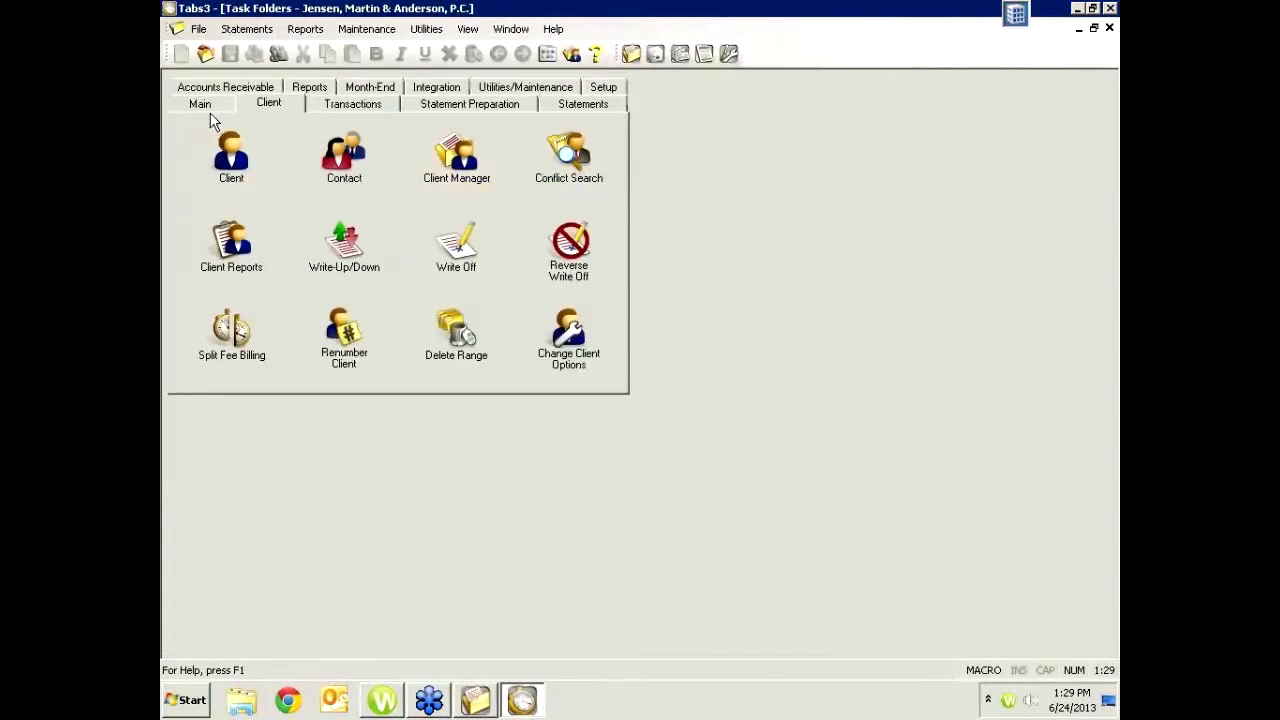
Open and close the client record form, and examine the hourly rate and new rate fields in the Timekeeper setup
left_click(223, 169)
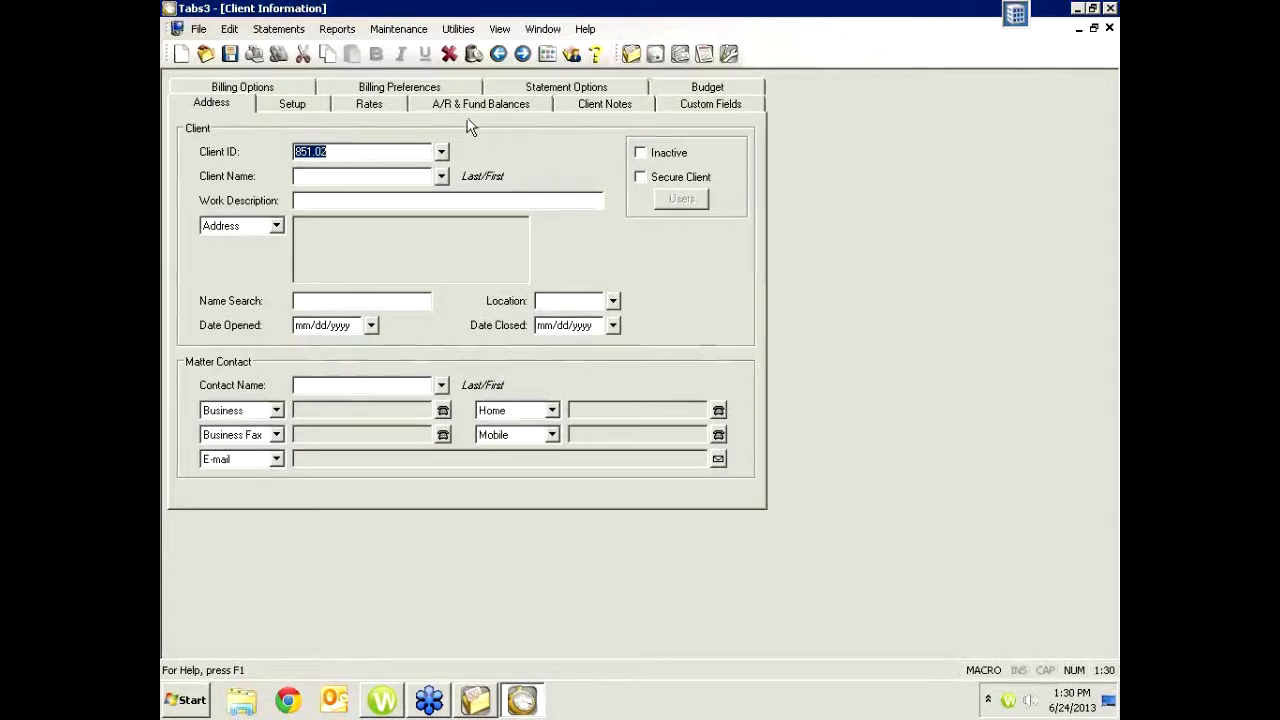
left_click(1109, 28)
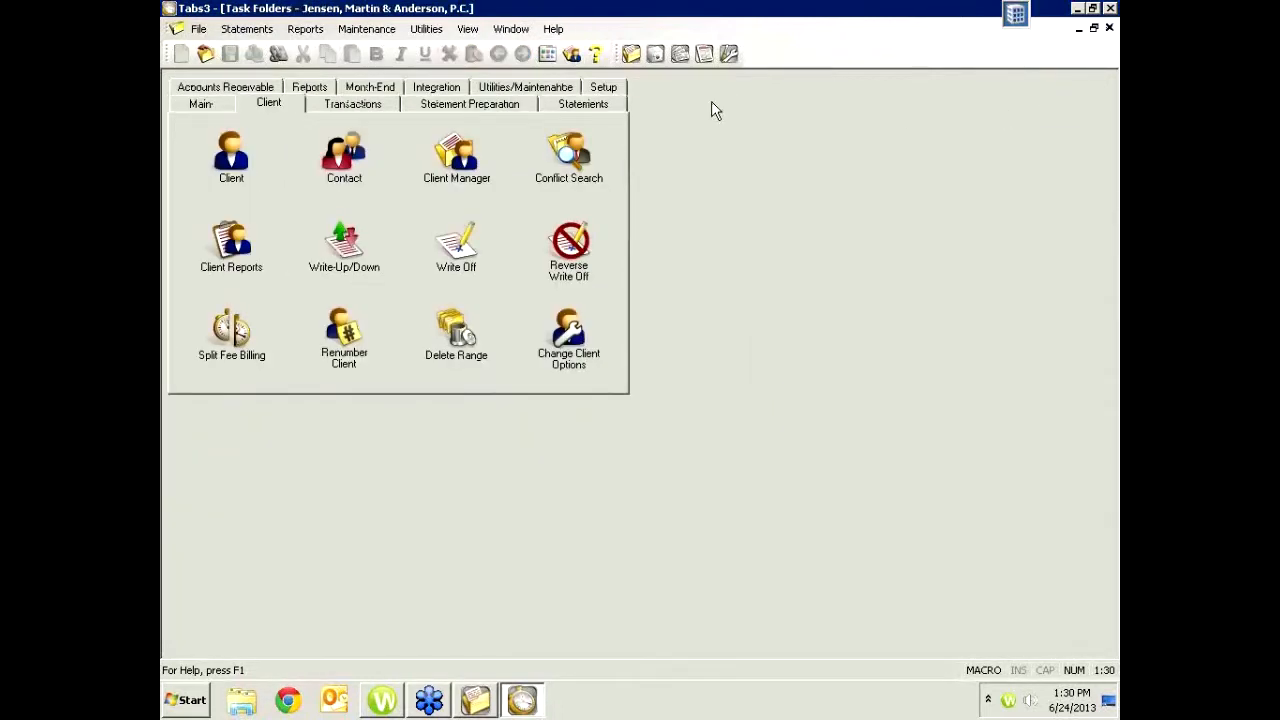
left_click(604, 88)
left_click(432, 192)
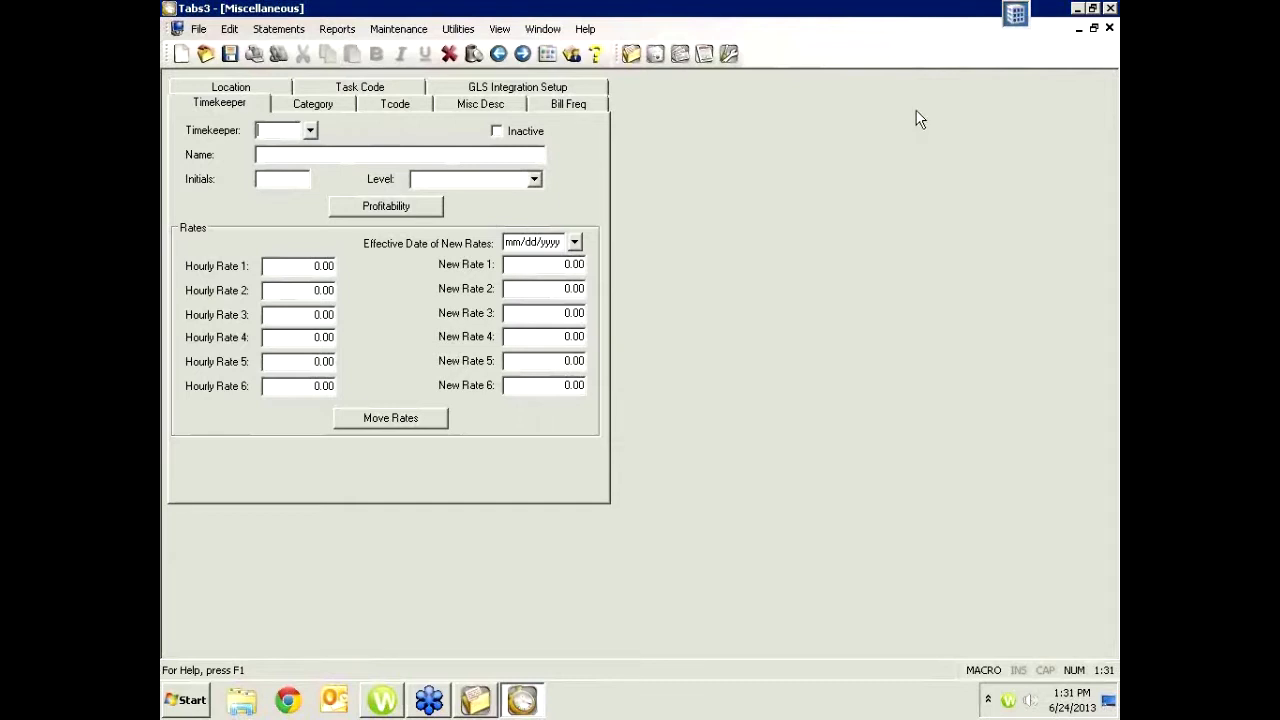
left_click(1109, 30)
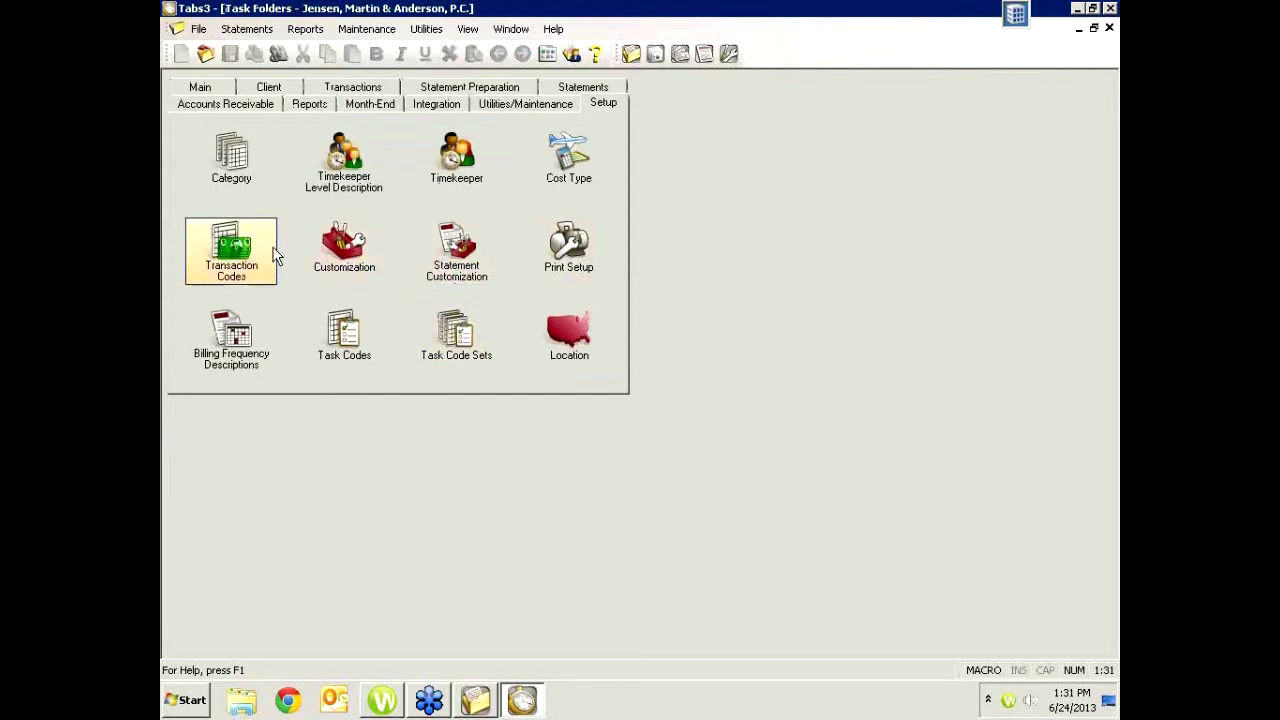
Examine the rate fields in the Transaction Codes setup, browse the existing tcodes, and close the setup without loading one
left_click(231, 258)
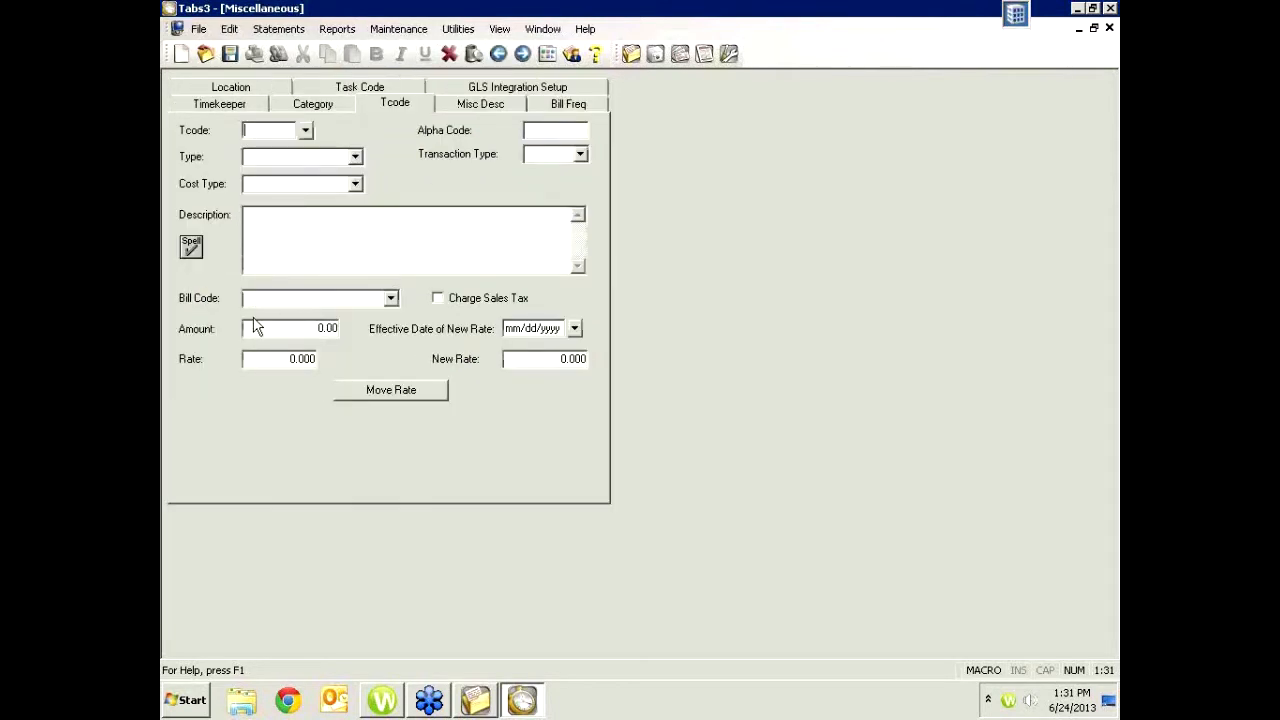
left_click(306, 364)
left_click(305, 132)
left_click(725, 324)
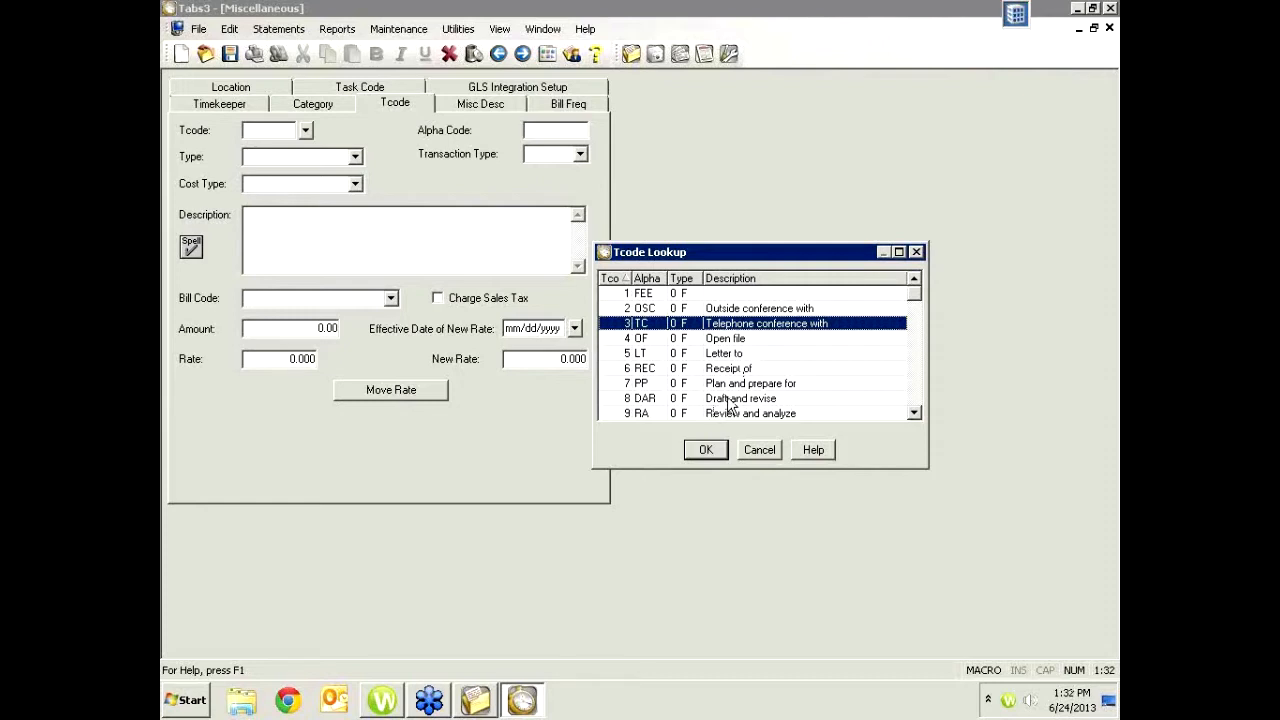
left_click(760, 452)
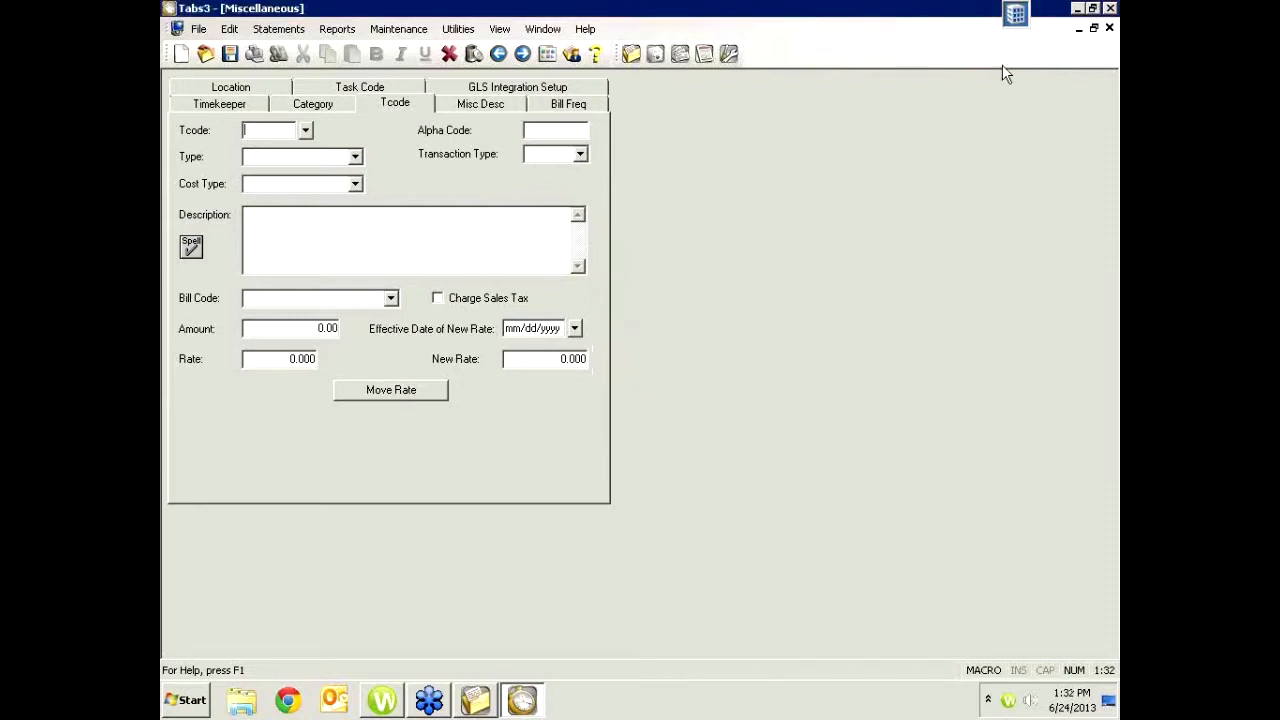
left_click(1109, 29)
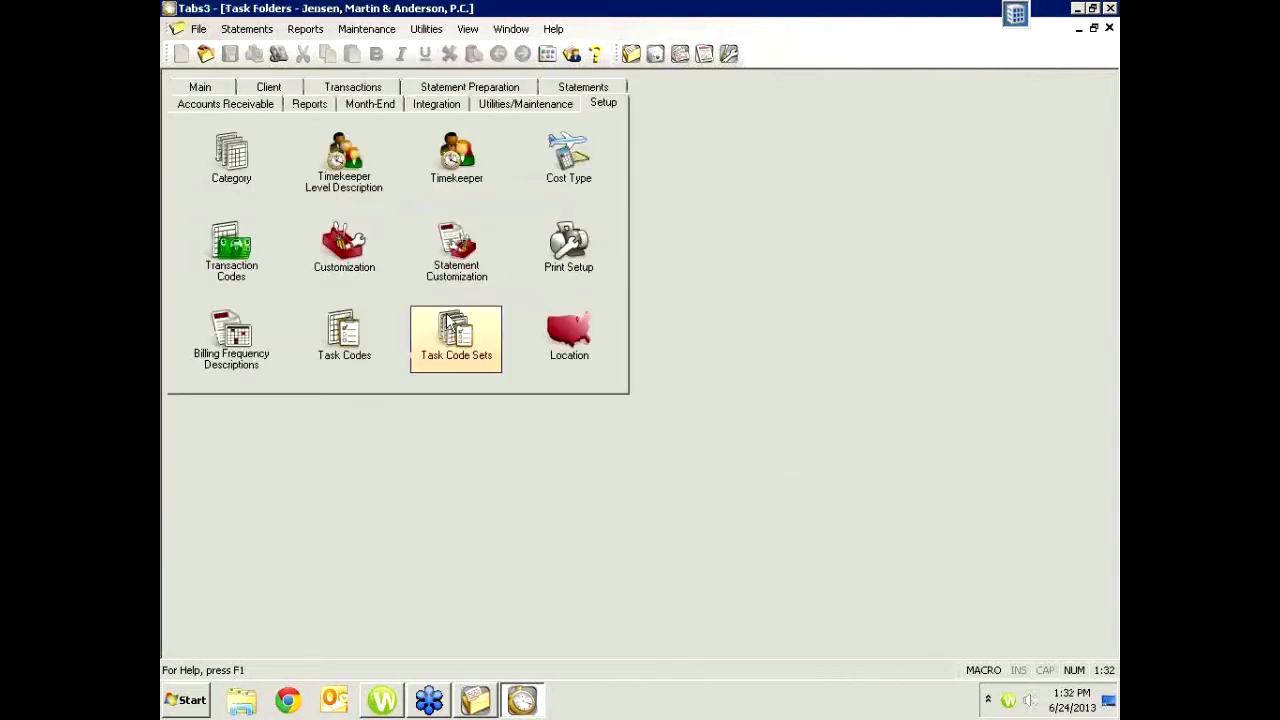
Open the billing rates of the .02 matter's client record
left_click(208, 92)
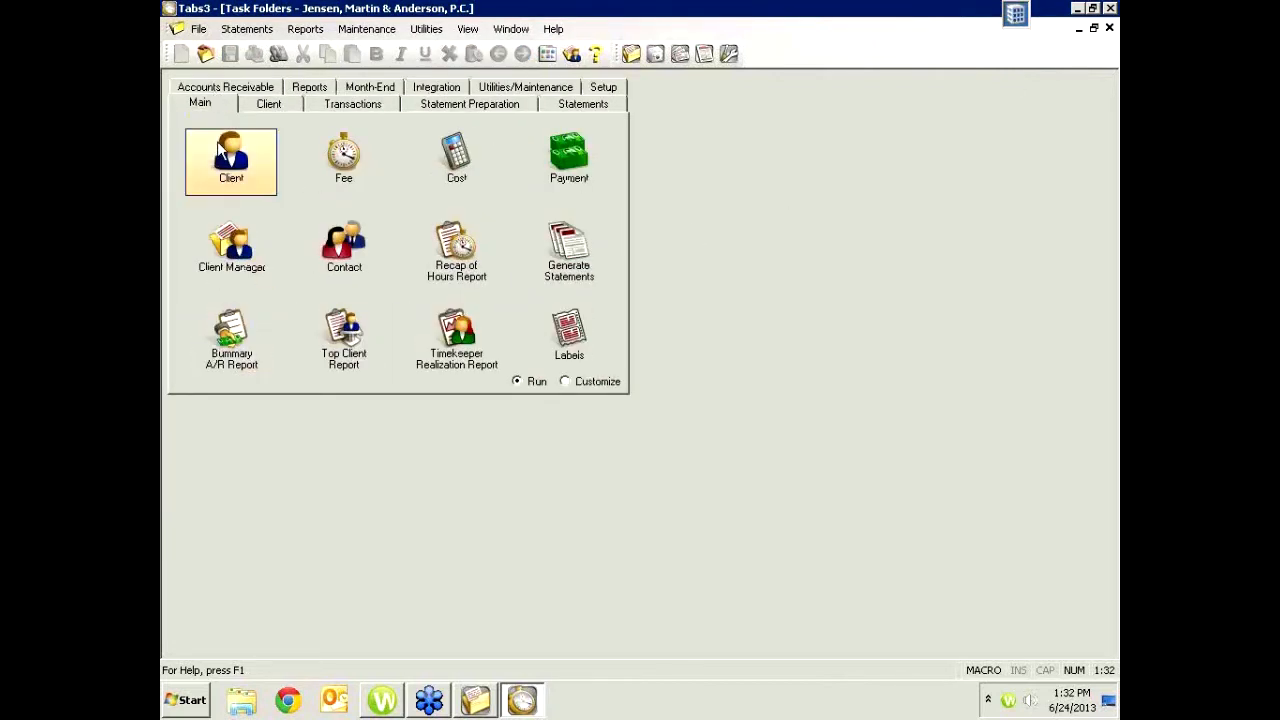
left_click(240, 185)
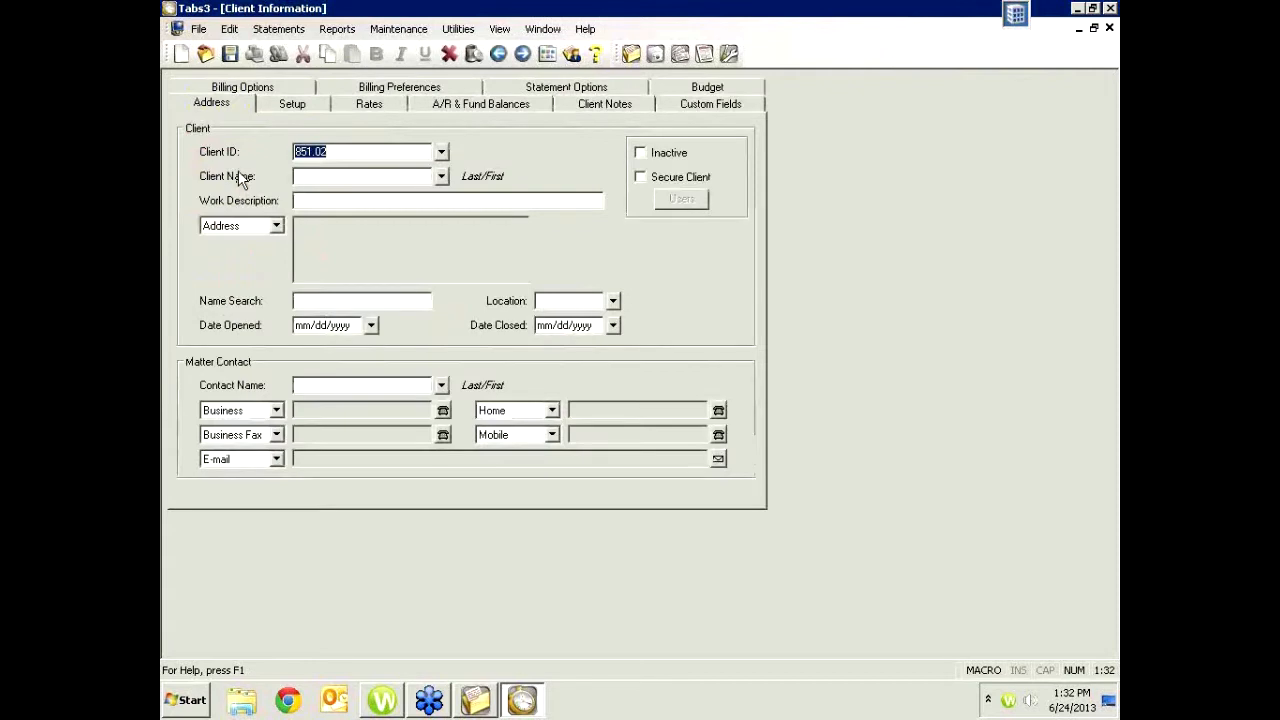
left_click(392, 108)
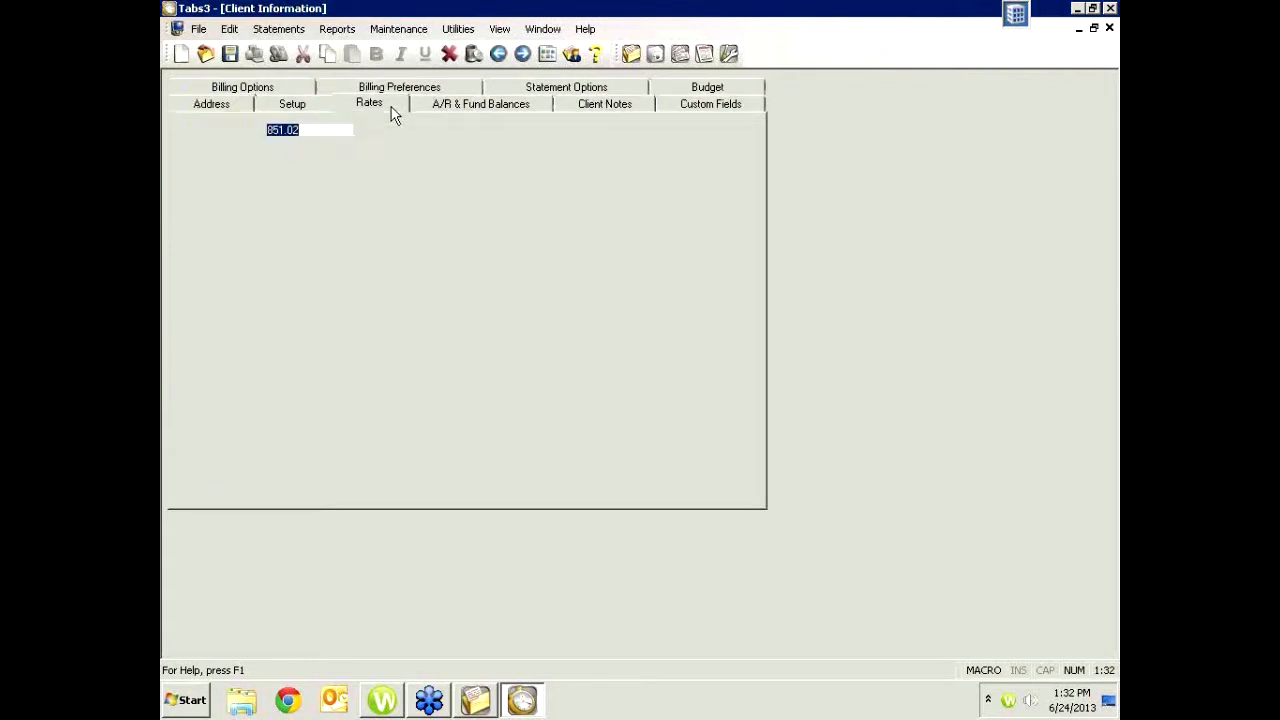
Try Billing Rate Codes 7 - Tcode Rate and 8 - Tcode Amount for the .02 matter, and restore 1 - Timekeeper Rate 1
left_click(388, 353)
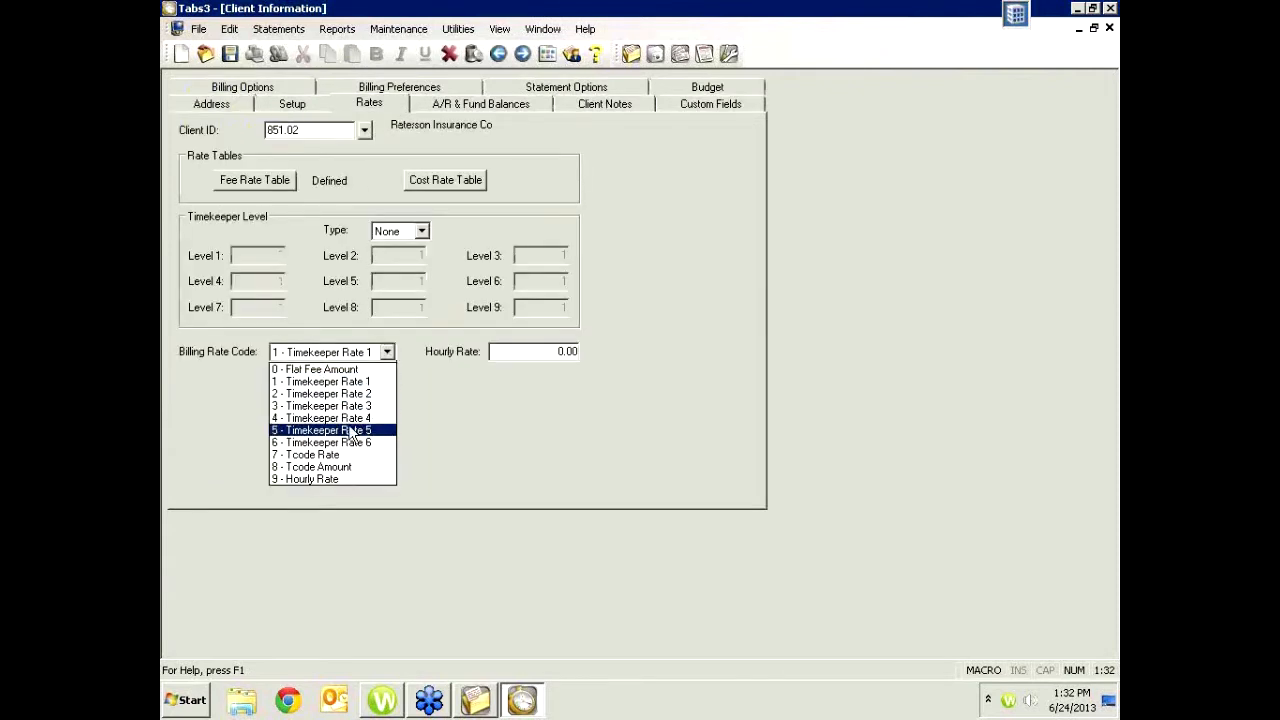
left_click(298, 456)
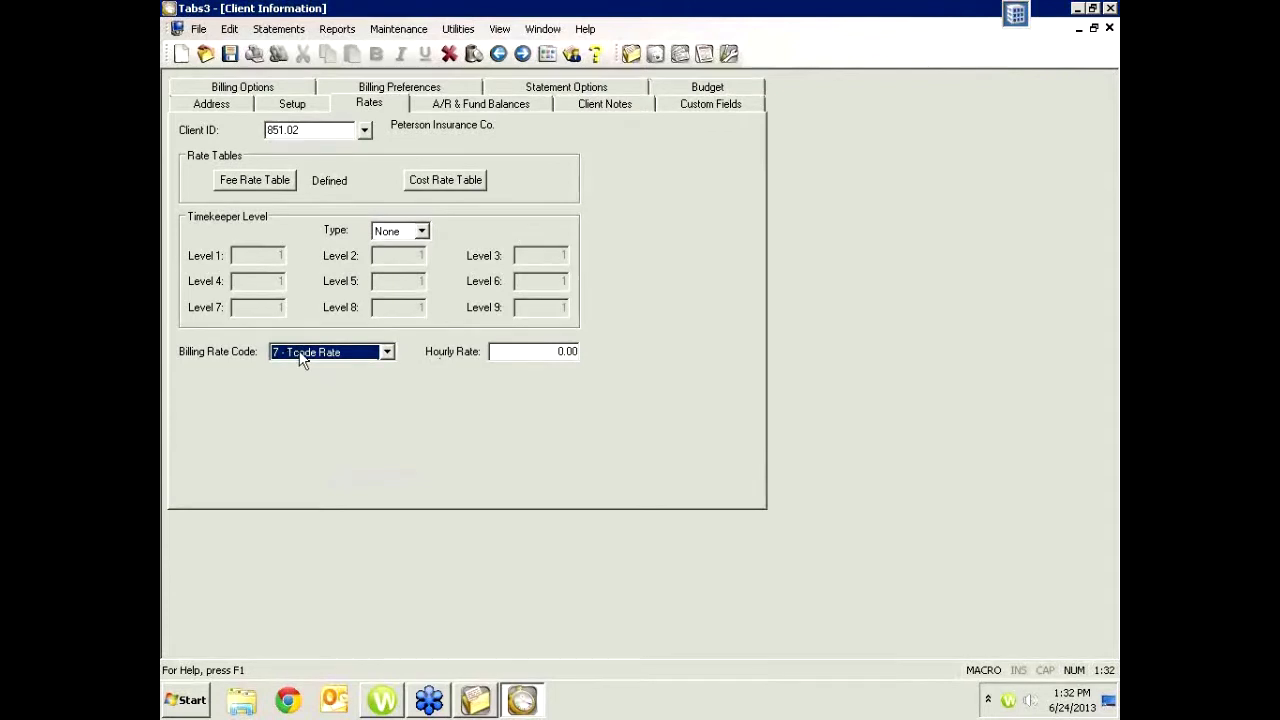
left_click(386, 353)
left_click(337, 467)
left_click(387, 353)
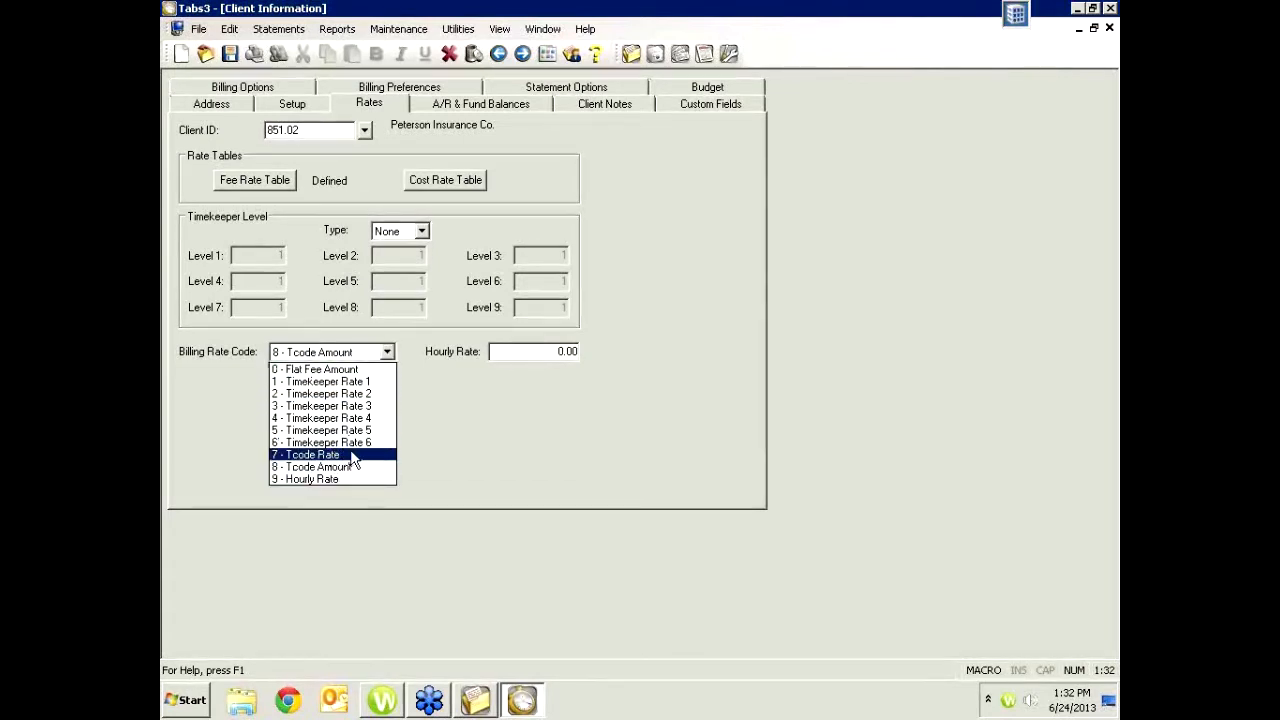
left_click(431, 409)
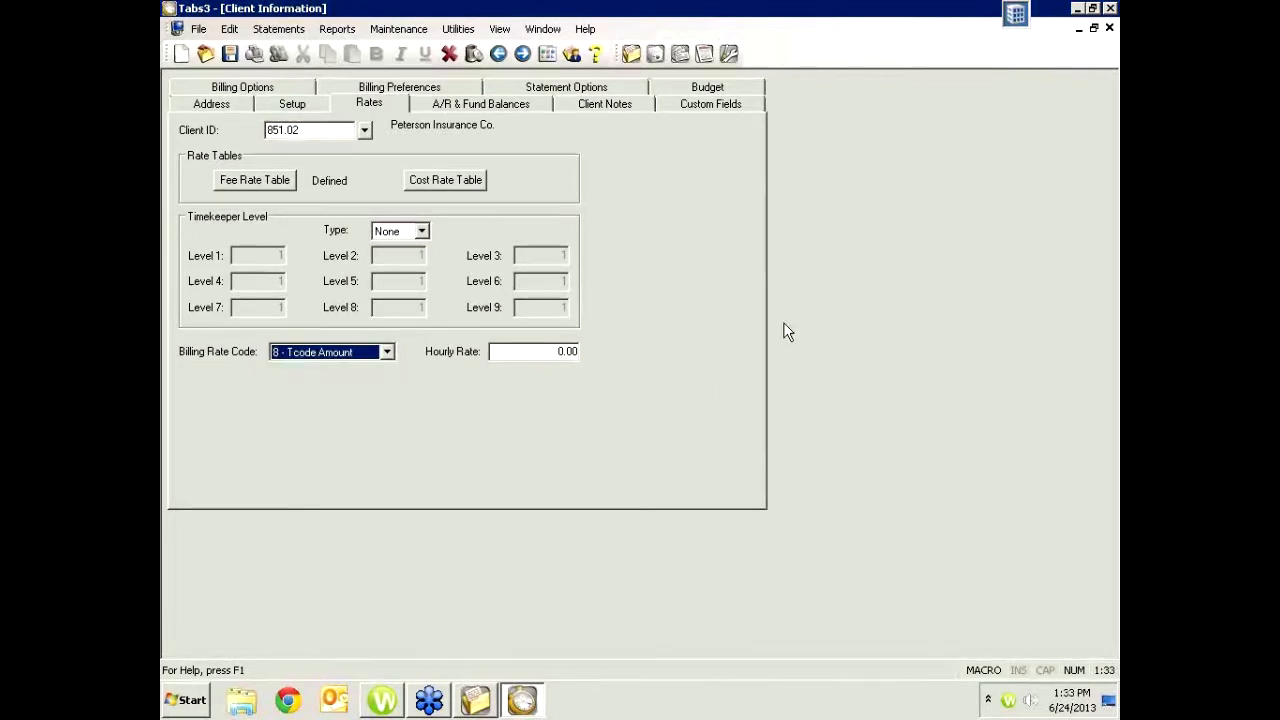
left_click(390, 353)
left_click(350, 382)
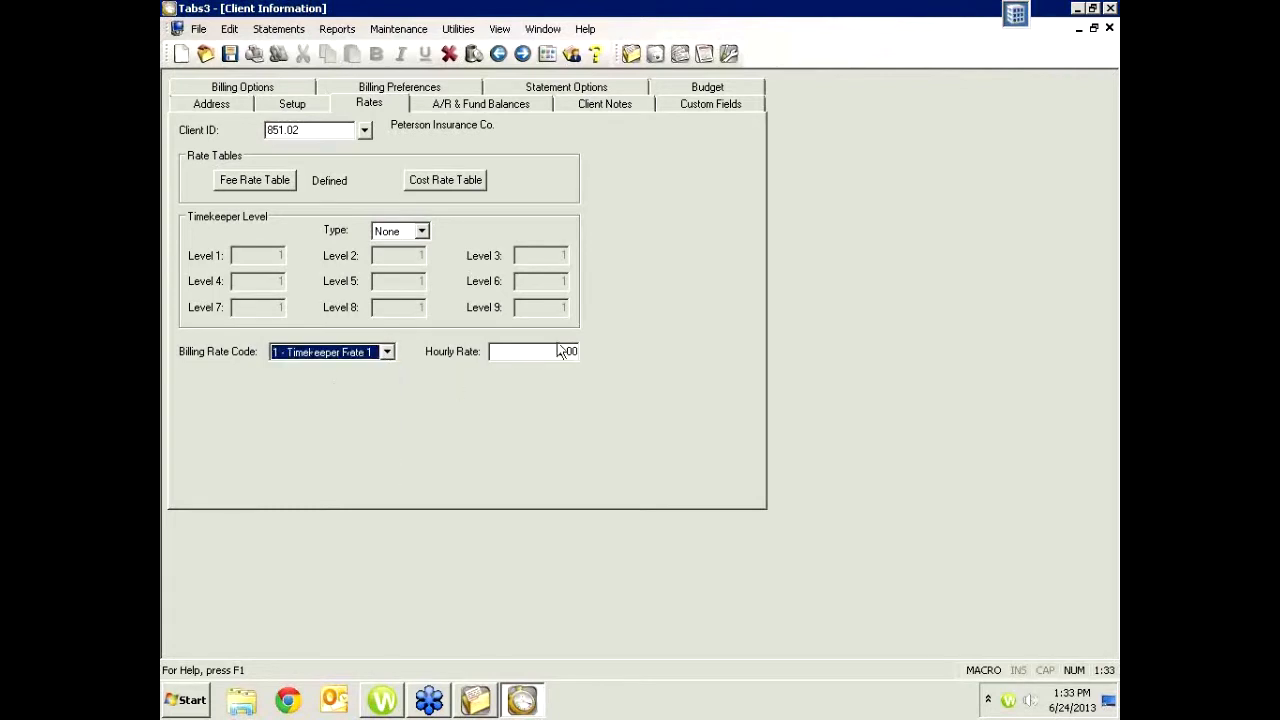